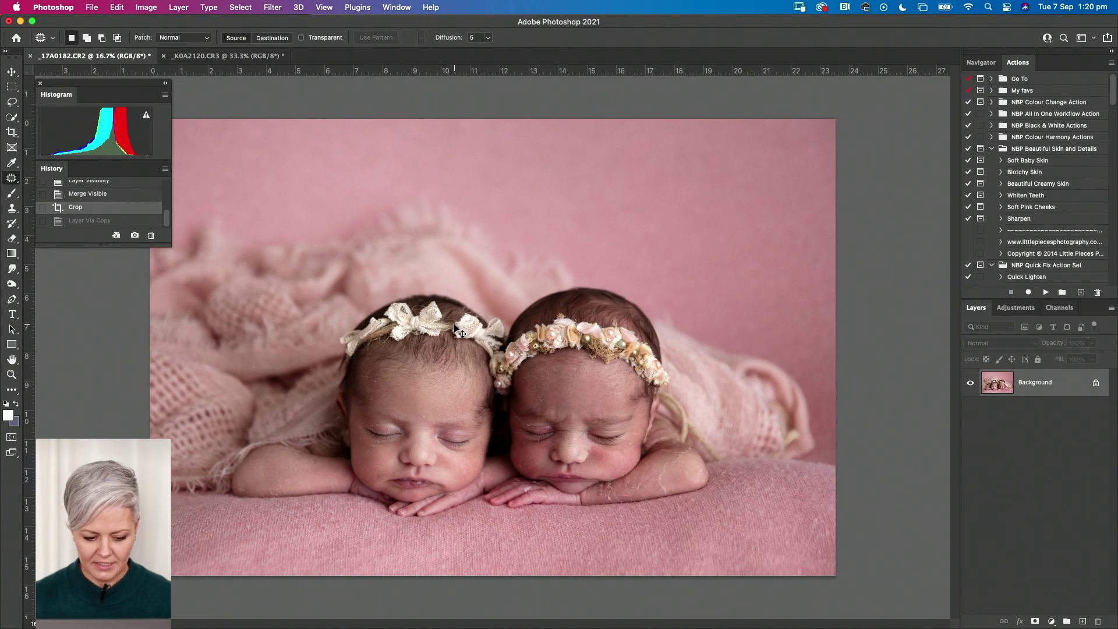
Examine both babies' faces, hands and arms for dry, flaky skin, ending close-up on the closed eye of the baby in the floral headband
key("super+plus")
key("super+plus")
key("super+plus")
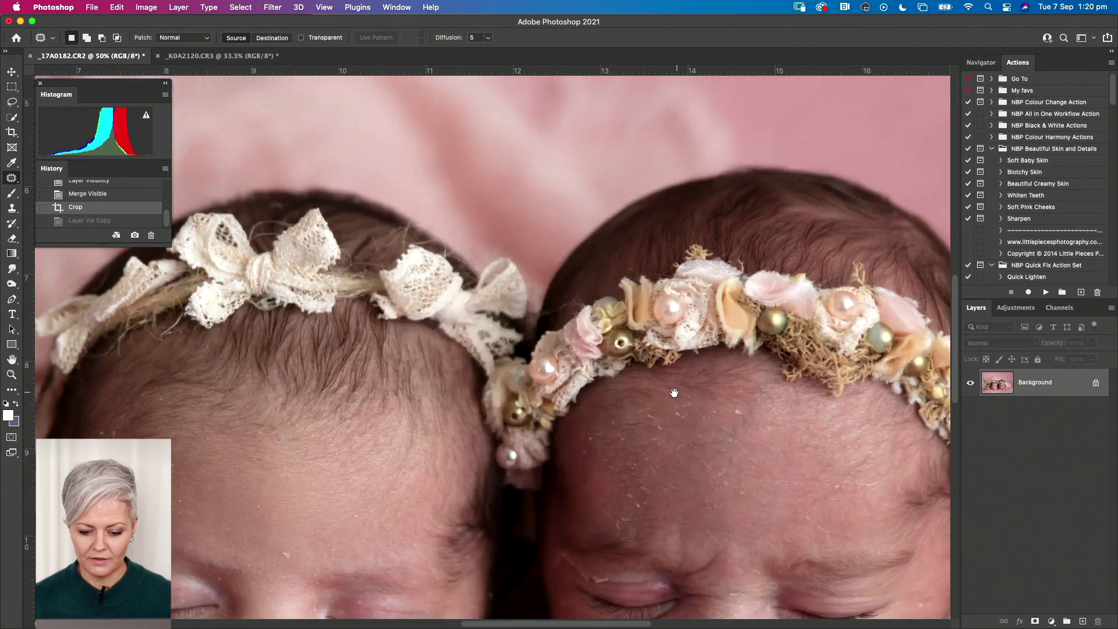
scroll(674, 392, "down", 10)
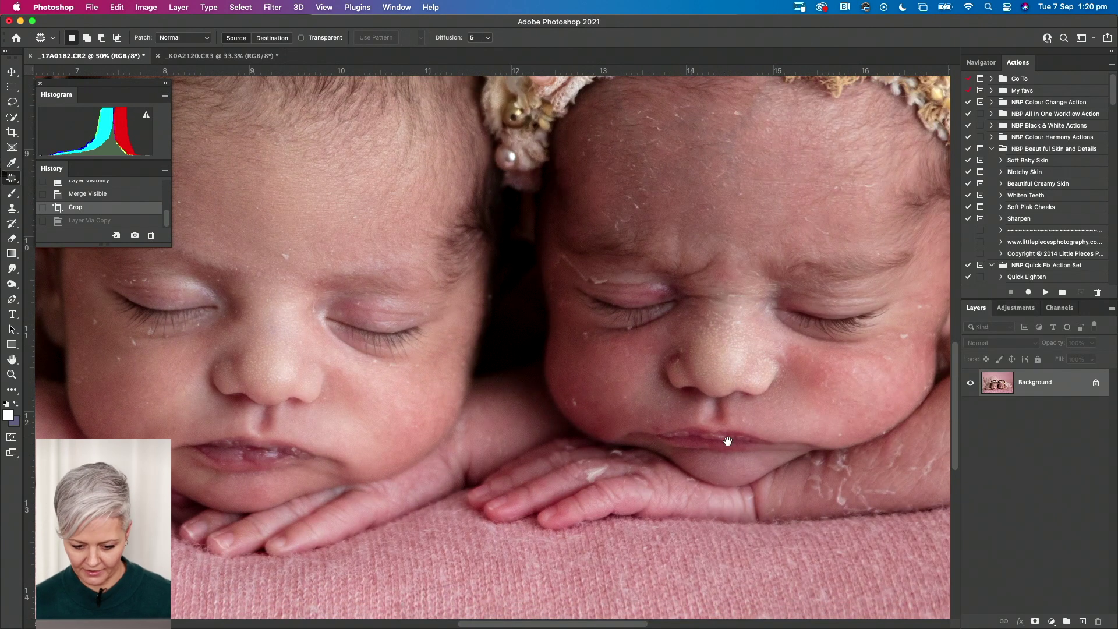
scroll(725, 445, "right", 5)
scroll(725, 445, "down", 1)
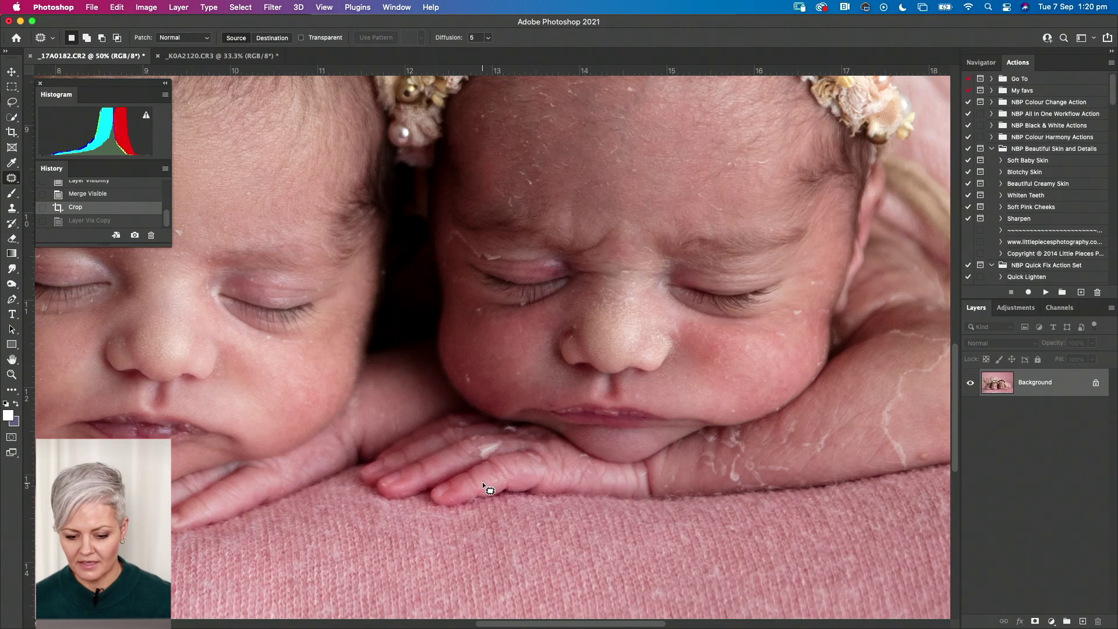
scroll(663, 467, "up", 3)
scroll(664, 467, "right", 4)
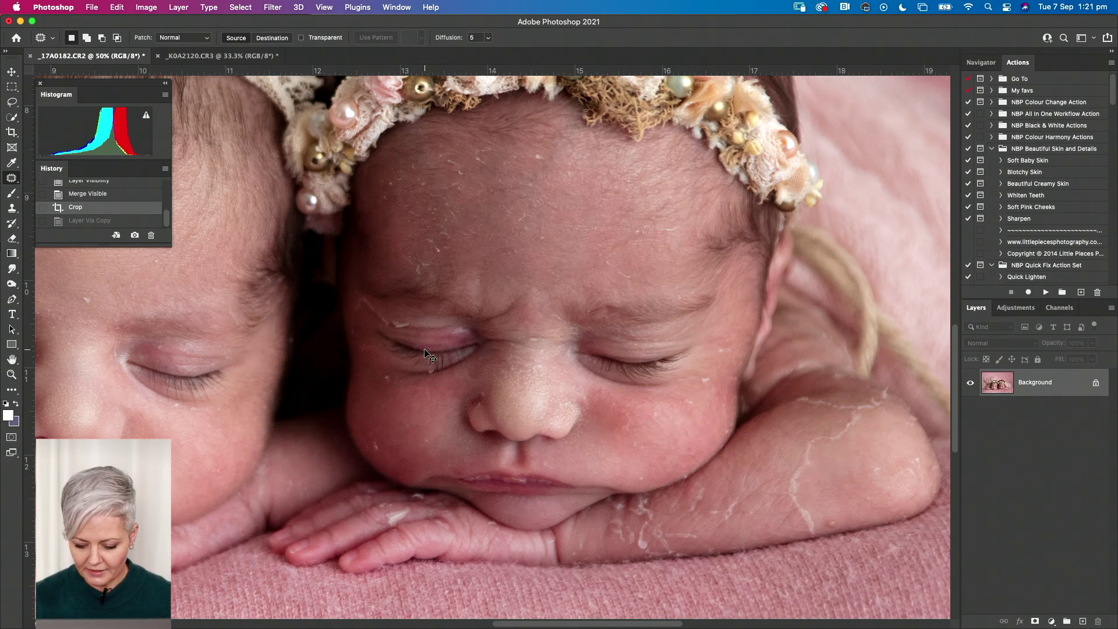
scroll(424, 349, "up", 10)
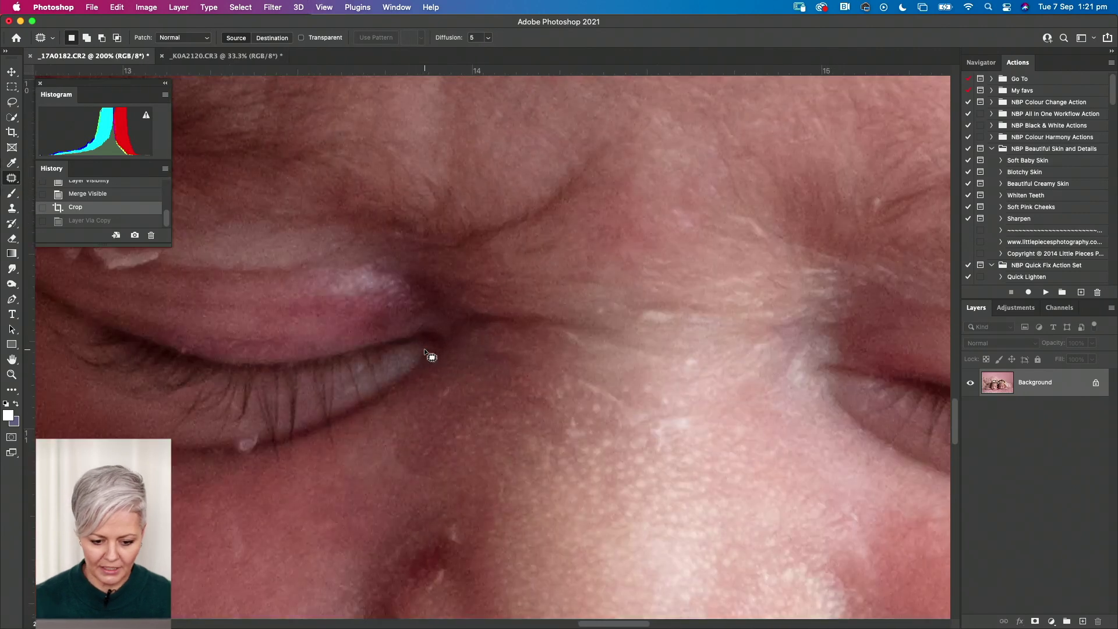
left_click_drag(485, 359, 586, 406)
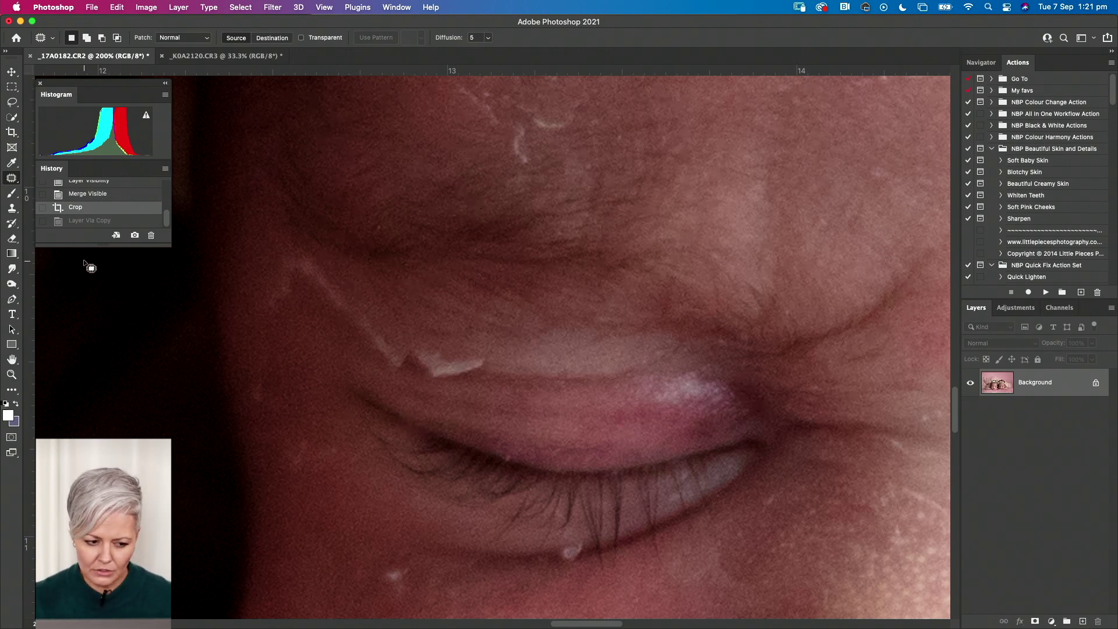
Try to heal the white skin flake on the outer upper eyelid with the Spot Healing Brush enlarged to 60, and undo it
right_click(14, 182)
left_click(70, 176)
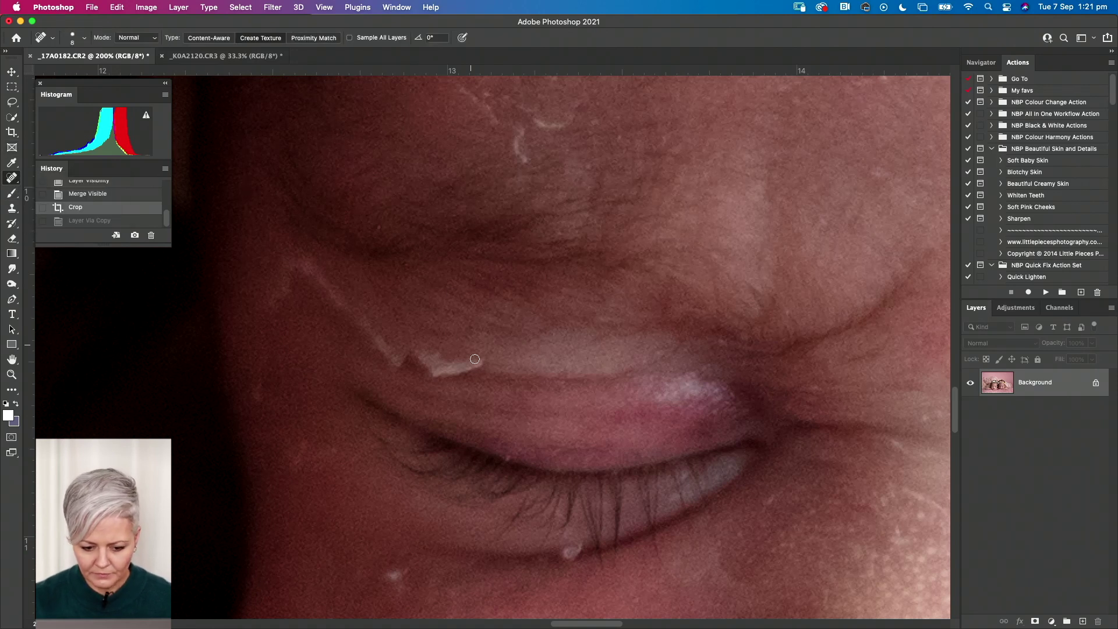
key("bracketright")
key("bracketright")
key("bracketright")
key("bracketright")
key("bracketright")
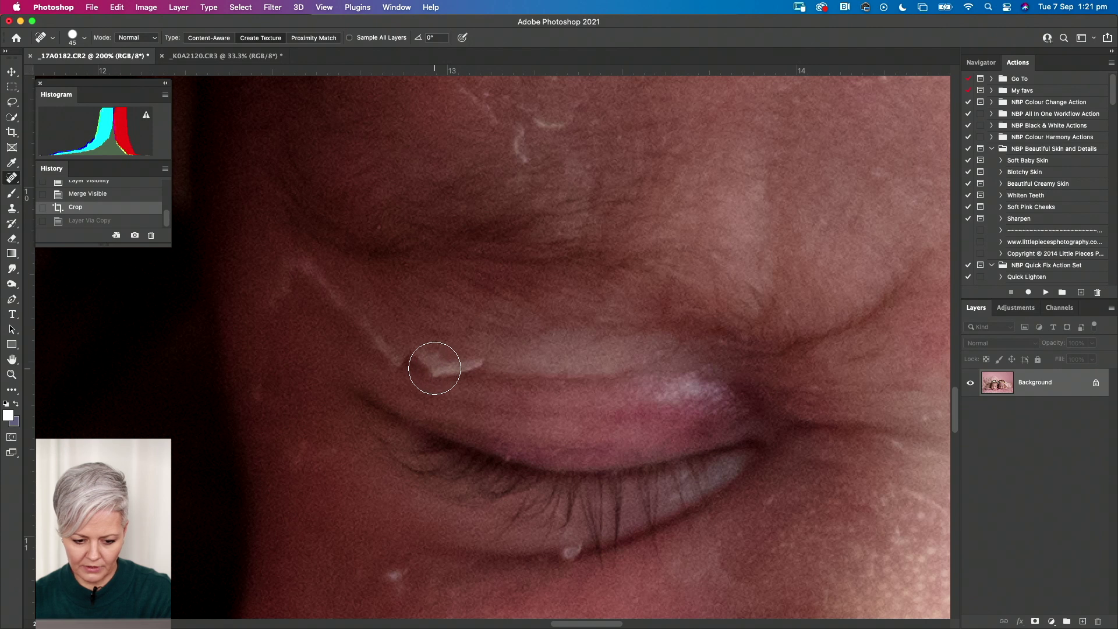
left_click(426, 365)
left_click_drag(426, 365, 489, 365)
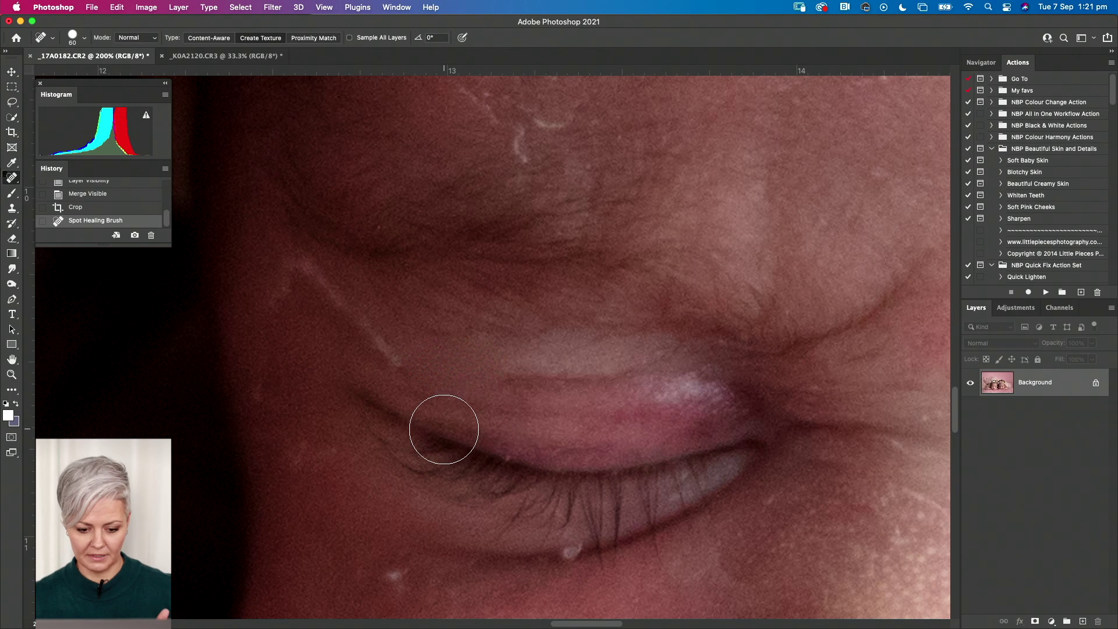
key("super+z")
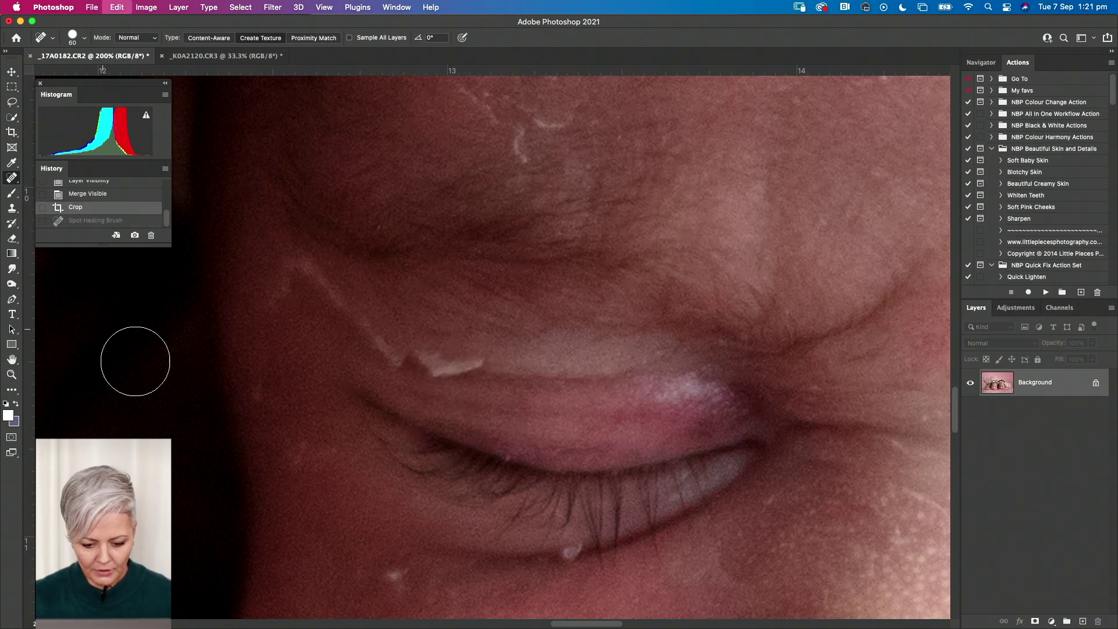
Remove the white flake on the outer upper eyelid with the Patch tool, sampling clean eyelid skin toward the nose, and deselect
right_click(13, 186)
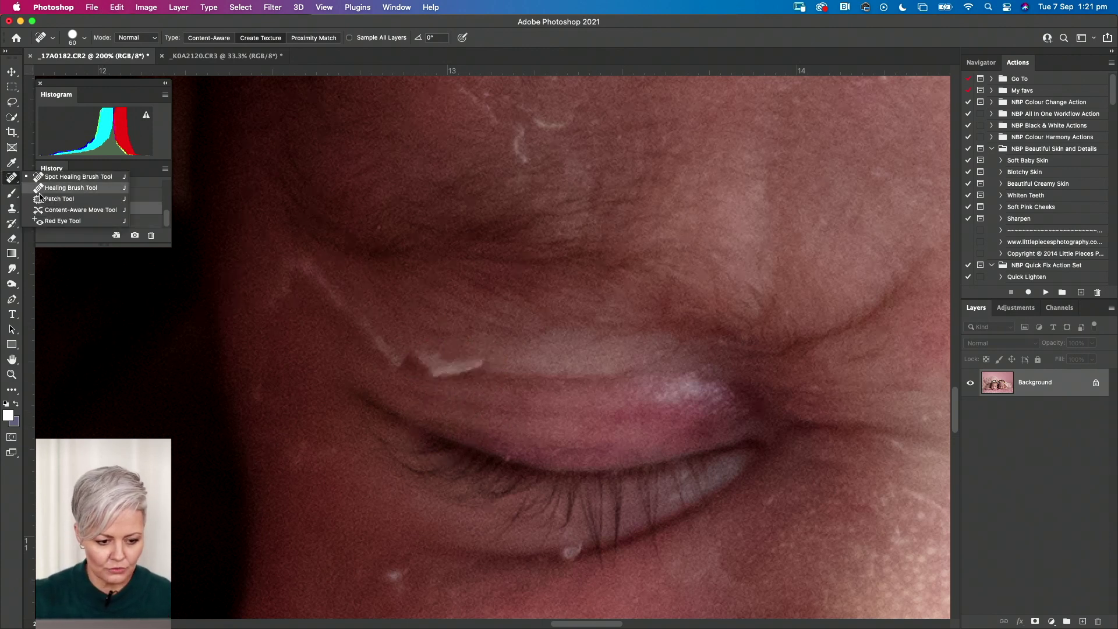
left_click(64, 204)
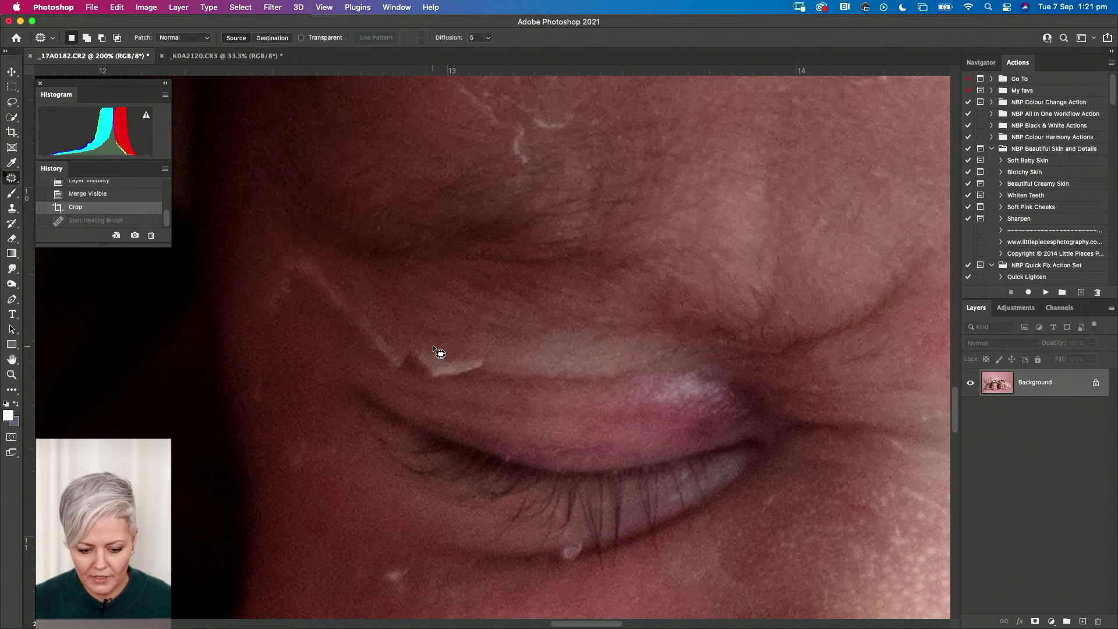
mouse_move(411, 376)
left_mouse_down()
mouse_move(499, 386)
mouse_move(435, 345)
left_mouse_up()
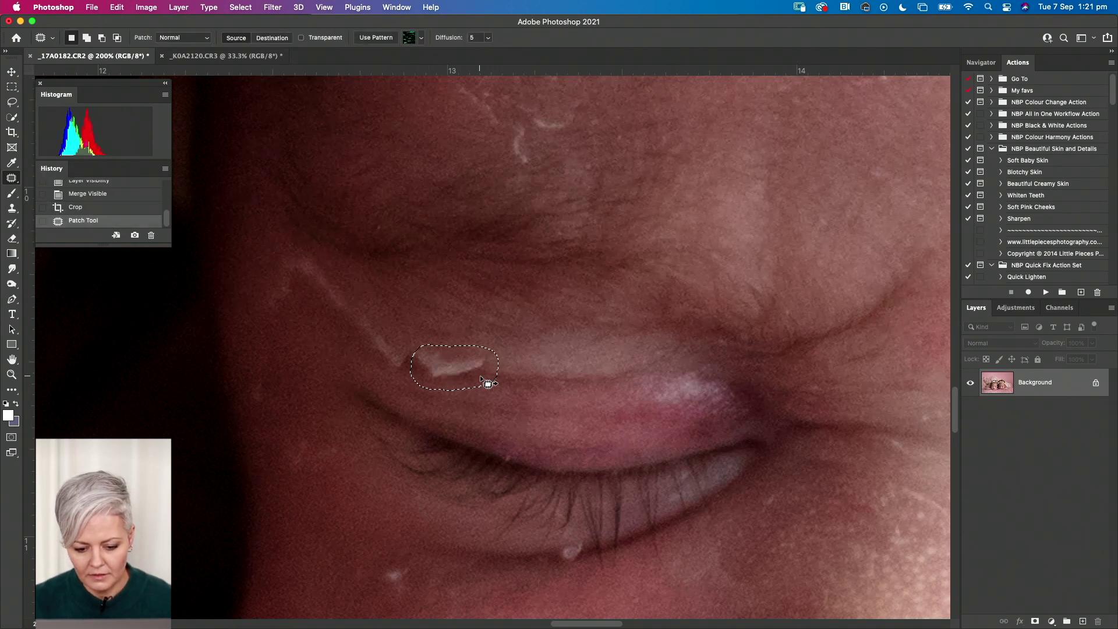
left_click_drag(492, 385, 569, 387)
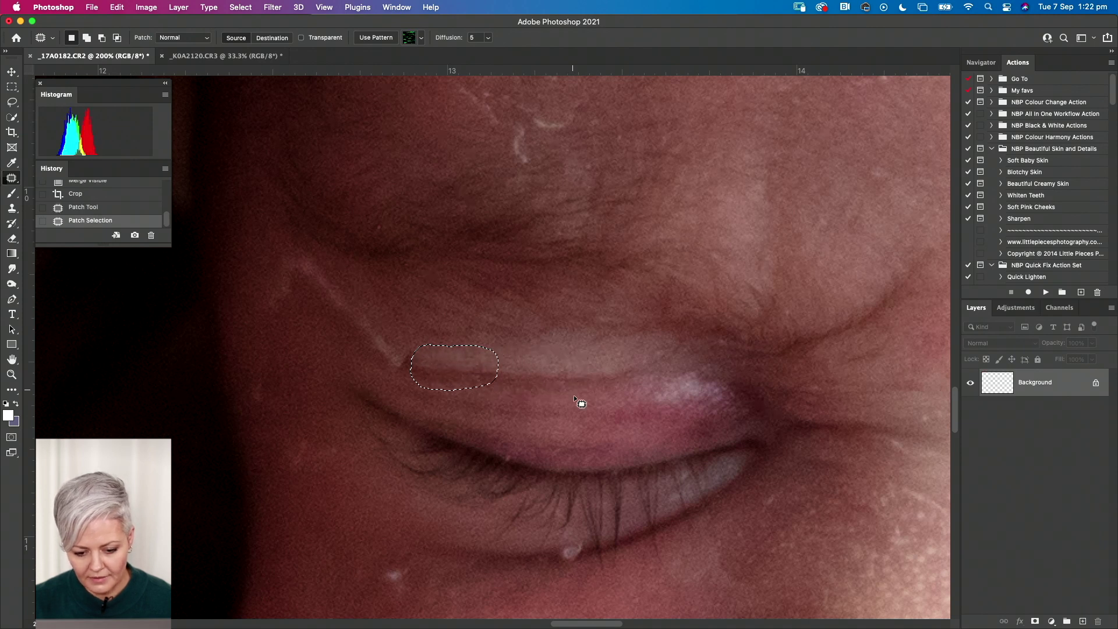
key("super+d")
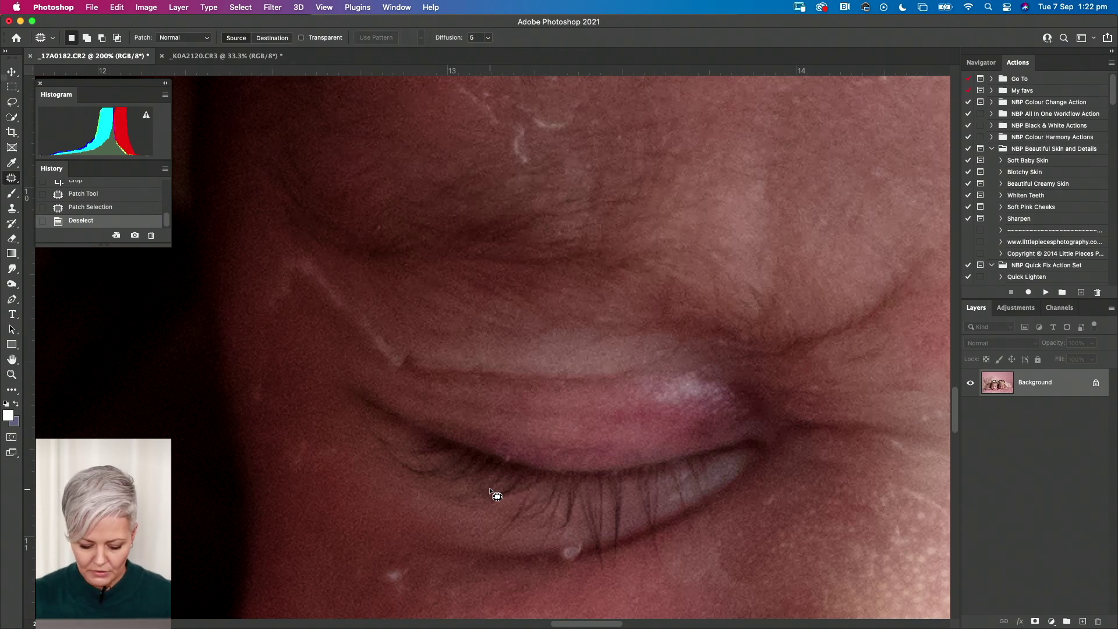
Inspect the forehead, eyelid and nose of the baby in the floral headband at close range for small flakes and skin texture
key("super+0")
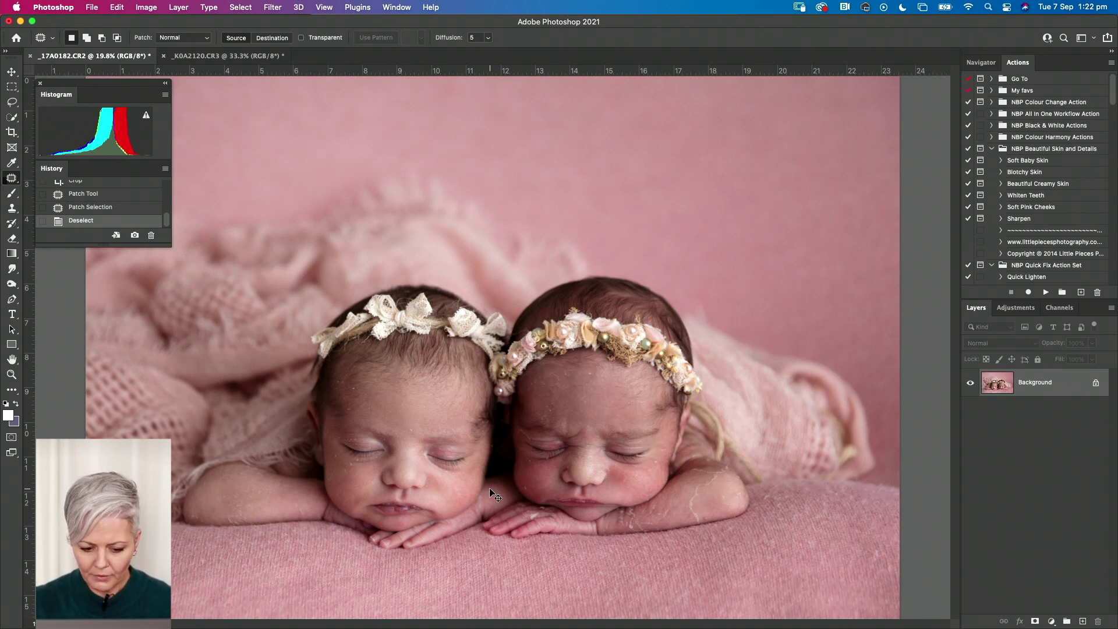
key("super+equal")
key("super+equal")
key("super+equal")
key("super+equal")
key("super+equal")
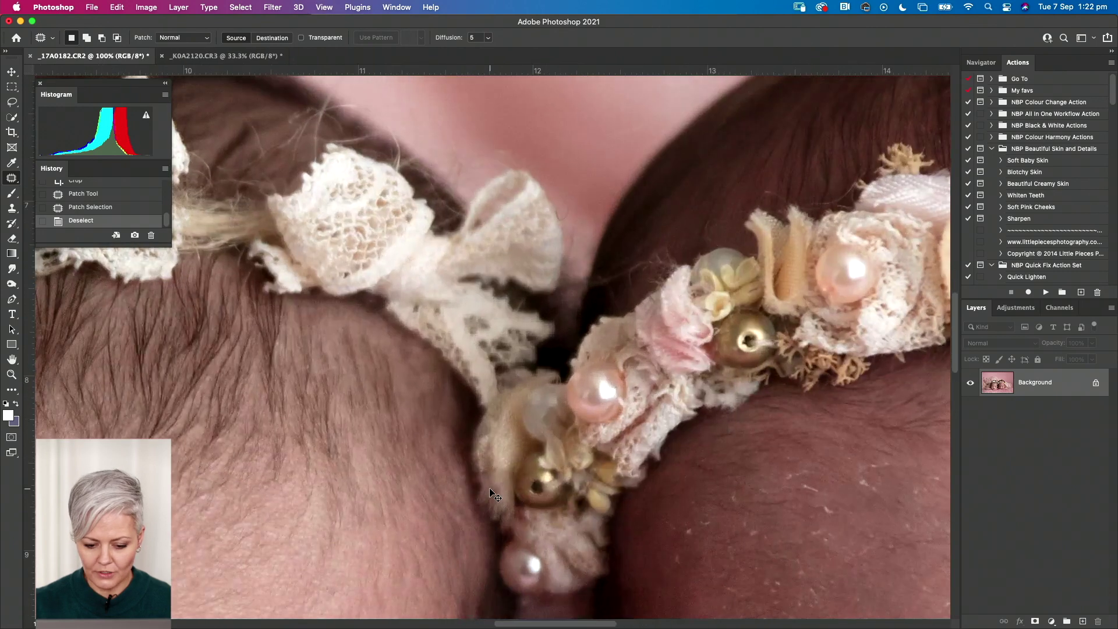
key("super+equal")
left_click_drag(658, 474, 413, 234)
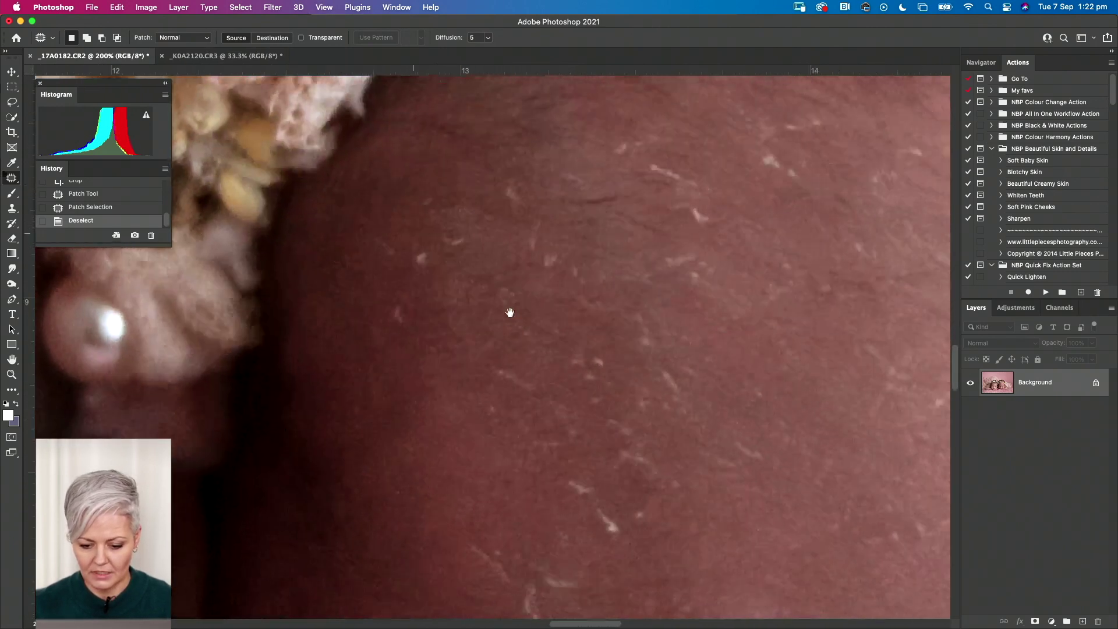
left_click_drag(509, 313, 483, 245)
key("super+equal")
left_click_drag(675, 442, 619, 291)
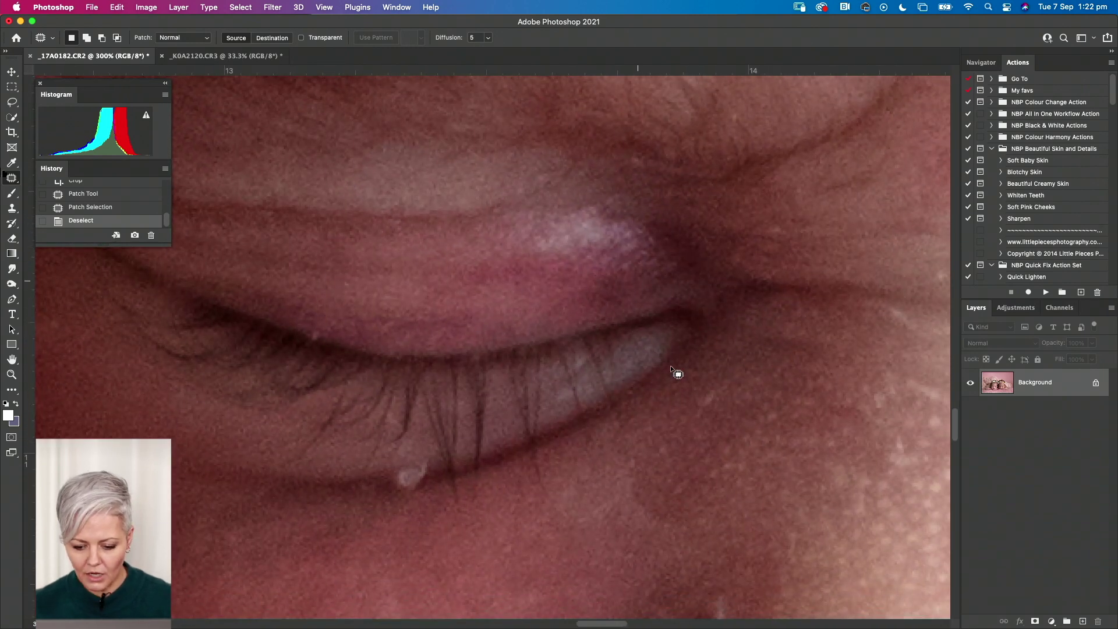
left_click_drag(797, 415, 654, 155)
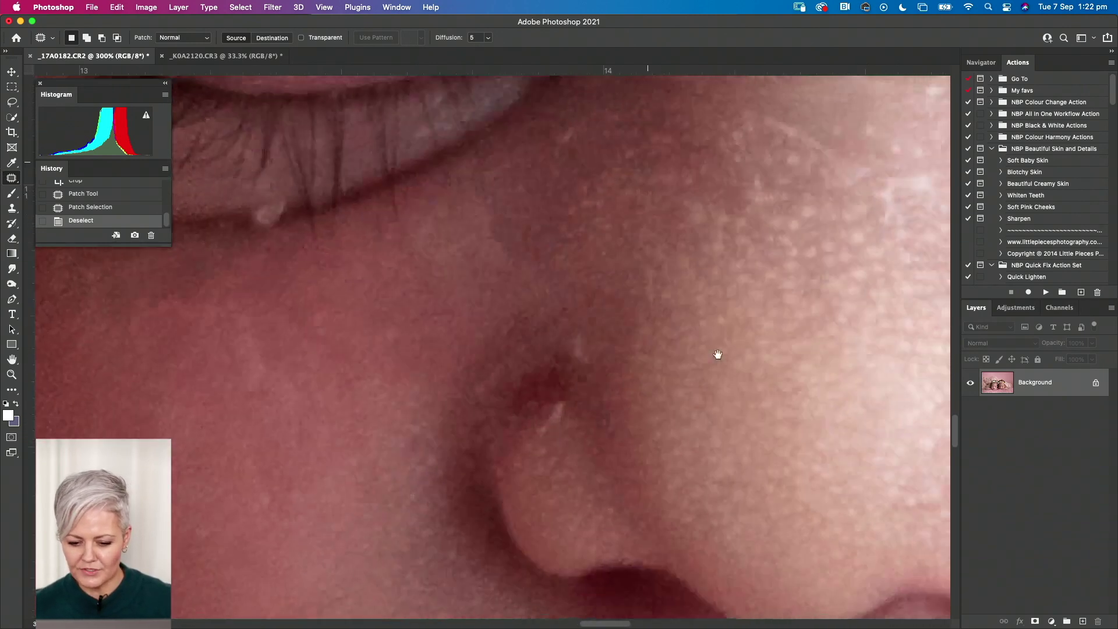
left_click_drag(717, 355, 694, 350)
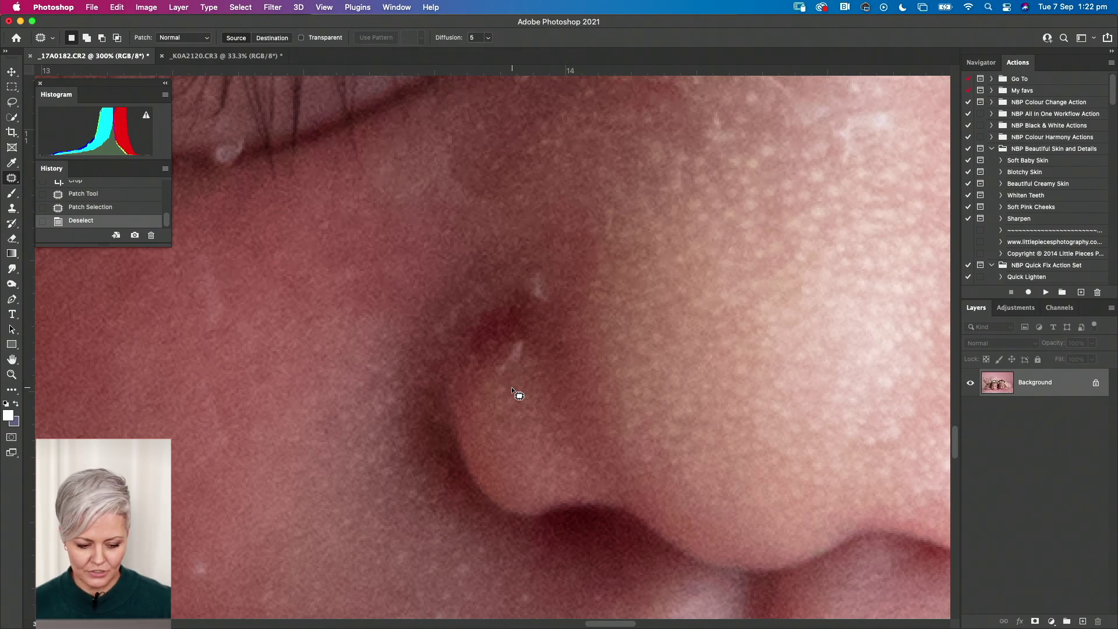
Inspect the same baby's cheeks, lips, fingers and forearm for remaining dry skin, finishing at the brow
key("super+minus")
key("super+minus")
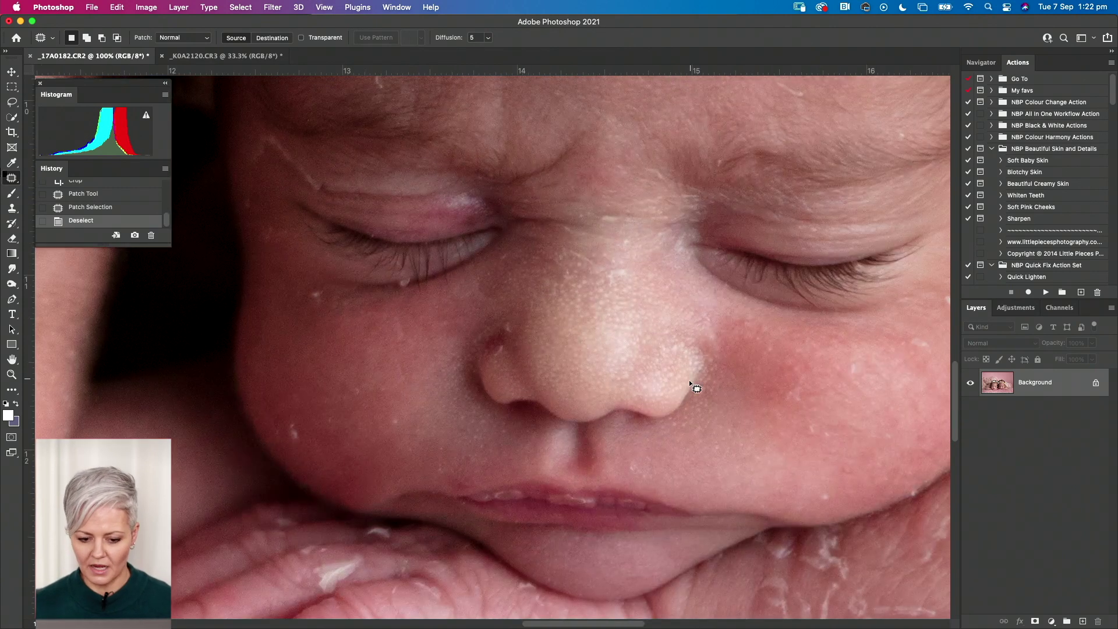
scroll(696, 388, "down", 4)
scroll(696, 388, "right", 4)
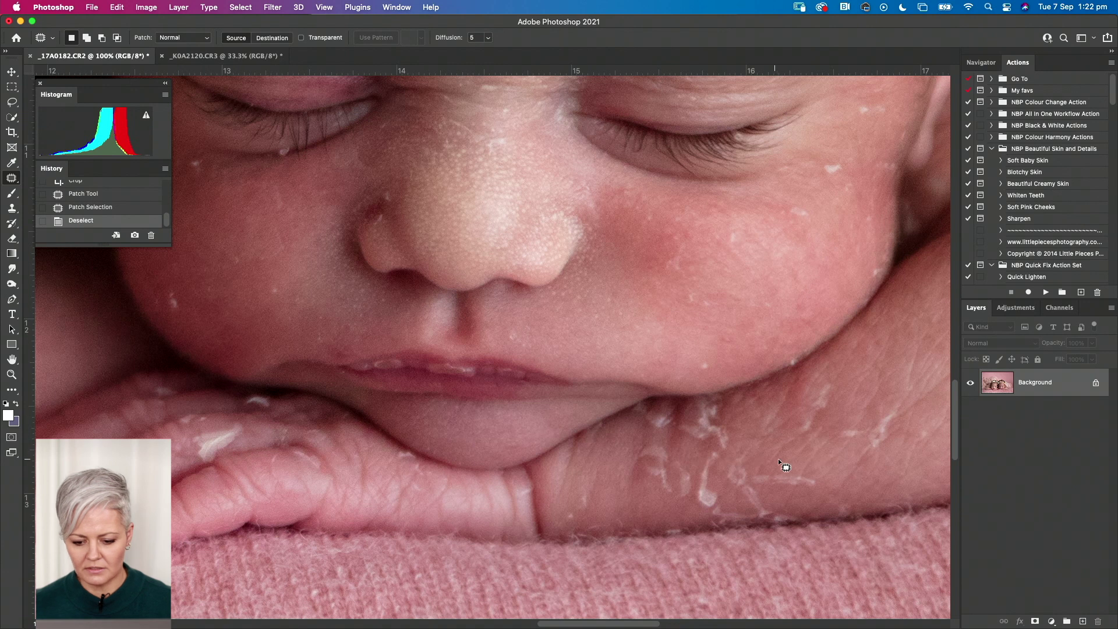
left_click_drag(811, 472, 743, 534)
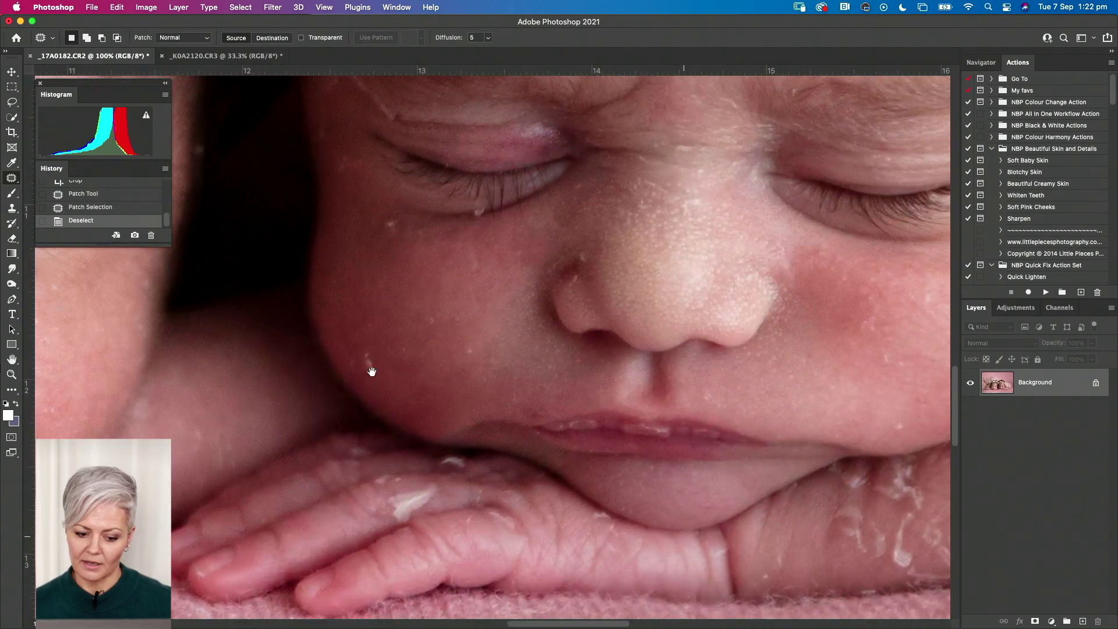
left_click_drag(444, 375, 461, 442)
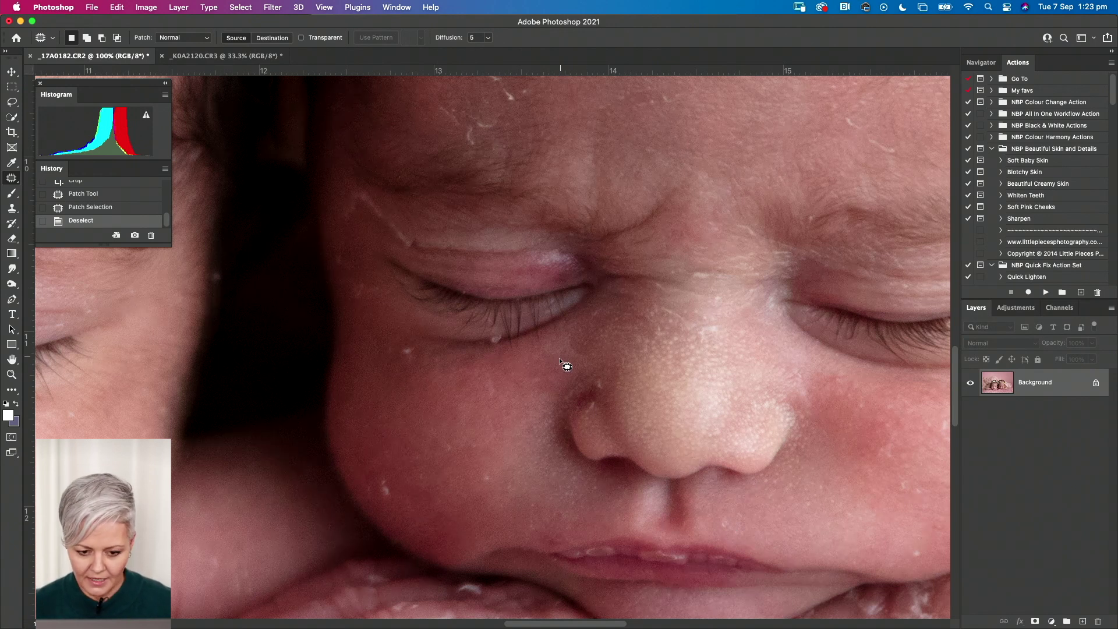
scroll(562, 454, "up", 5)
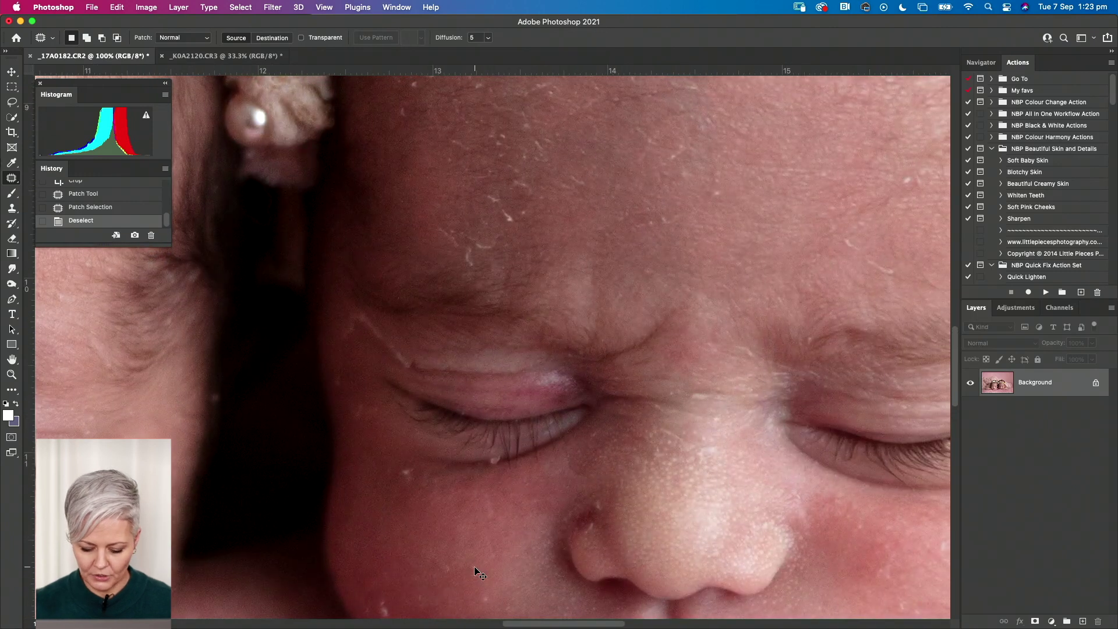
Duplicate the Background layer and patch the pale flake high on the baby's central forehead with clean skin just below it
key("ctrl+j")
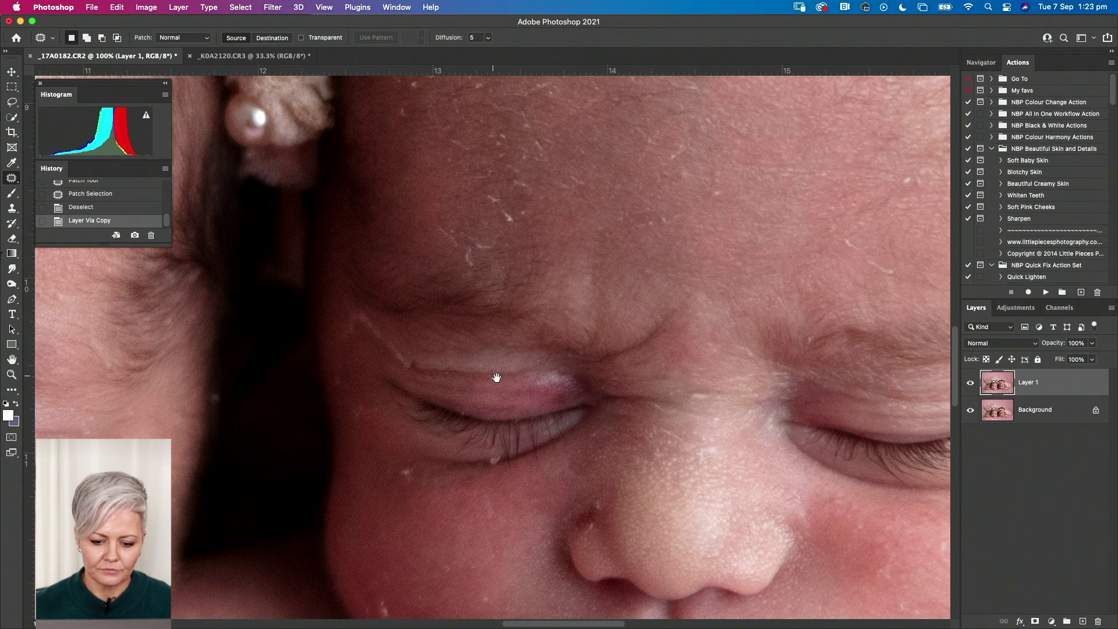
scroll(479, 367, "up", 6)
left_click_drag(493, 362, 494, 376)
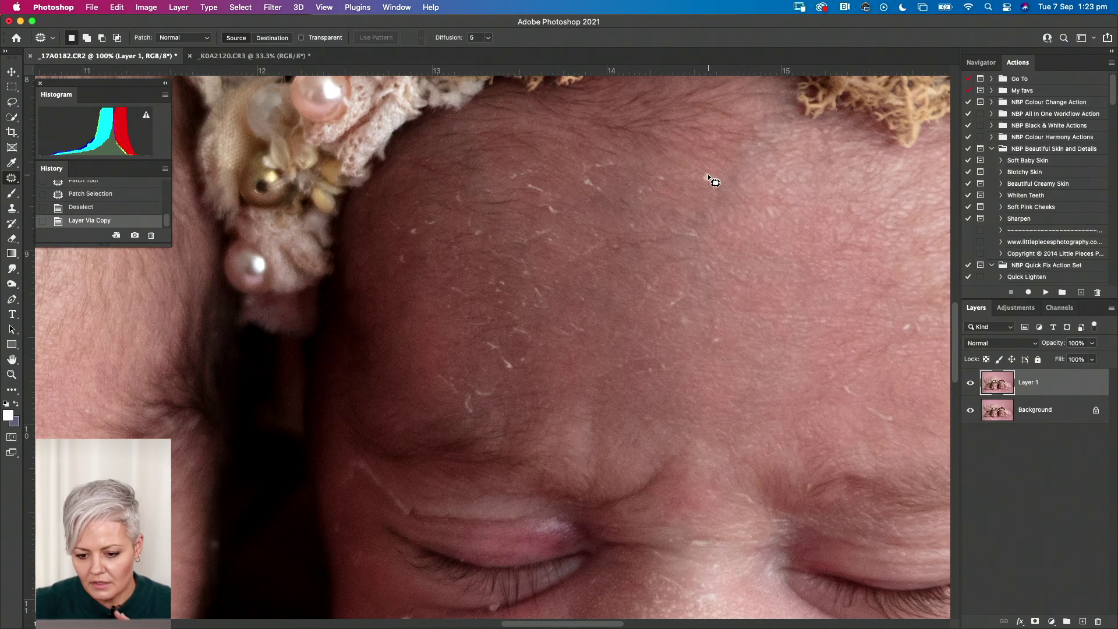
mouse_move(716, 174)
left_mouse_down()
mouse_move(696, 180)
mouse_move(715, 187)
mouse_move(726, 178)
mouse_move(715, 173)
left_mouse_up()
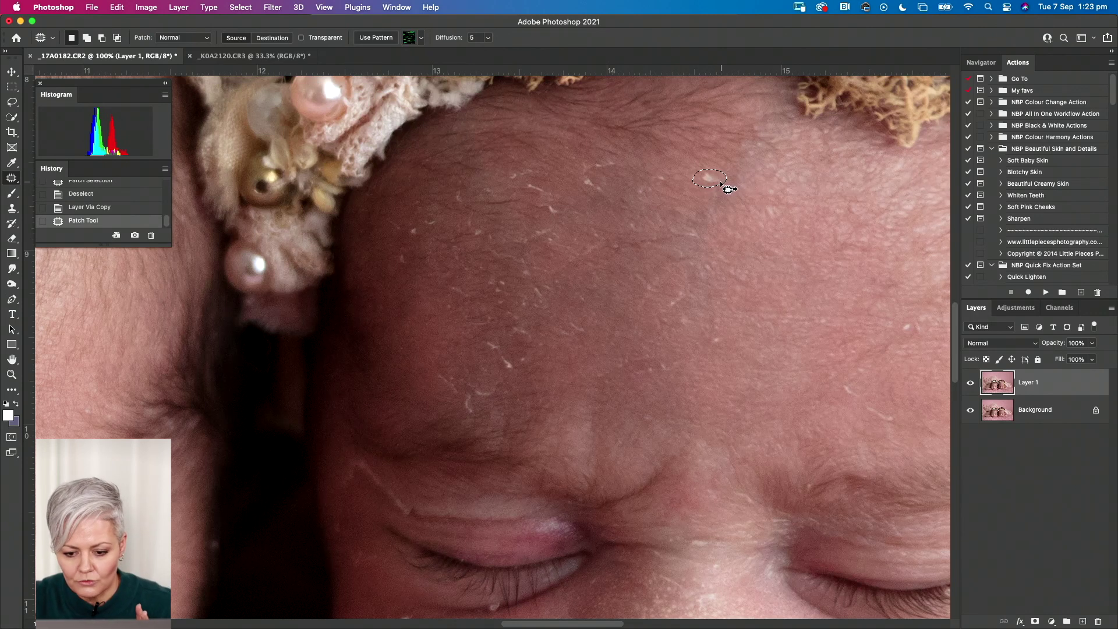
left_click_drag(728, 189, 778, 219)
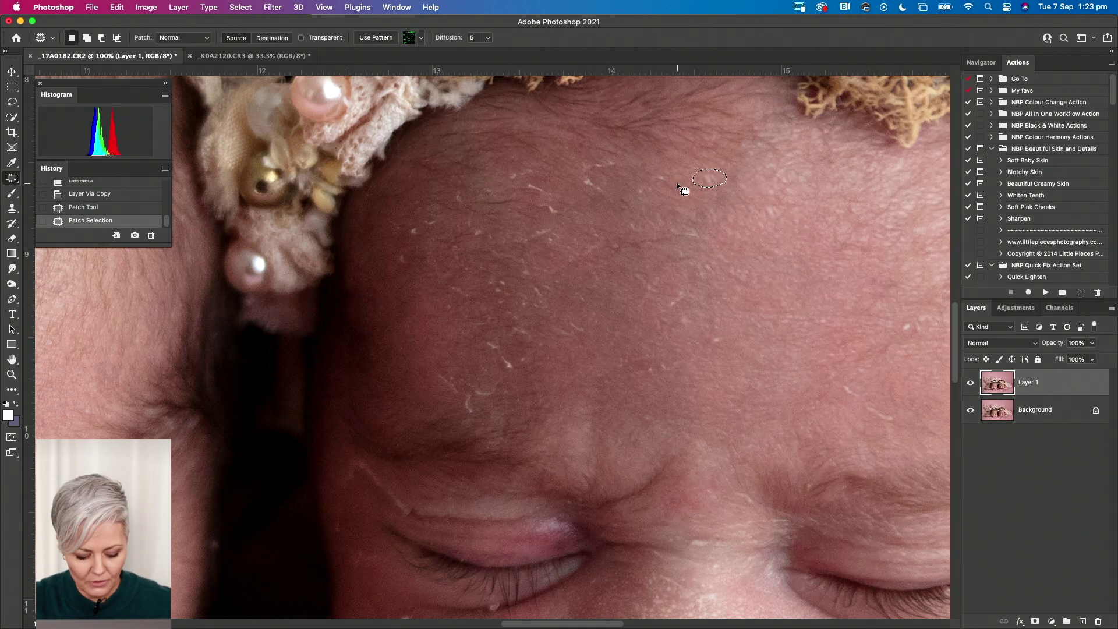
key("super+z")
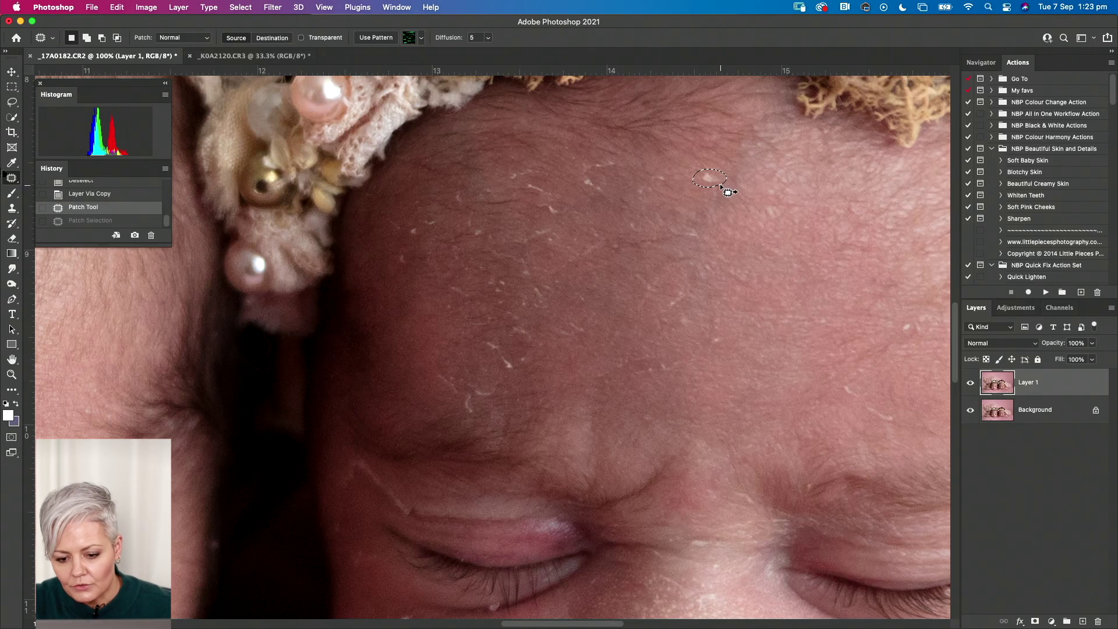
mouse_move(716, 185)
left_mouse_down()
mouse_move(786, 242)
mouse_move(778, 213)
mouse_move(748, 238)
left_mouse_up()
key("super+d")
key("super+d")
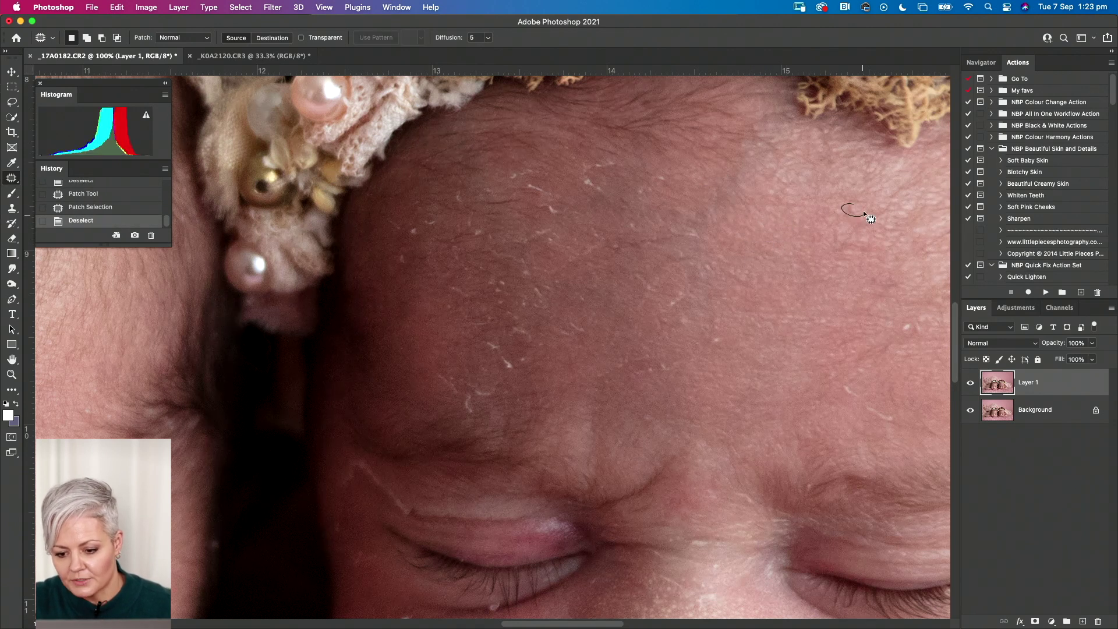
Patch the small marks on the upper forehead below the mossy part of the headband with nearby clean skin, and deselect
left_click_drag(864, 214, 855, 204)
mouse_move(854, 210)
left_mouse_down()
mouse_move(765, 179)
mouse_move(809, 198)
mouse_move(793, 178)
left_mouse_up()
key("super+d")
mouse_move(792, 181)
left_mouse_down()
mouse_move(776, 168)
mouse_move(856, 224)
left_mouse_up()
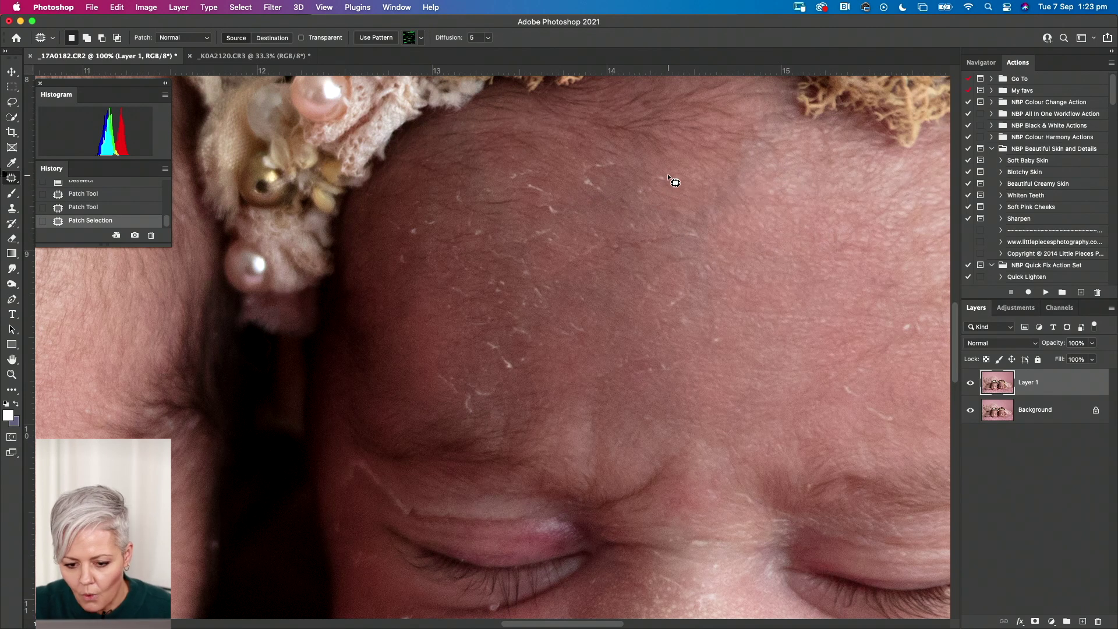
key("super+d")
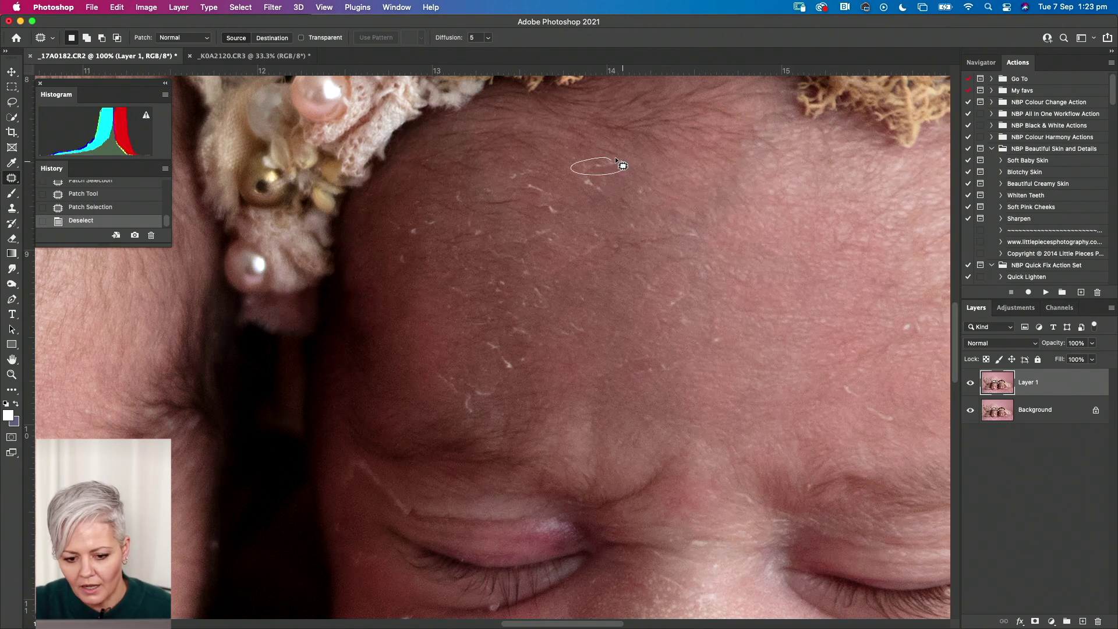
Patch the flakes on the upper central forehead with clean skin nearby, and compare the result by toggling Layer 1's visibility
left_click_drag(615, 158, 610, 159)
mouse_move(602, 167)
left_mouse_down()
mouse_move(660, 172)
mouse_move(606, 186)
mouse_move(631, 167)
left_mouse_up()
left_click(560, 217)
key("super+d")
mouse_move(560, 190)
left_mouse_down()
mouse_move(522, 194)
mouse_move(562, 190)
left_mouse_up()
left_click_drag(544, 186, 523, 164)
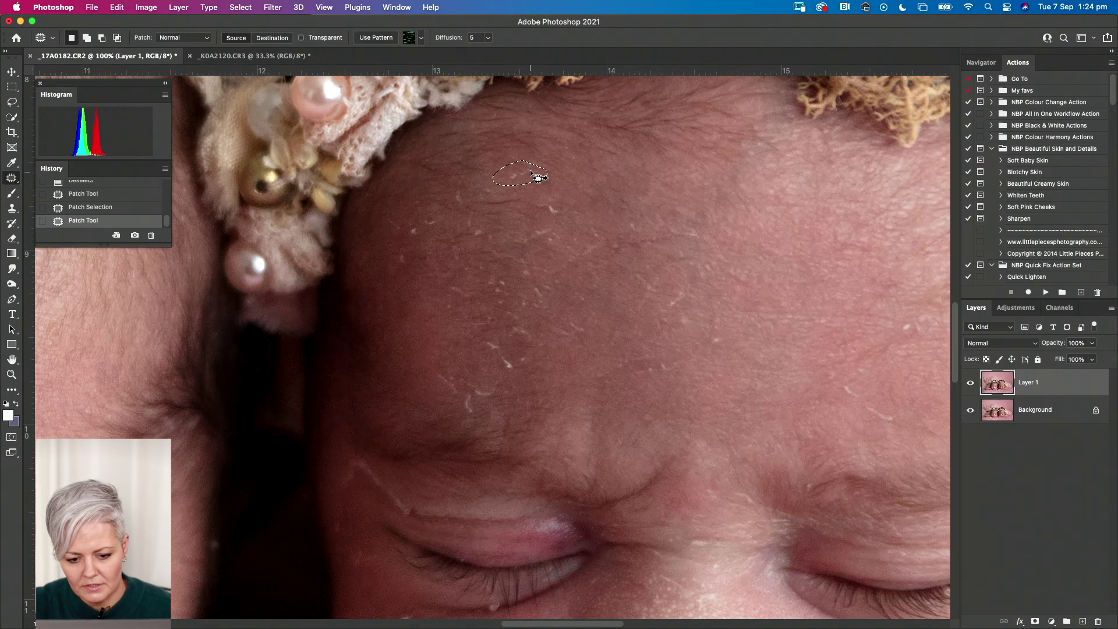
left_click(555, 214)
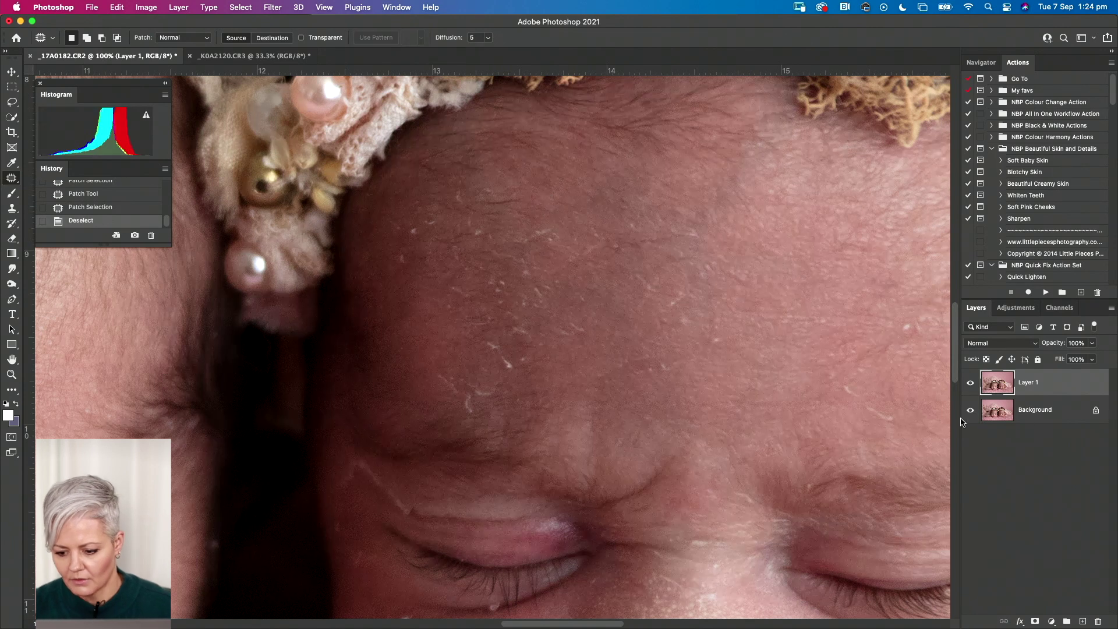
left_click(969, 384)
left_click(969, 383)
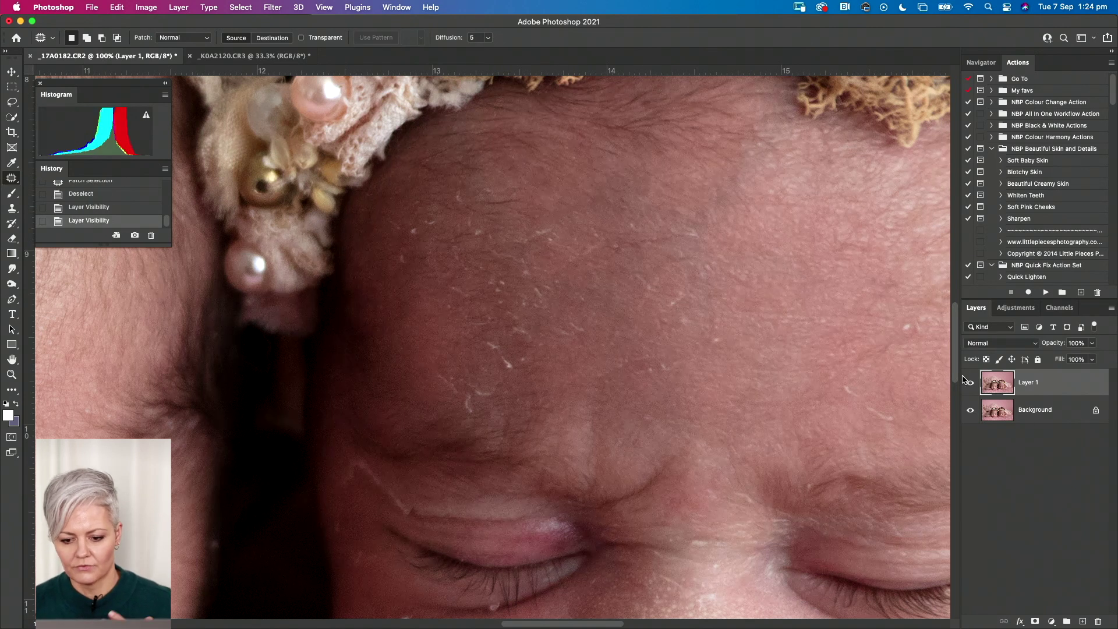
Patch the flakes on the brighter side of the forehead, including the pale one just above the brow, with adjacent skin
left_click_drag(708, 329, 720, 318)
left_click_drag(715, 325, 731, 342)
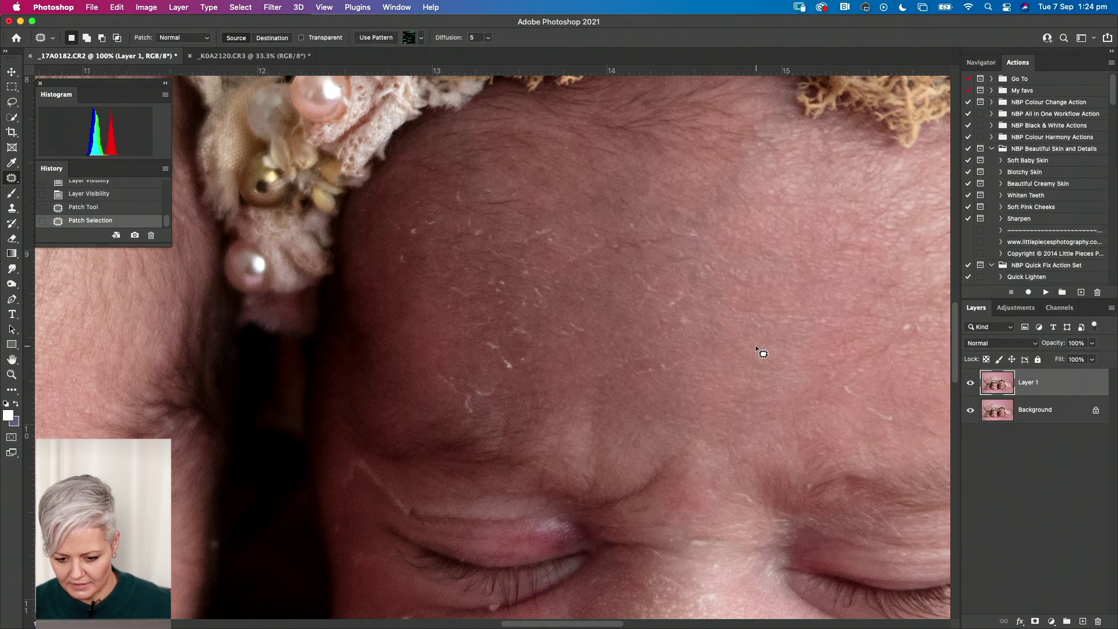
left_click(893, 395)
mouse_move(836, 389)
left_mouse_down()
mouse_move(852, 392)
mouse_move(838, 406)
left_mouse_up()
left_click(892, 408)
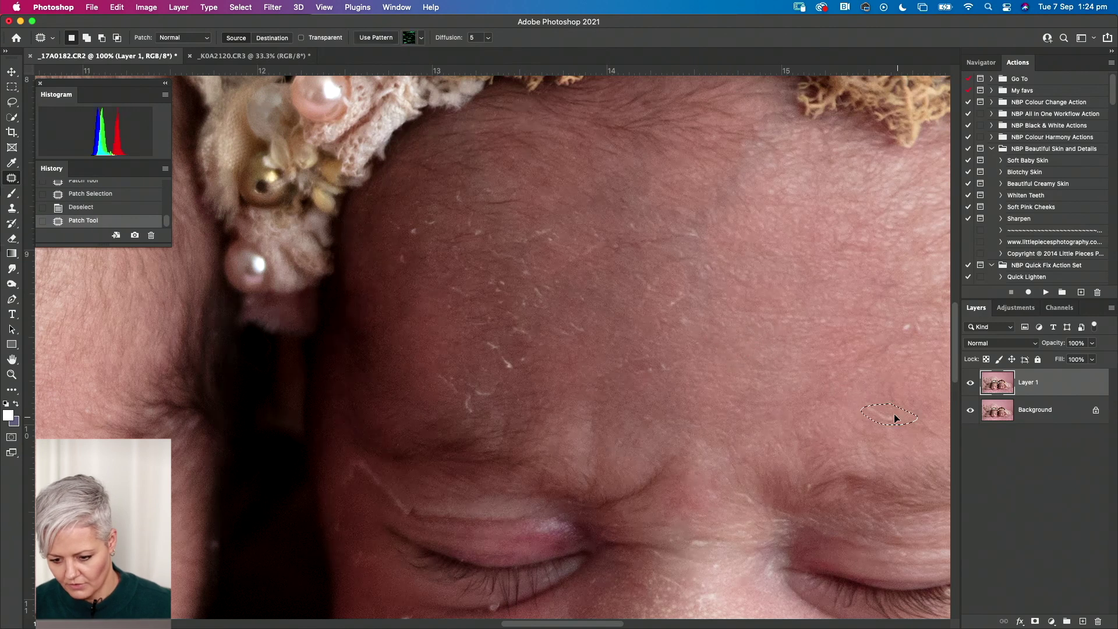
mouse_move(929, 324)
left_mouse_down()
mouse_move(922, 367)
mouse_move(842, 325)
left_mouse_up()
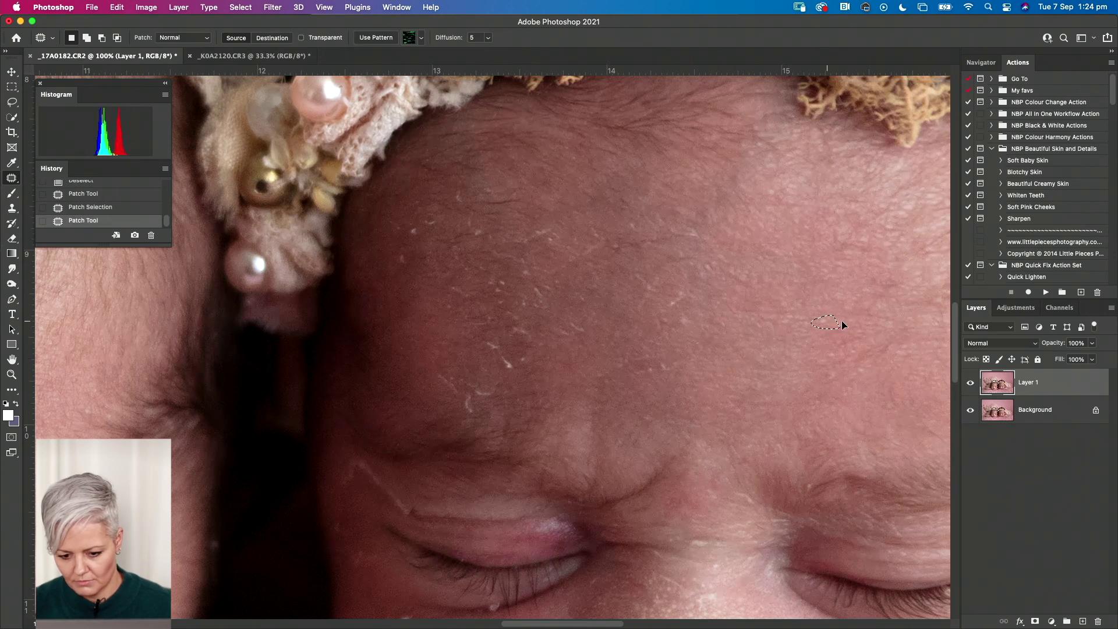
Patch the small flakes in the middle of the forehead with clean skin beside them
left_click_drag(707, 311, 710, 317)
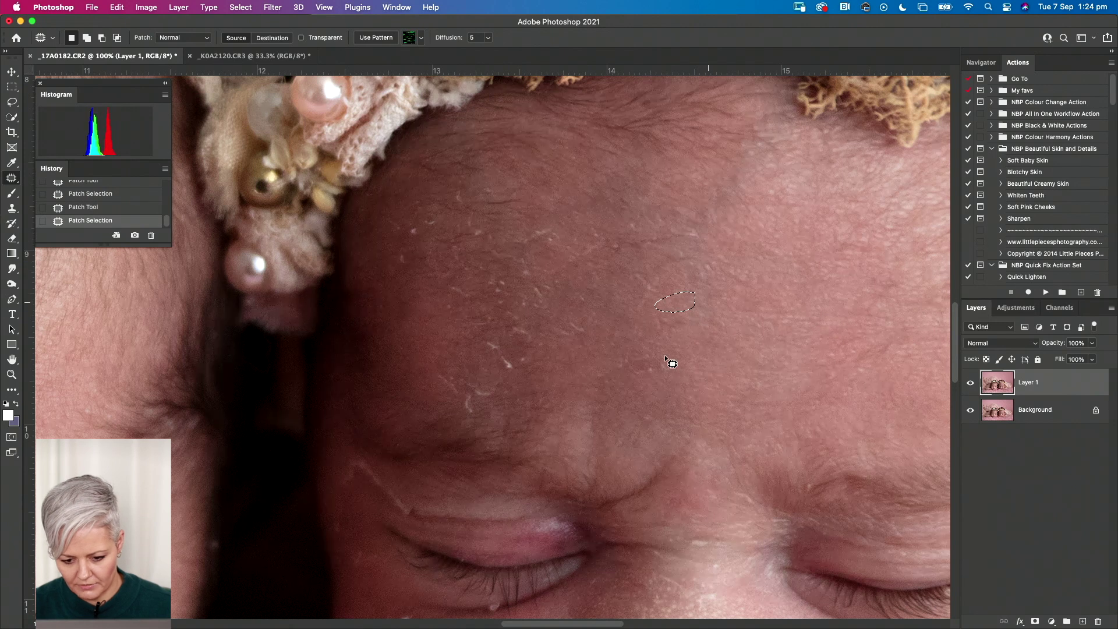
left_click_drag(654, 358, 650, 362)
left_click_drag(643, 366, 711, 365)
At 200% zoom, patch the flakes on the shaded upper forehead near the floral headband with neighbouring clean skin
mouse_move(495, 345)
left_mouse_down()
mouse_move(516, 363)
mouse_move(505, 380)
mouse_move(460, 386)
mouse_move(427, 539)
left_mouse_up()
key("super+plus")
left_click_drag(317, 262, 296, 265)
mouse_move(306, 267)
left_mouse_down()
mouse_move(357, 256)
mouse_move(310, 263)
left_mouse_up()
left_click_drag(408, 196, 387, 195)
mouse_move(395, 199)
left_mouse_down()
mouse_move(414, 207)
mouse_move(410, 242)
mouse_move(430, 237)
left_mouse_up()
left_click_drag(424, 245, 454, 256)
left_click_drag(549, 286, 597, 280)
left_click_drag(687, 259, 728, 274)
Patch the isolated pale flakes across the centre of the forehead with clean skin nearby, and deselect
left_click_drag(603, 366, 622, 384)
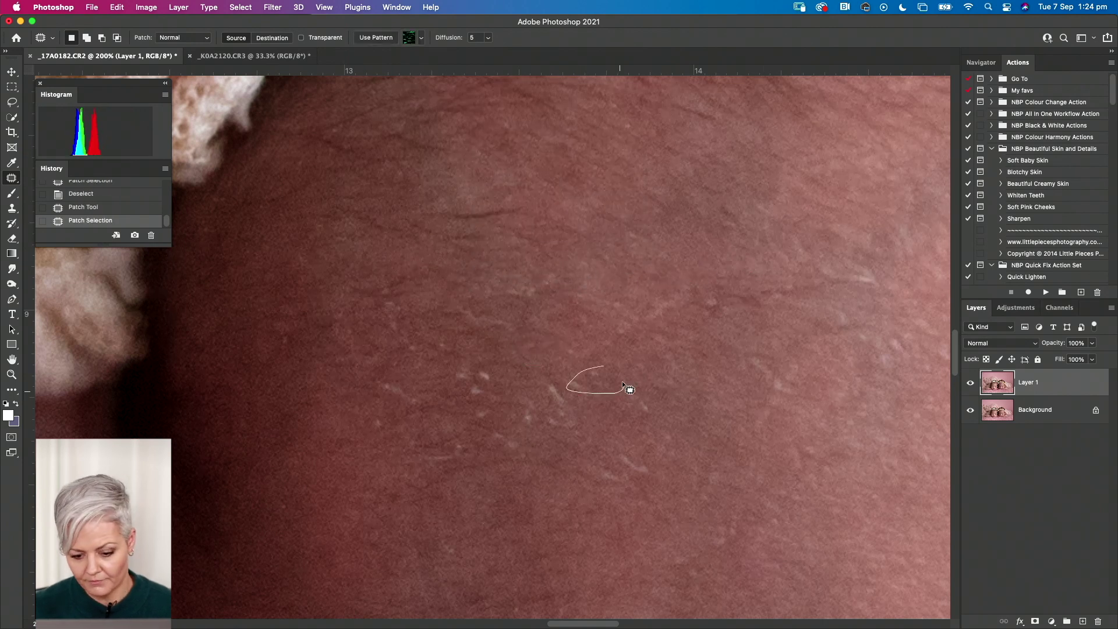
left_click(705, 317)
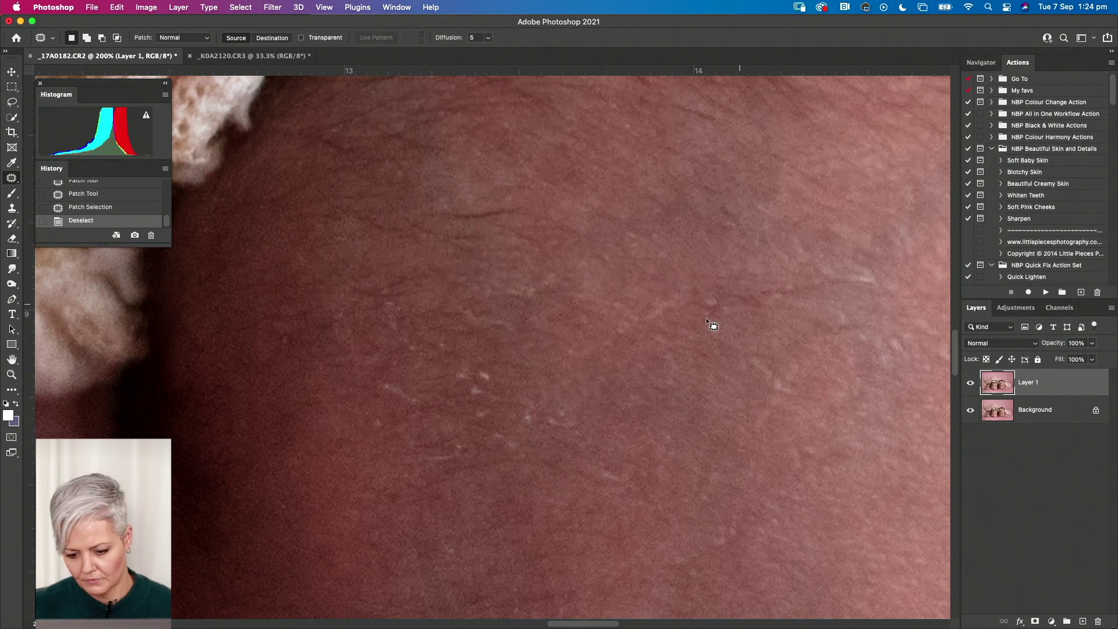
mouse_move(720, 297)
left_mouse_down()
mouse_move(733, 304)
mouse_move(699, 334)
left_mouse_up()
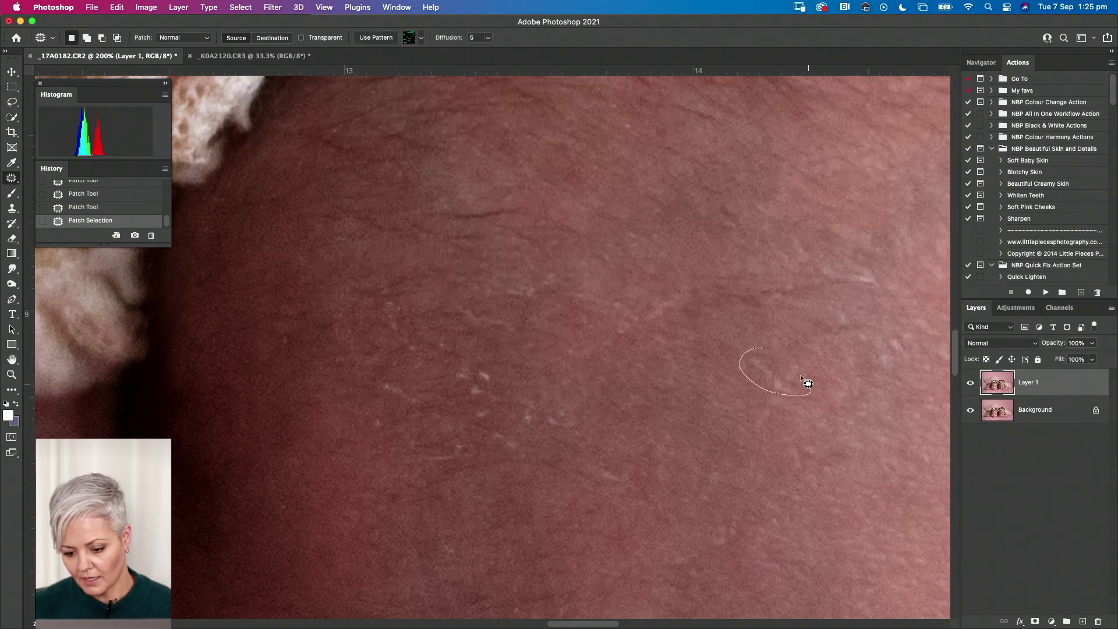
left_click(695, 407)
mouse_move(774, 377)
left_mouse_down()
mouse_move(791, 385)
mouse_move(758, 386)
left_mouse_up()
left_click(642, 392)
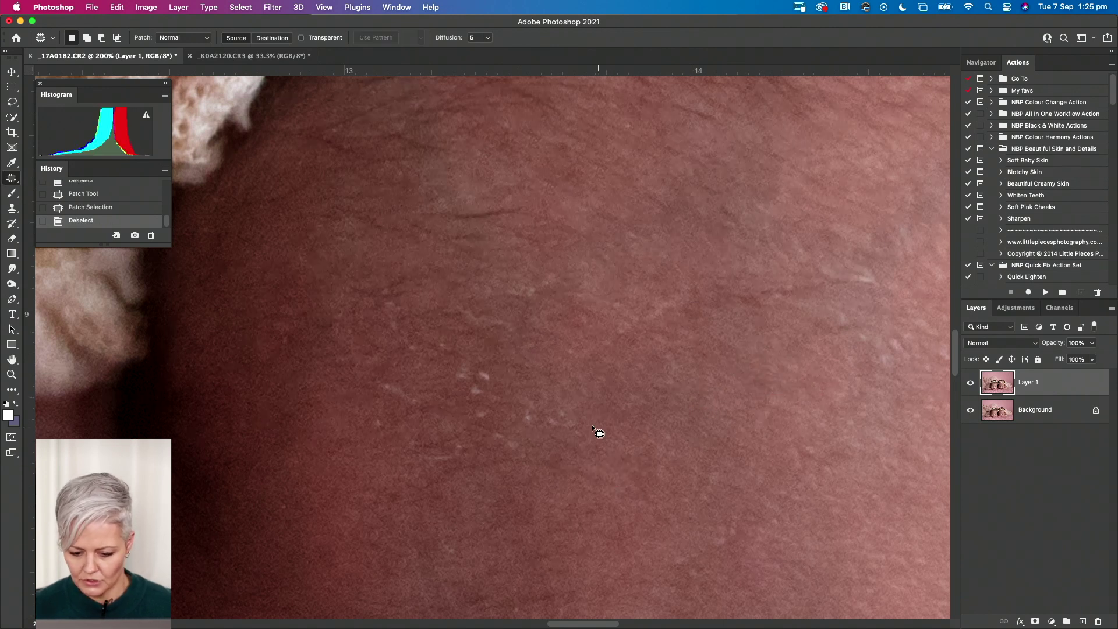
Patch the cluster of white flakes between the central forehead and its shaded side using clean skin around it
mouse_move(555, 395)
left_mouse_down()
mouse_move(560, 414)
mouse_move(556, 397)
left_mouse_up()
mouse_move(544, 411)
left_mouse_down()
mouse_move(544, 378)
mouse_move(477, 417)
mouse_move(481, 371)
mouse_move(612, 406)
left_mouse_up()
mouse_move(509, 453)
left_mouse_down()
mouse_move(540, 439)
mouse_move(552, 449)
left_mouse_up()
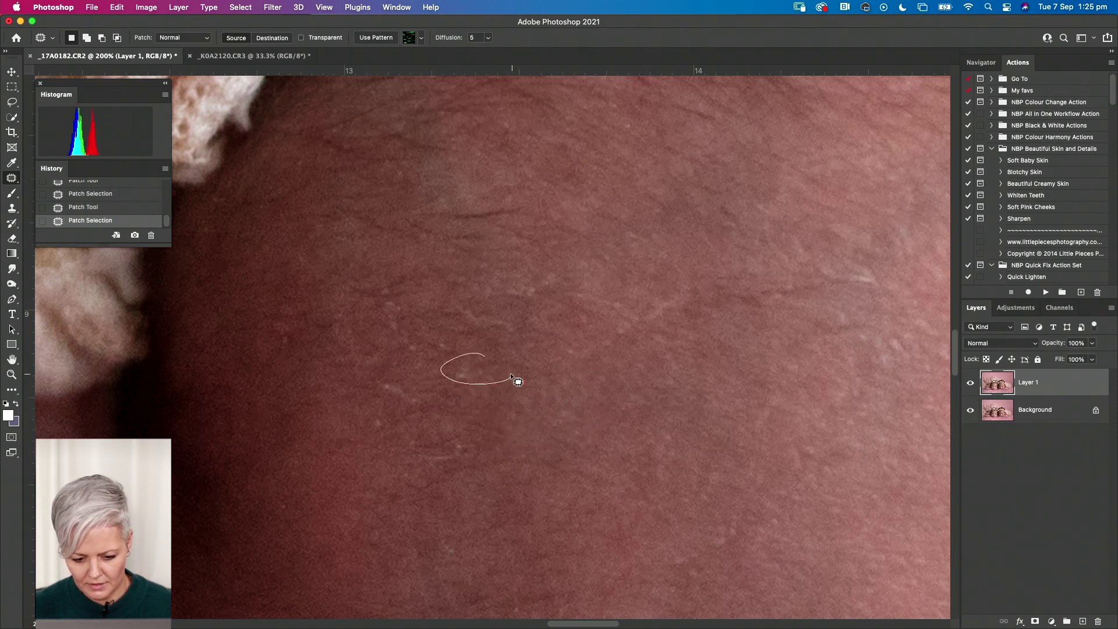
left_click_drag(510, 376, 484, 355)
mouse_move(476, 379)
left_mouse_down()
mouse_move(492, 425)
mouse_move(572, 467)
left_mouse_up()
left_click_drag(473, 454, 473, 435)
Patch the remaining small flakes on the shaded side of the forehead below the floral headband
mouse_move(413, 328)
left_mouse_down()
mouse_move(349, 281)
mouse_move(430, 343)
left_mouse_up()
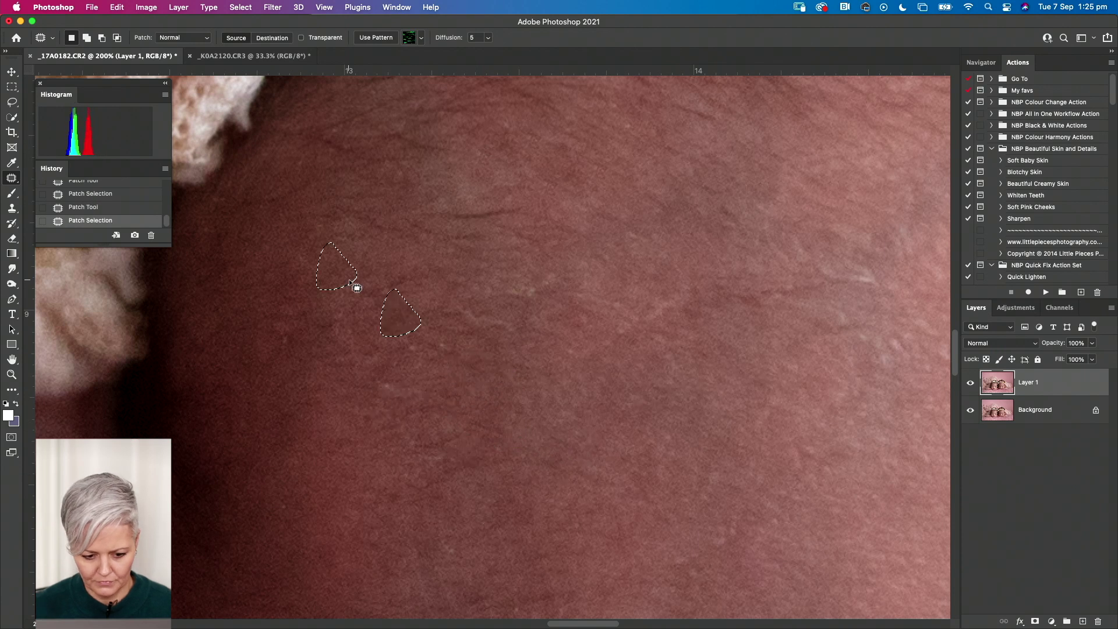
left_click_drag(437, 346, 581, 337)
left_click_drag(381, 382, 386, 383)
left_click_drag(387, 387, 282, 328)
Patch the pale flake on the brighter side of the forehead with clean skin
left_click_drag(658, 299, 532, 208)
left_click_drag(818, 265, 819, 270)
left_click_drag(797, 263, 686, 370)
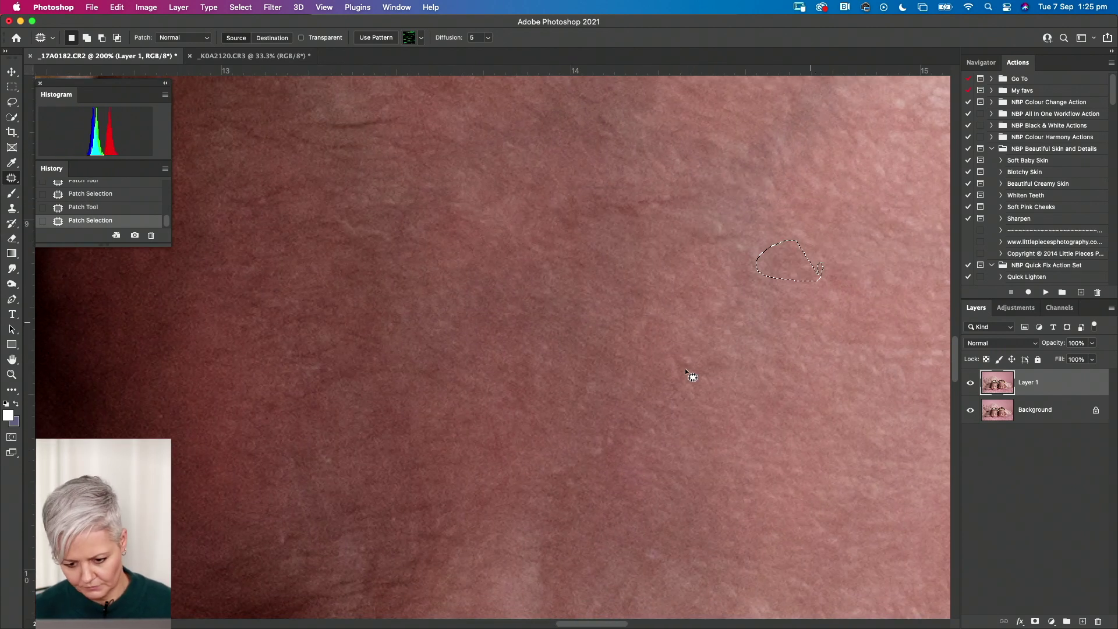
Patch the fine pale marks across the bridge of the nose between the eyes, and deselect
left_click_drag(232, 518, 272, 342)
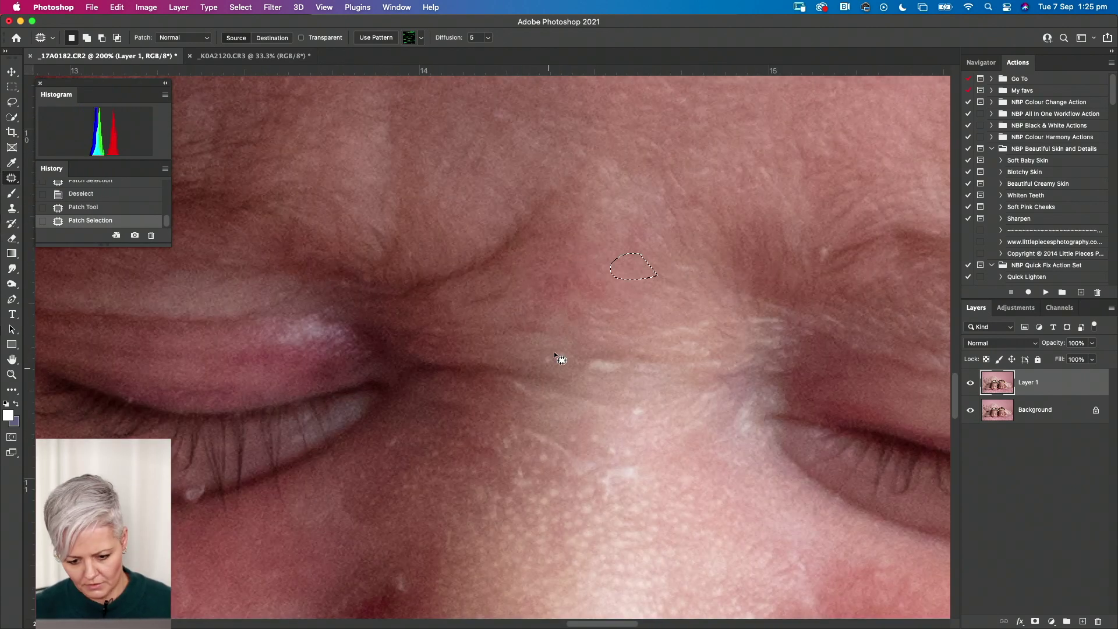
left_click_drag(626, 358, 622, 375)
left_click_drag(602, 365, 614, 385)
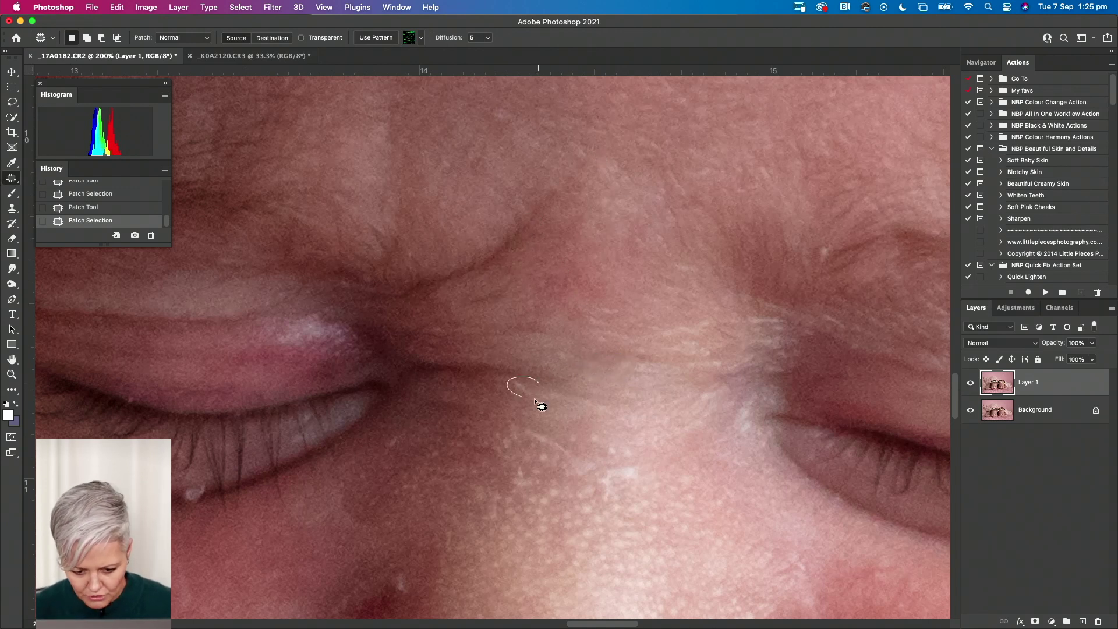
left_click_drag(535, 401, 547, 399)
left_click_drag(439, 319, 443, 324)
left_click_drag(436, 336, 475, 337)
left_click(466, 298)
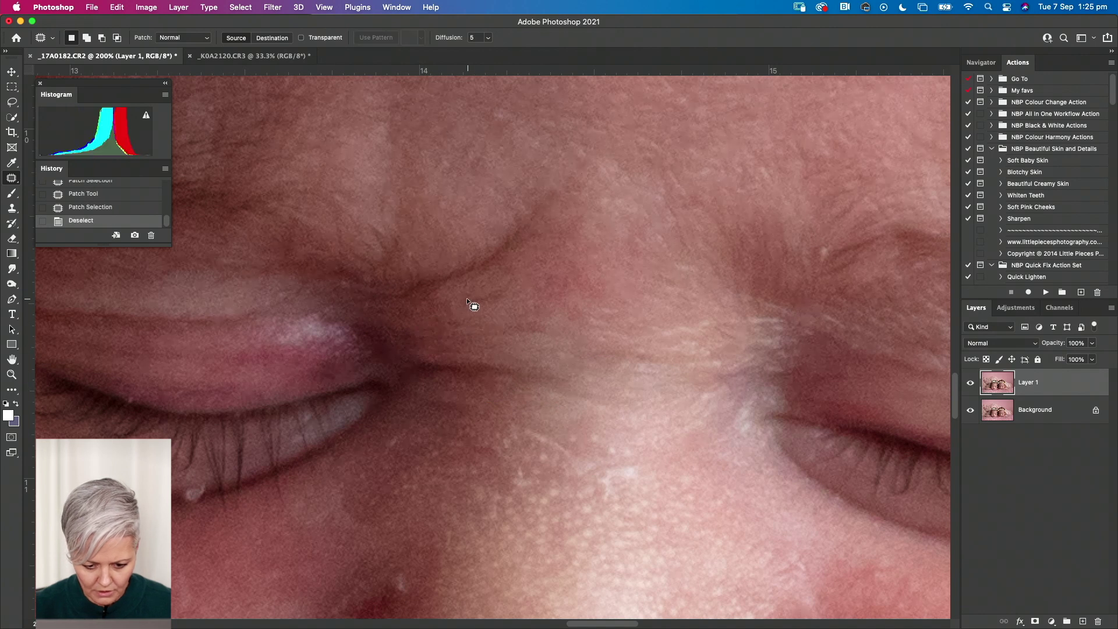
Patch the tiny marks around the frown crease and the inner brow with clean skin nearby
left_click_drag(466, 300, 469, 310)
left_click_drag(454, 309, 510, 320)
mouse_move(360, 285)
left_mouse_down()
mouse_move(351, 281)
mouse_move(378, 257)
left_mouse_up()
left_click_drag(405, 249, 413, 247)
left_click_drag(417, 251, 434, 151)
left_click_drag(493, 119, 519, 110)
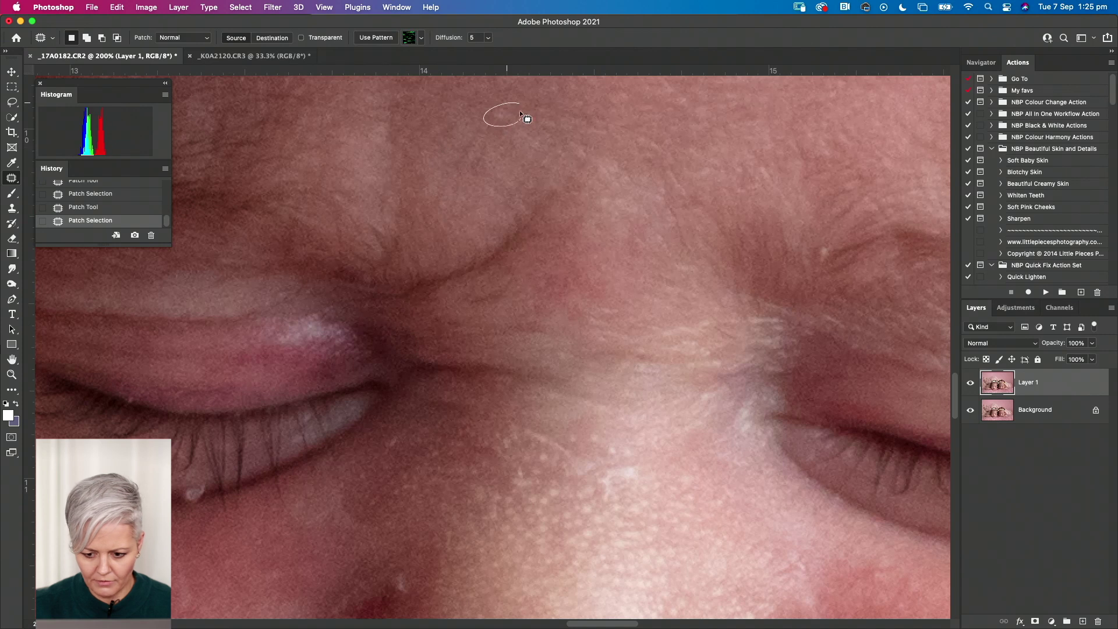
Patch the small pale marks between the inner brows and around the top of the nose
left_click(828, 256)
mouse_move(738, 304)
left_mouse_down()
mouse_move(714, 190)
mouse_move(721, 296)
left_mouse_up()
left_click_drag(719, 306, 692, 317)
left_click_drag(605, 358, 586, 322)
left_click_drag(518, 323, 512, 300)
mouse_move(559, 347)
left_mouse_down()
mouse_move(544, 369)
mouse_move(461, 374)
mouse_move(466, 396)
left_mouse_up()
Patch the pale flake beside the nostril and the mark on the skin below the inner eye corner, and deselect
left_click_drag(847, 511, 793, 358)
left_click_drag(306, 370, 672, 328)
mouse_move(661, 323)
left_mouse_down()
mouse_move(683, 334)
mouse_move(663, 297)
left_mouse_up()
mouse_move(644, 192)
left_mouse_down()
mouse_move(653, 207)
mouse_move(645, 194)
left_mouse_up()
key("super+d")
Patch the round white flake just below the lower lashes with clean skin, and deselect
left_click_drag(517, 172, 662, 237)
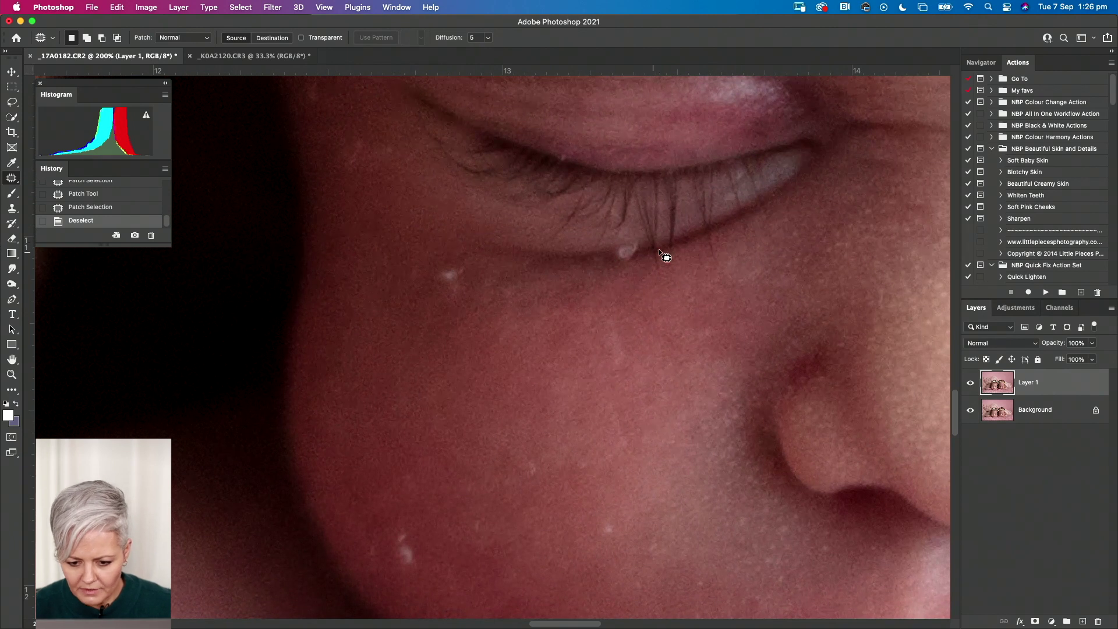
mouse_move(624, 239)
left_mouse_down()
mouse_move(614, 251)
mouse_move(643, 263)
mouse_move(645, 246)
mouse_move(622, 244)
mouse_move(581, 273)
left_mouse_up()
key("super+d")
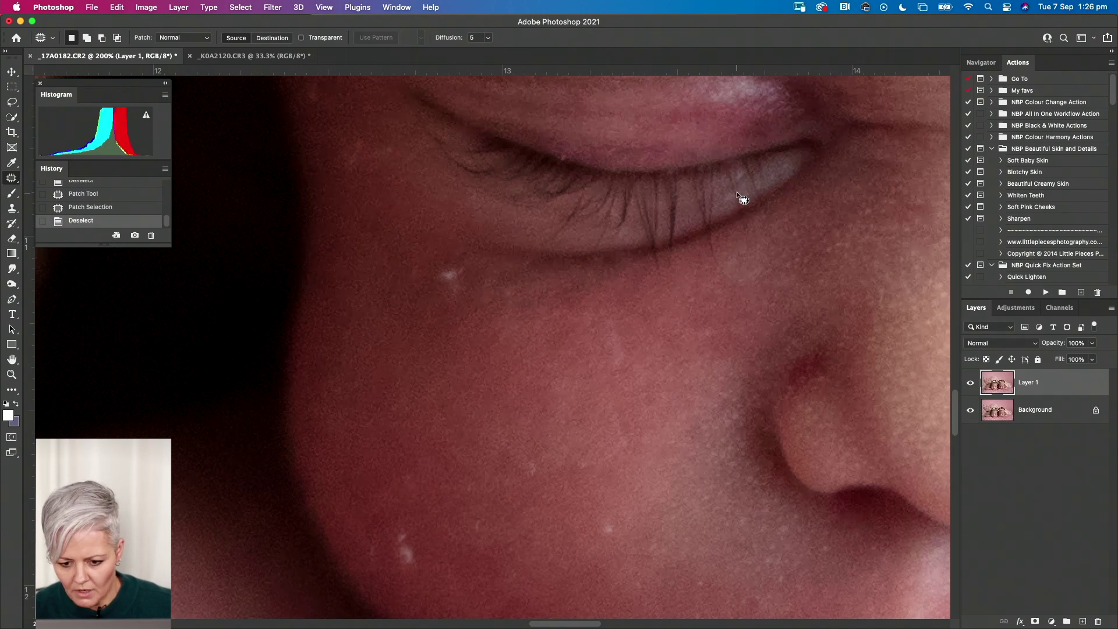
Patch the small marks on the lower eyelid near the inner lashes and along the upper lash line
left_click_drag(739, 199, 737, 204)
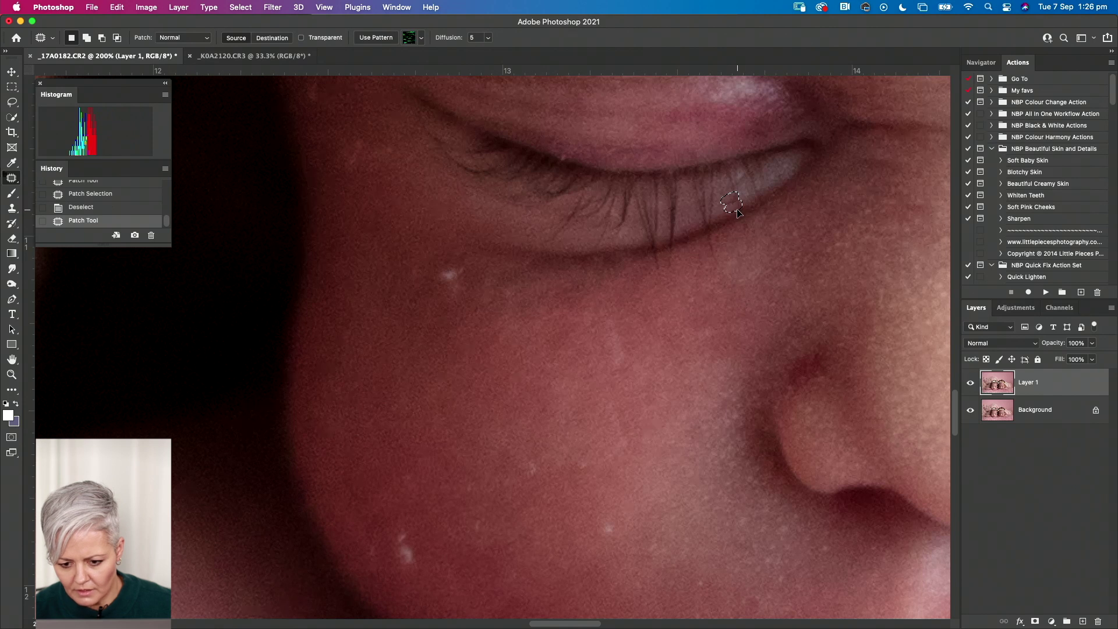
left_click_drag(736, 214, 729, 222)
key("super+d")
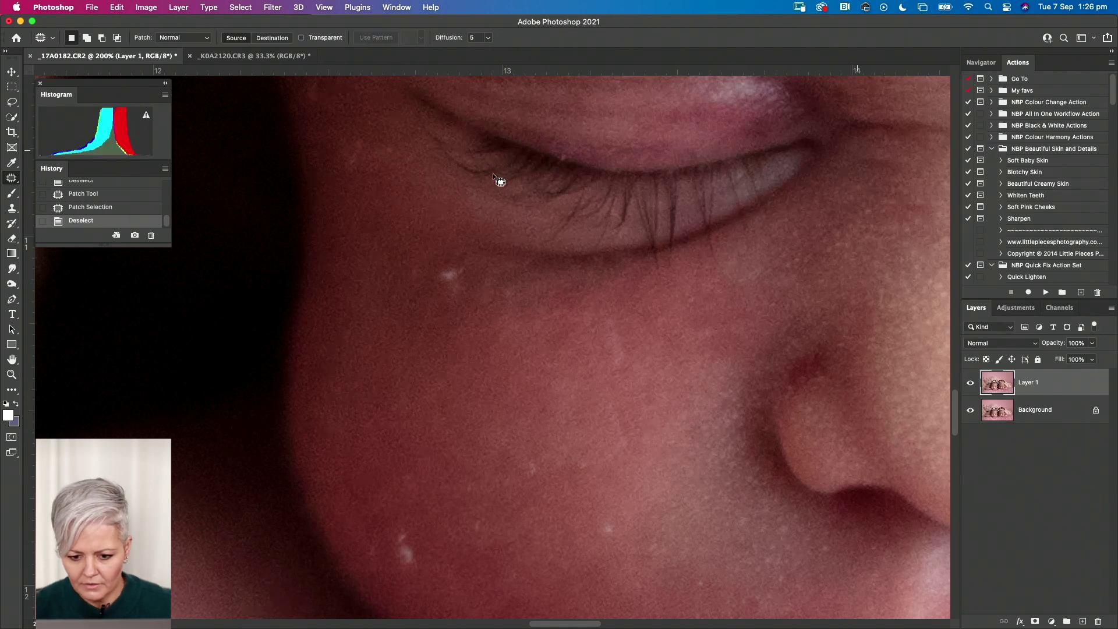
left_click_drag(560, 150, 574, 163)
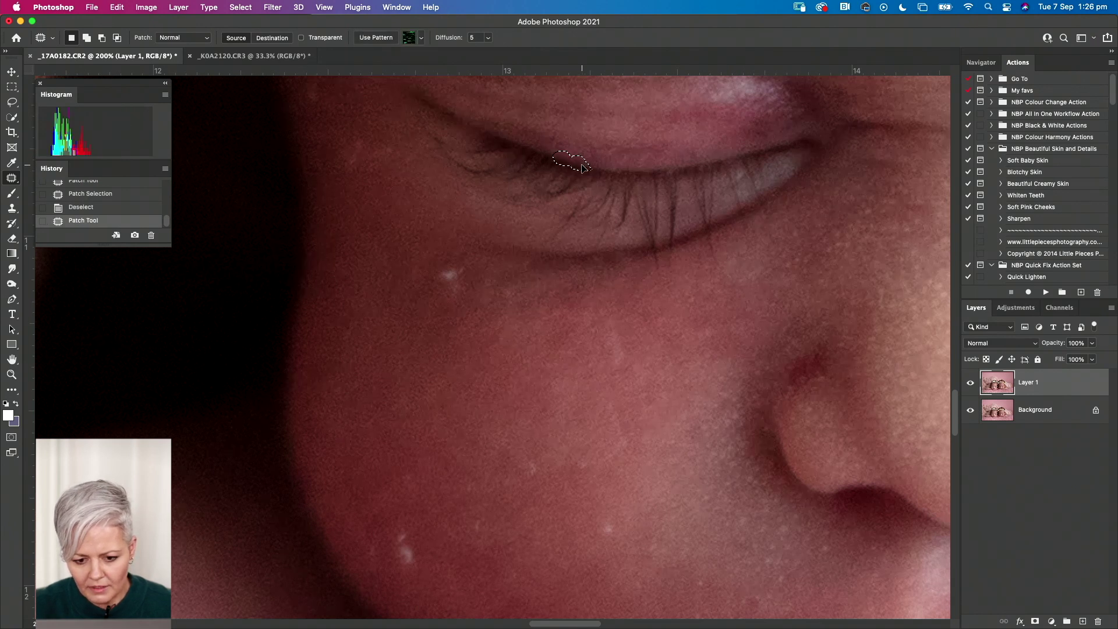
key("super+d")
Patch the white flake on the outer cheek below the eye and the small spot beside the outer eye corner
mouse_move(585, 167)
left_mouse_down()
mouse_move(484, 278)
mouse_move(465, 273)
left_mouse_up()
mouse_move(451, 274)
left_mouse_down()
mouse_move(477, 259)
mouse_move(444, 274)
mouse_move(504, 411)
left_mouse_up()
left_click(466, 265)
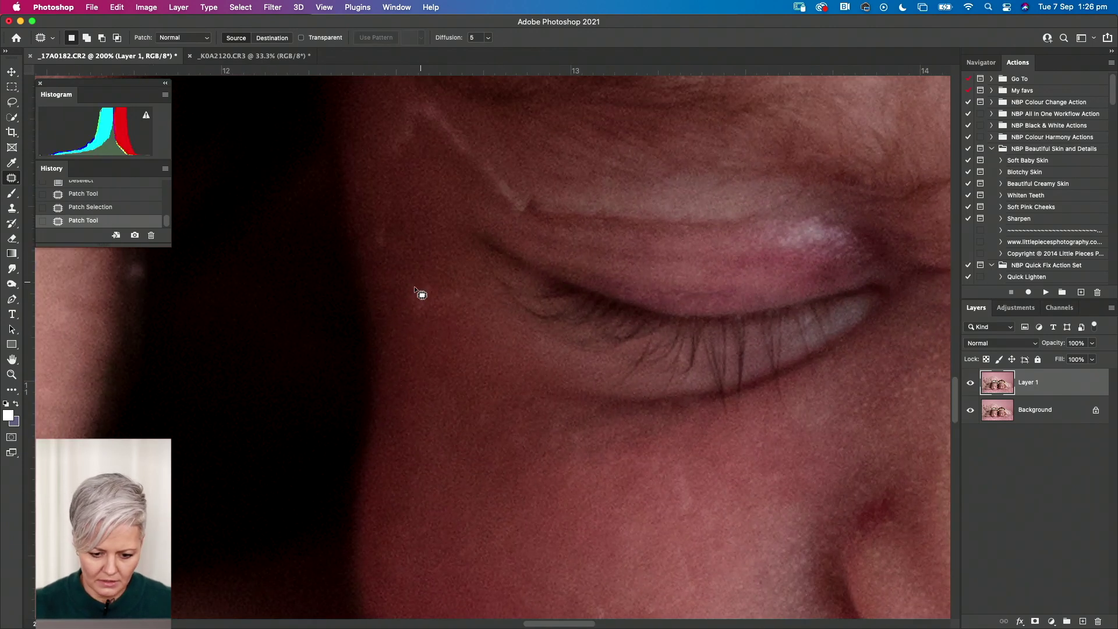
mouse_move(420, 300)
left_mouse_down()
mouse_move(476, 301)
mouse_move(460, 291)
mouse_move(495, 314)
left_mouse_up()
key("super+d")
Patch the lower end of the long pale scratch where it meets the outer eyelid crease
left_click_drag(681, 462, 684, 523)
mouse_move(536, 254)
left_mouse_down()
mouse_move(581, 279)
mouse_move(530, 249)
left_mouse_up()
key("super+d")
mouse_move(527, 258)
left_mouse_down()
mouse_move(575, 264)
mouse_move(504, 255)
mouse_move(512, 235)
mouse_move(495, 239)
mouse_move(512, 261)
mouse_move(495, 247)
left_mouse_up()
key("super+d")
key("super+d")
key("super+d")
Patch the rest of the pale scratch up to its top end at the temple with adjacent skin, and deselect
left_click(477, 228)
left_click_drag(449, 214, 483, 222)
left_click_drag(468, 213, 444, 227)
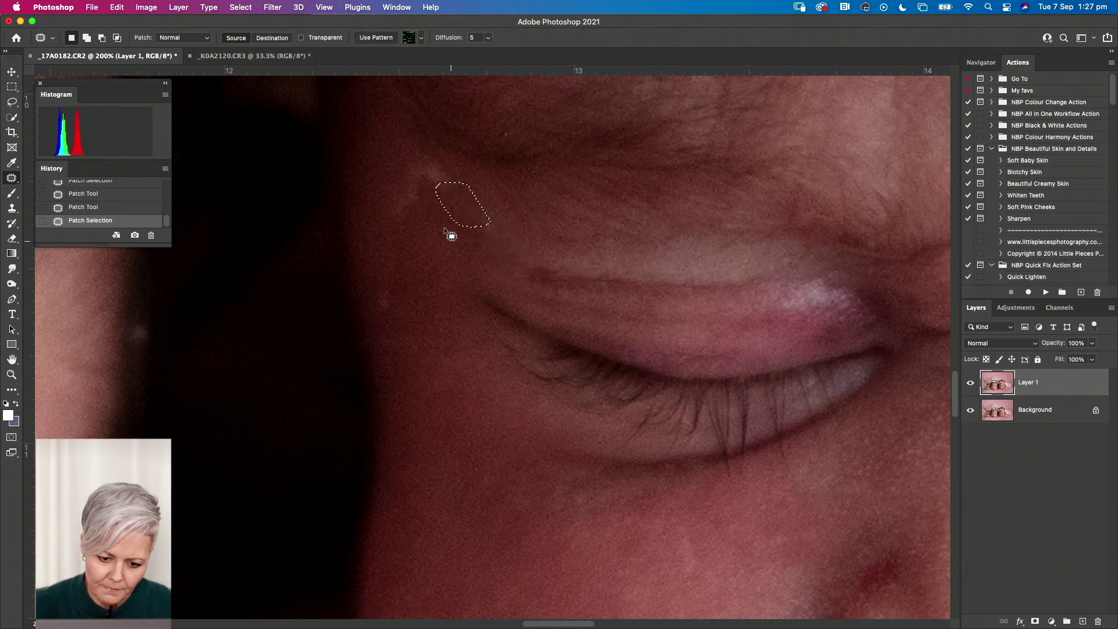
mouse_move(443, 166)
left_mouse_down()
mouse_move(424, 153)
mouse_move(465, 199)
mouse_move(451, 251)
left_mouse_up()
key("super+d")
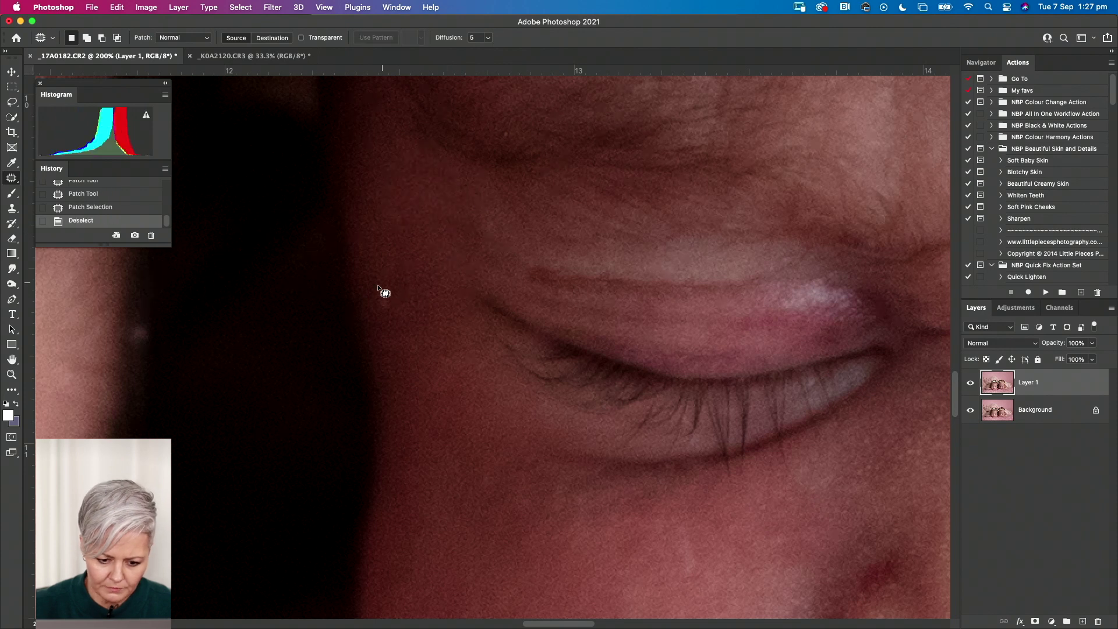
Patch the pale spots on the lower cheek and above the corner of the mouth with clean cheek skin
left_click_drag(479, 392, 362, 93)
left_click_drag(436, 271, 420, 286)
left_click_drag(436, 282, 497, 228)
left_click_drag(373, 297, 330, 263)
left_click_drag(644, 376, 653, 384)
left_click_drag(647, 384, 651, 400)
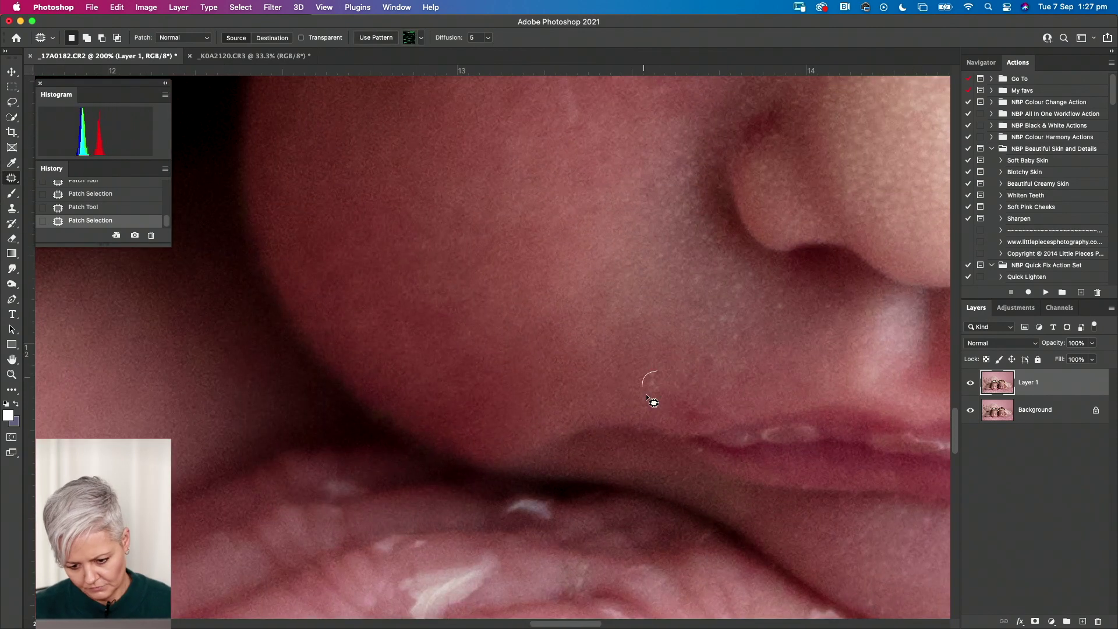
key("super+d")
mouse_move(697, 352)
left_mouse_down()
mouse_move(708, 361)
mouse_move(687, 360)
left_mouse_up()
left_click(651, 361)
Patch the faint pale mark on the upper cheek below the eye
left_click_drag(620, 206, 633, 357)
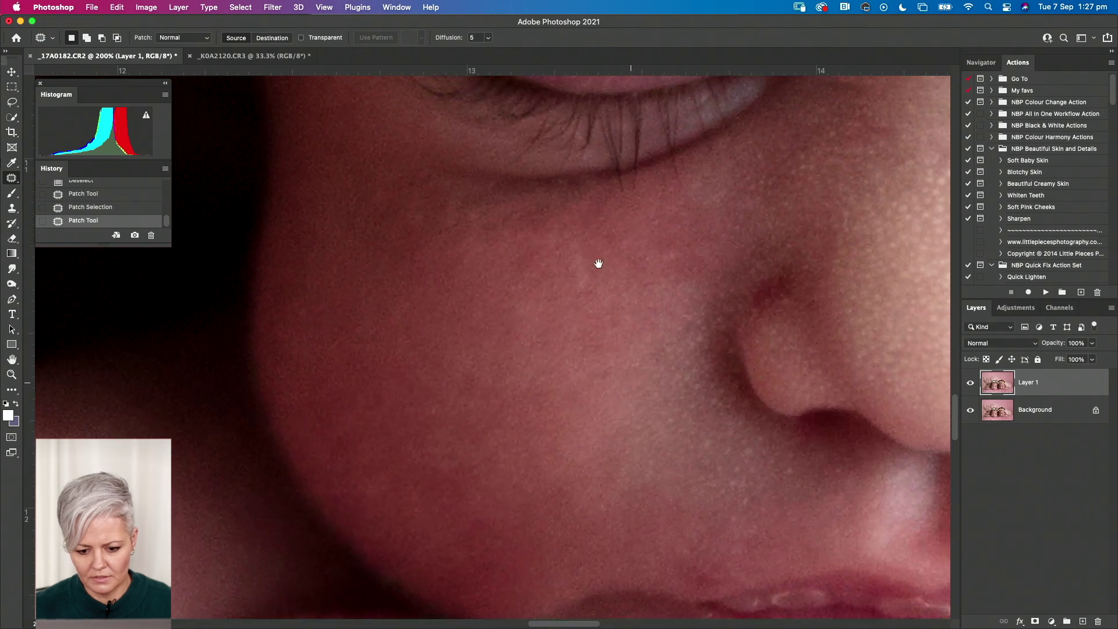
mouse_move(556, 284)
left_mouse_down()
mouse_move(527, 329)
mouse_move(426, 118)
left_mouse_up()
left_click(516, 349)
Patch the white flake on the finger under the chin and the pale flake on the rearmost finger
scroll(507, 262, "down", 10)
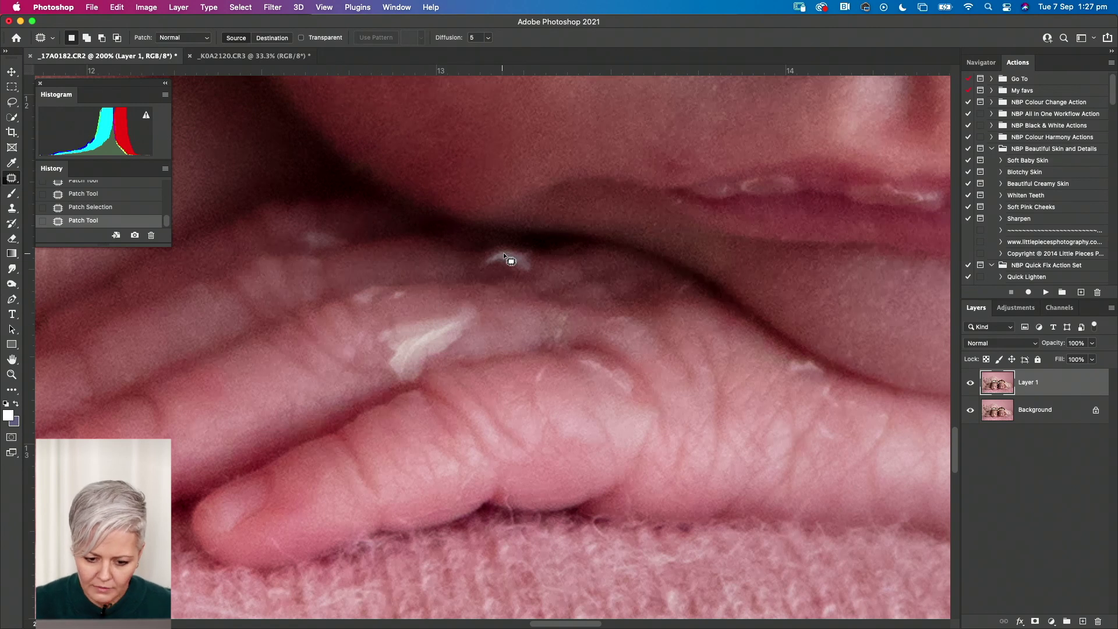
left_click_drag(542, 252, 439, 269)
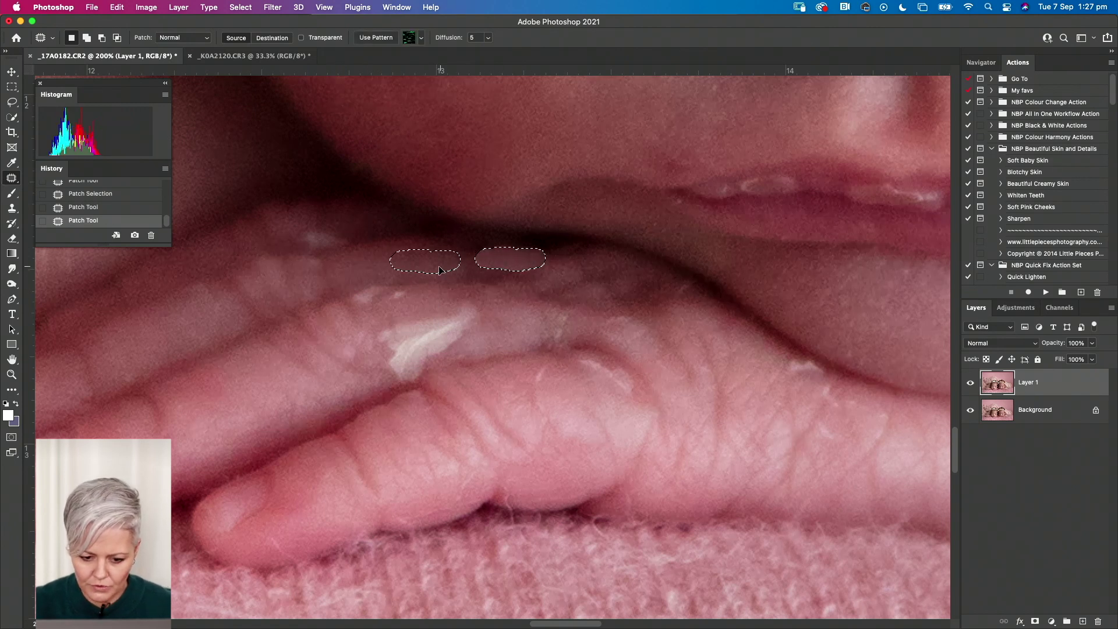
key("super+d")
mouse_move(331, 246)
left_mouse_down()
mouse_move(340, 225)
mouse_move(414, 243)
left_mouse_up()
key("super+d")
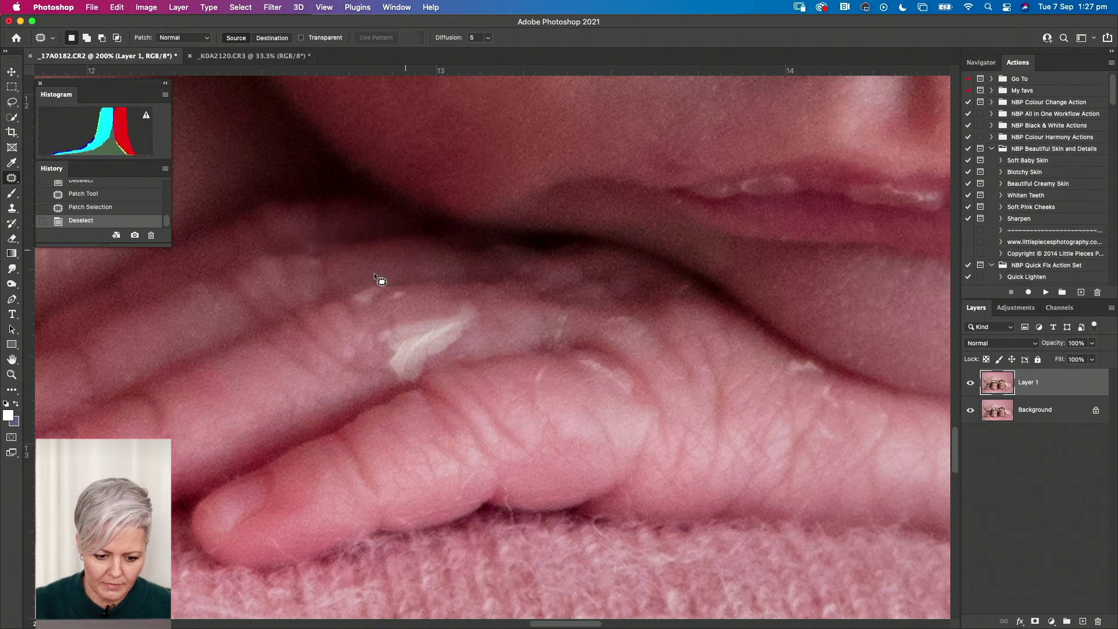
left_click_drag(305, 239, 315, 245)
Patch the small pale flakes above the large white flake on the middle finger with skin from the same finger
left_click_drag(404, 291, 408, 295)
mouse_move(402, 294)
left_mouse_down()
mouse_move(434, 291)
mouse_move(373, 293)
mouse_move(350, 350)
mouse_move(352, 326)
left_mouse_up()
key("super+d")
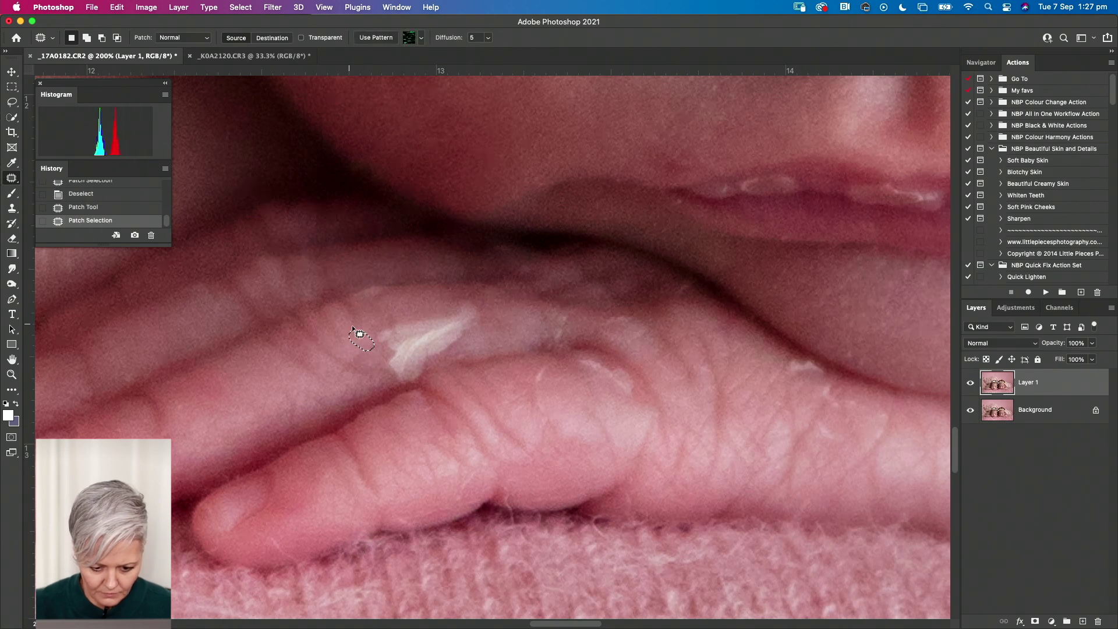
key("super+d")
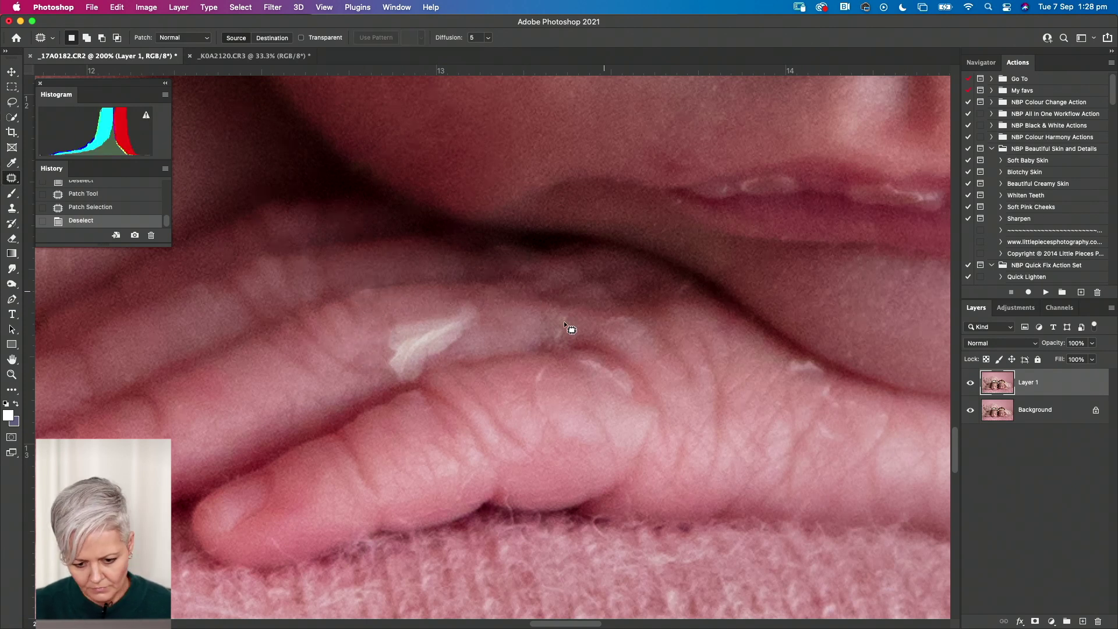
Patch the small flakes near the knuckles beside the large white flake with nearby finger skin, and deselect
mouse_move(545, 320)
left_mouse_down()
mouse_move(554, 325)
mouse_move(561, 309)
left_mouse_up()
key("super+d")
left_click_drag(549, 316, 535, 338)
left_click_drag(533, 337, 539, 376)
key("super+d")
Patch the small area of skin just below the large white flake, between the two front fingers, and deselect
left_click_drag(475, 352, 473, 354)
left_click_drag(463, 355, 490, 352)
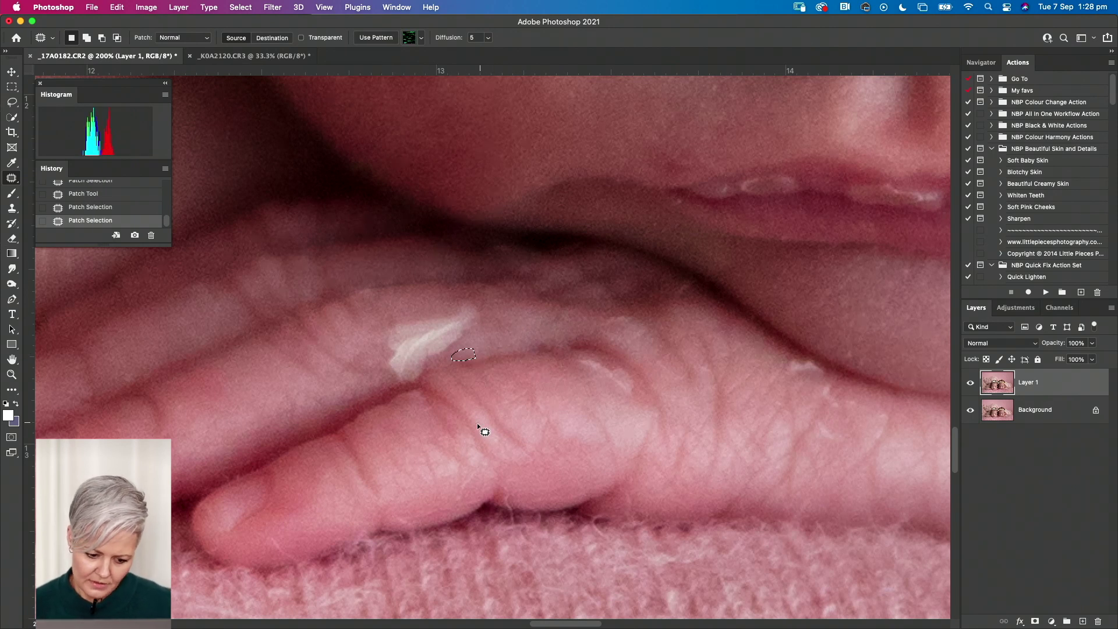
key("super+d")
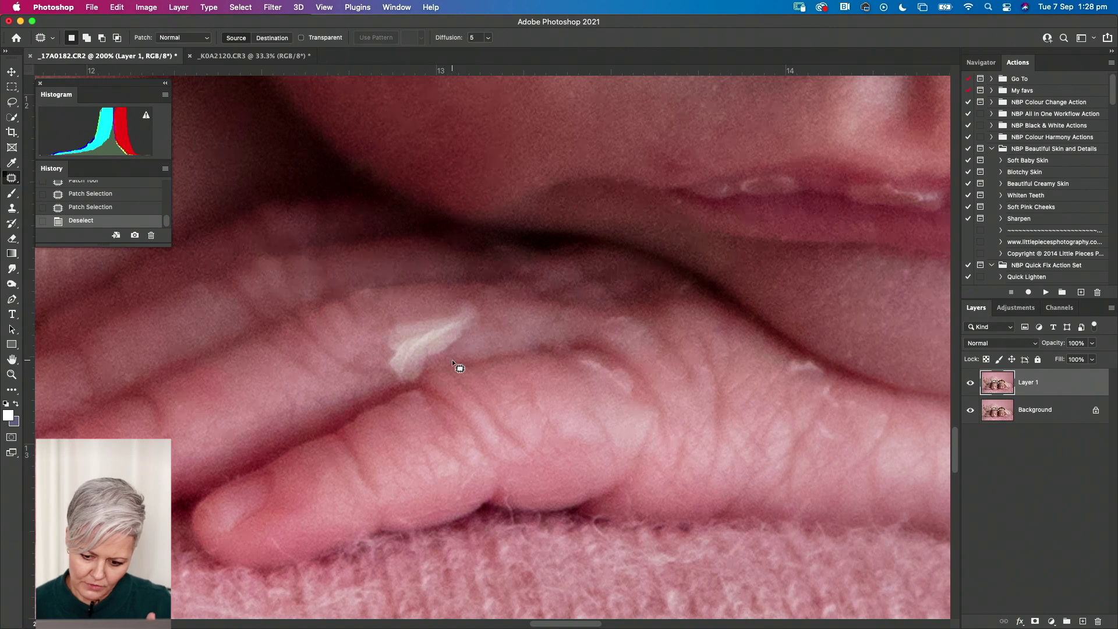
Patch the thin pale flake on the knuckle of the front finger and the small mark beside it with adjacent skin
mouse_move(595, 355)
left_mouse_down()
mouse_move(581, 372)
mouse_move(633, 395)
mouse_move(598, 357)
mouse_move(639, 401)
mouse_move(630, 382)
mouse_move(589, 398)
left_mouse_up()
key("super+d")
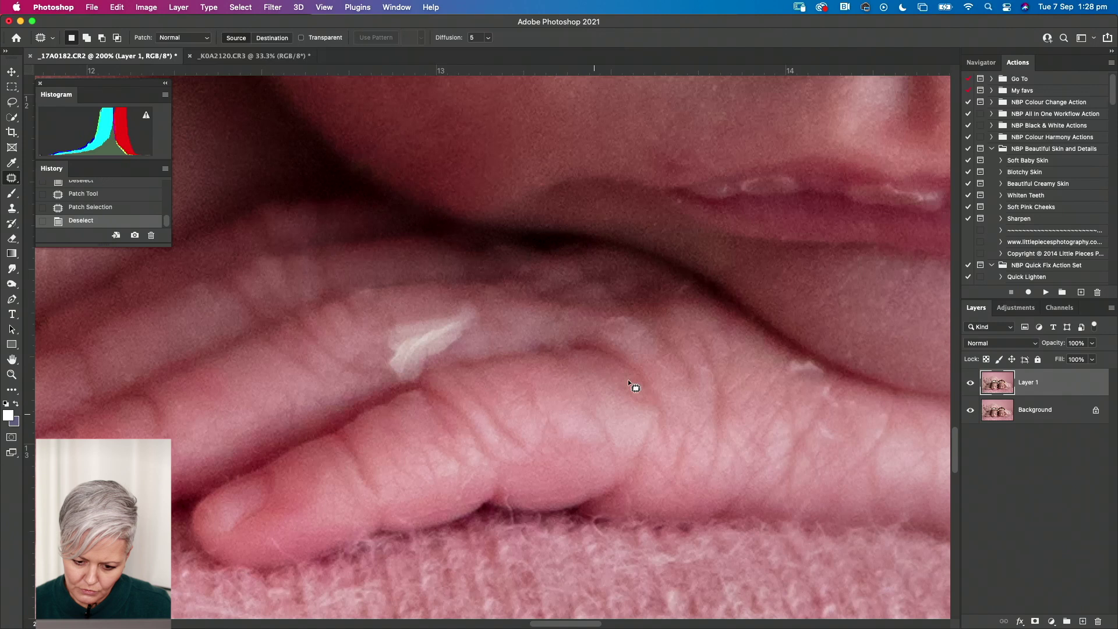
mouse_move(538, 345)
left_mouse_down()
mouse_move(561, 349)
mouse_move(536, 357)
mouse_move(551, 362)
left_mouse_up()
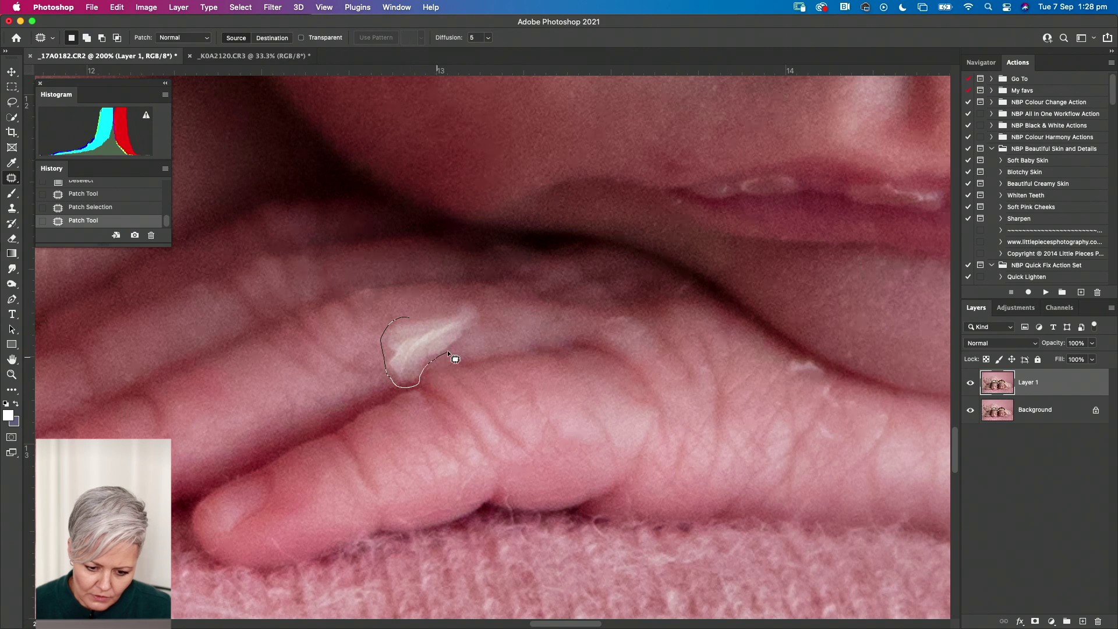
Patch the large white flake on the middle finger with clean skin from the same finger, and smooth out its remaining traces
left_click_drag(448, 351, 466, 339)
mouse_move(473, 299)
left_mouse_down()
mouse_move(243, 397)
mouse_move(255, 415)
left_mouse_up()
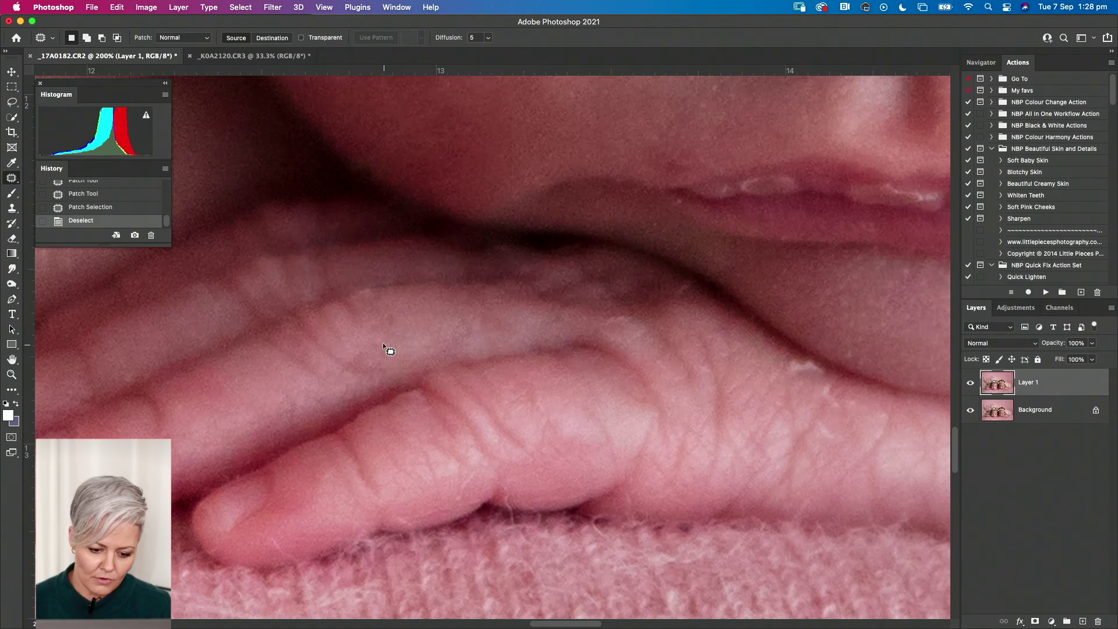
left_click_drag(391, 334, 381, 338)
mouse_move(389, 345)
left_mouse_down()
mouse_move(420, 343)
mouse_move(389, 334)
mouse_move(486, 328)
mouse_move(440, 351)
left_mouse_up()
left_click(419, 343)
left_click(439, 352)
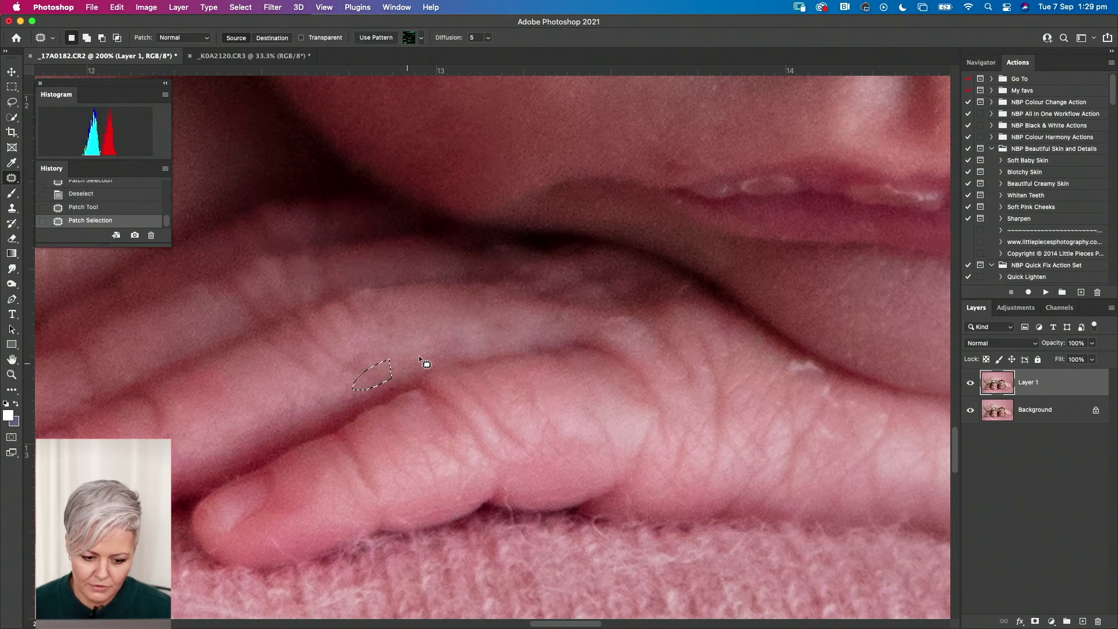
Patch the small marks along the middle finger, the front finger's lower edge and the pale flake beside the knuckles
mouse_move(517, 332)
left_mouse_down()
mouse_move(504, 333)
mouse_move(585, 321)
mouse_move(541, 330)
left_mouse_up()
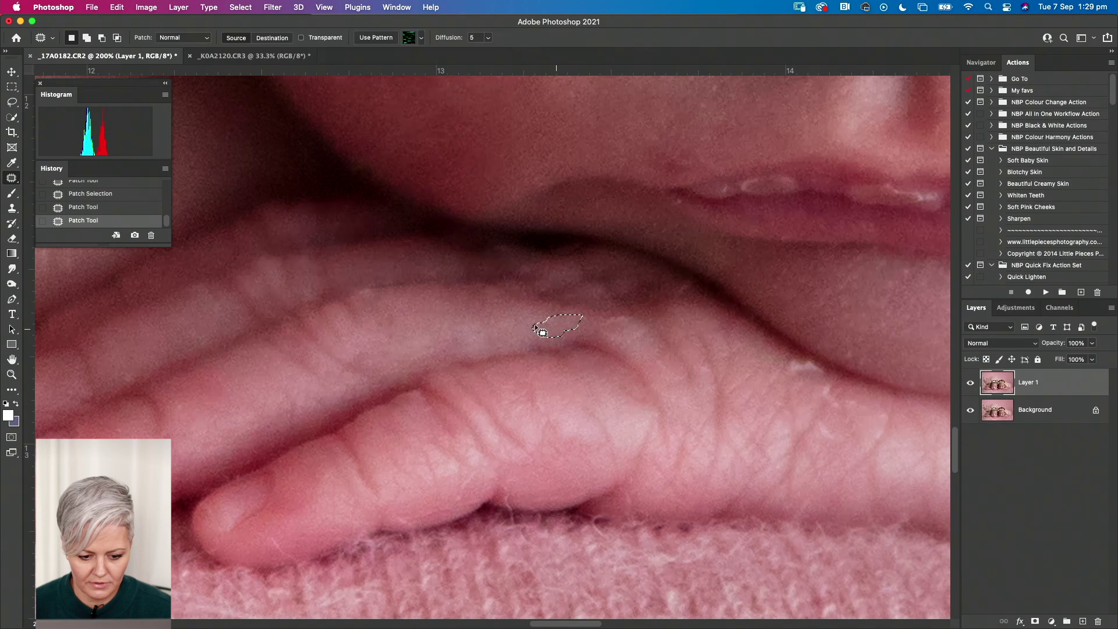
key("super+d")
left_click_drag(368, 288, 401, 294)
key("super+d")
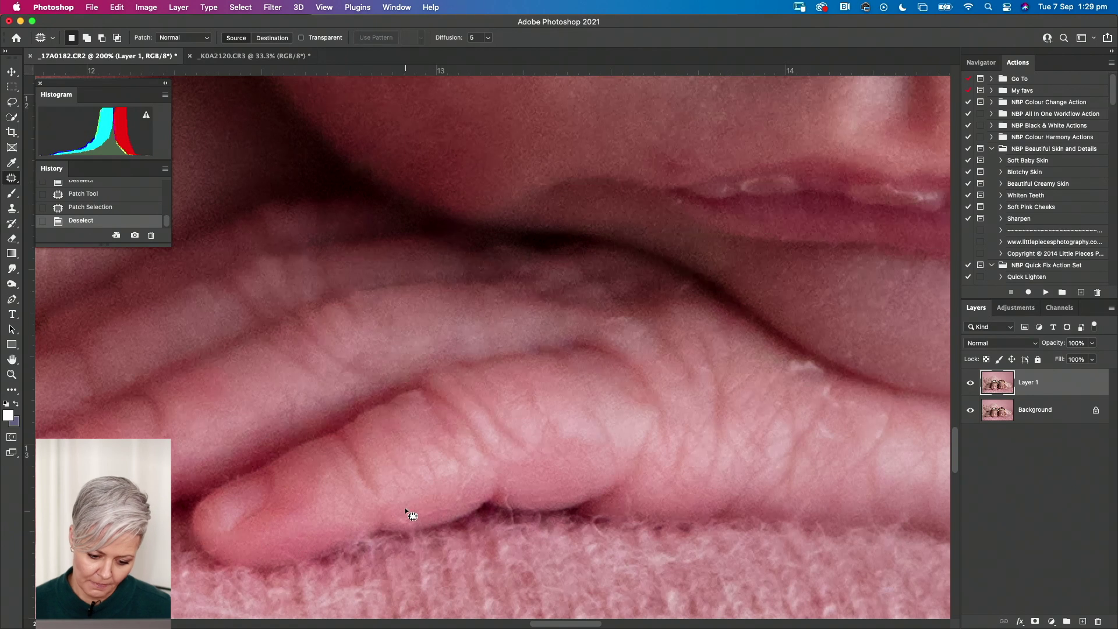
left_click_drag(419, 506, 474, 500)
mouse_move(618, 330)
left_mouse_down()
mouse_move(636, 344)
mouse_move(655, 332)
left_mouse_up()
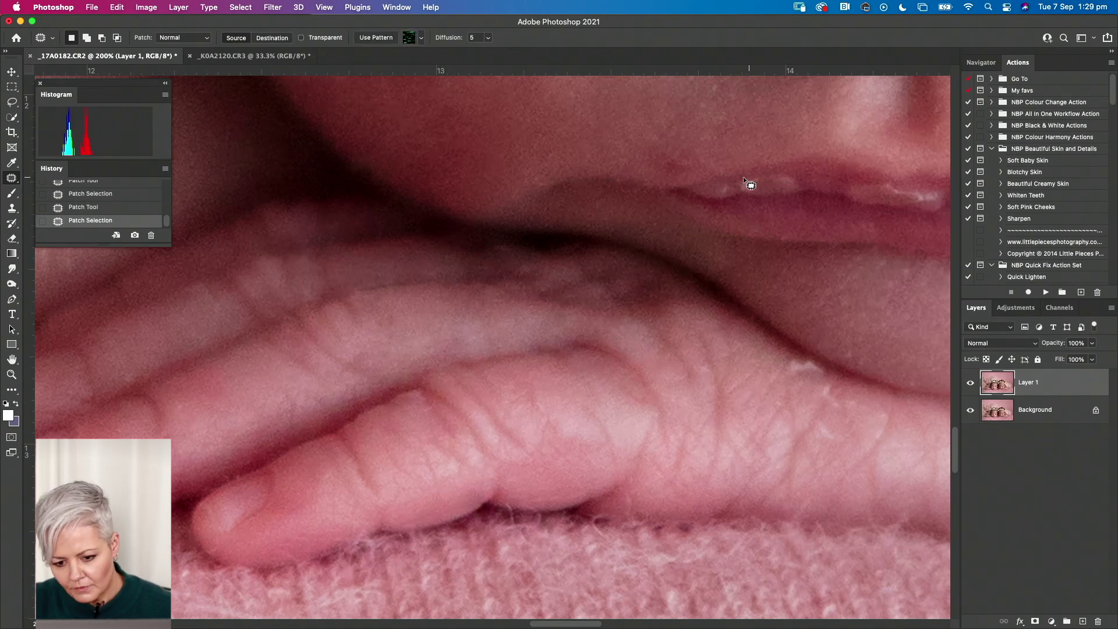
Patch the white flakes on the baby's upper lip with nearby lip skin, deselecting after each patch
left_click_drag(743, 176, 751, 184)
left_click_drag(751, 184, 812, 183)
key("super+d")
key("super+d")
left_click_drag(908, 178, 939, 191)
key("super+d")
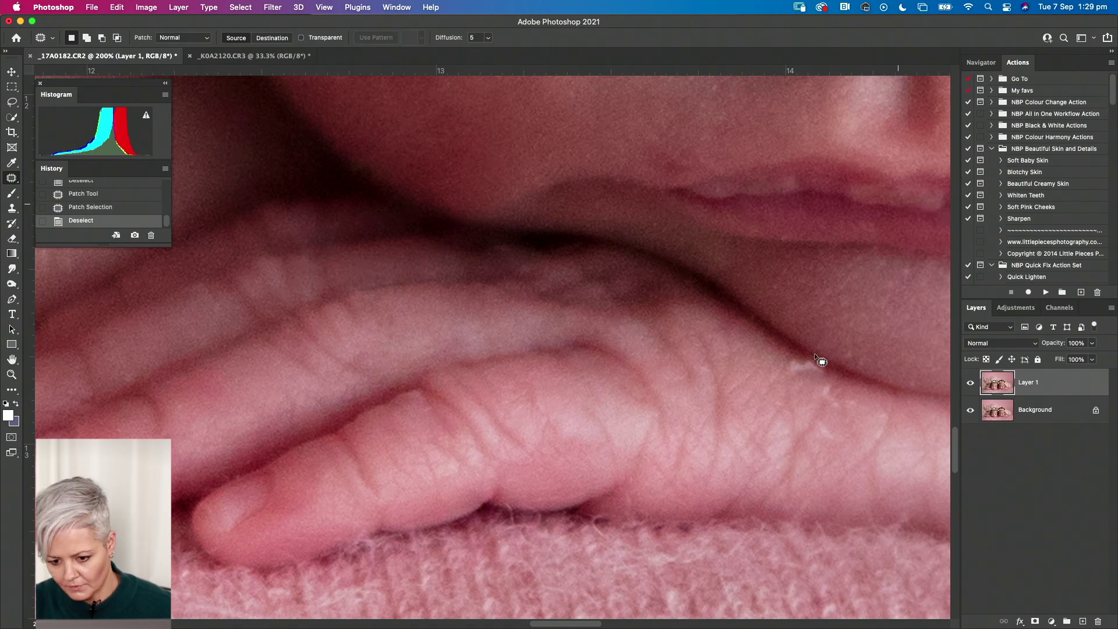
Patch the white flakes on the back of the hand below the chin with neighbouring hand skin
left_click_drag(814, 353, 768, 350)
key("super+d")
left_click_drag(920, 337, 574, 230)
left_click_drag(606, 323, 624, 358)
left_click_drag(623, 353, 735, 368)
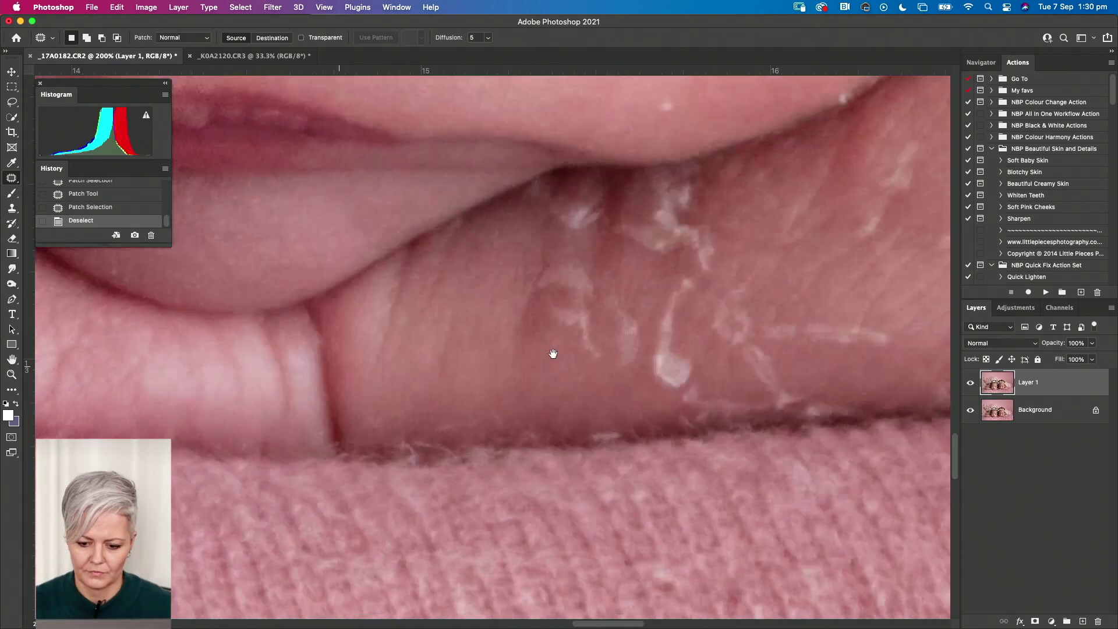
Patch the branching flake nearest the hand on the wrist and the faint curved flake above it, then deselect
left_click_drag(552, 354, 540, 350)
left_click_drag(771, 283, 605, 396)
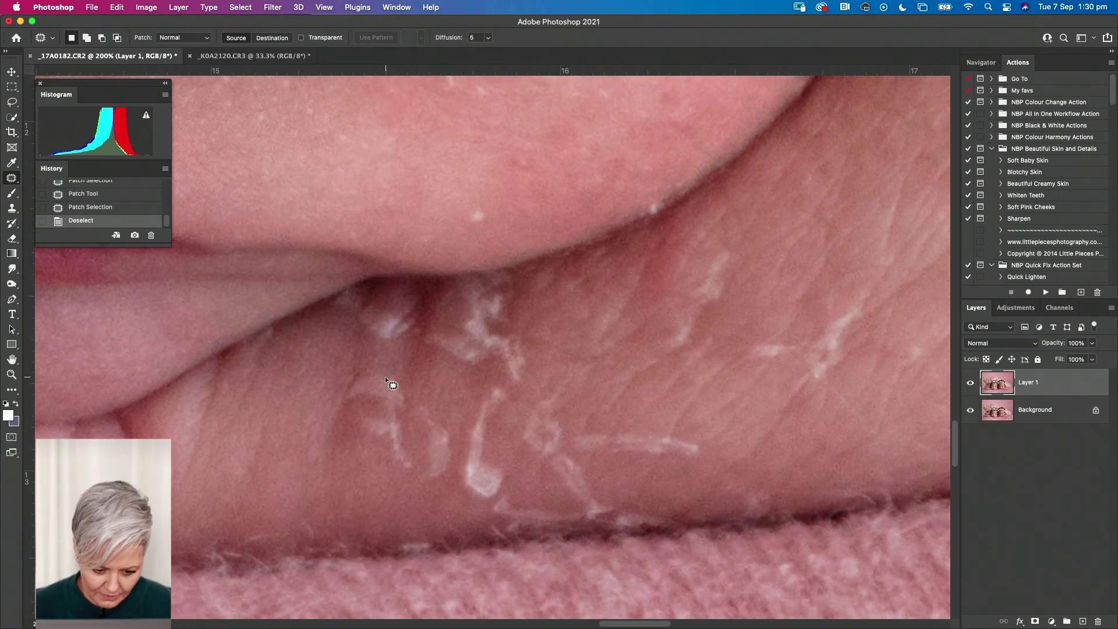
mouse_move(403, 418)
left_mouse_down()
mouse_move(364, 434)
mouse_move(425, 462)
mouse_move(401, 415)
left_mouse_up()
left_click_drag(397, 467, 364, 504)
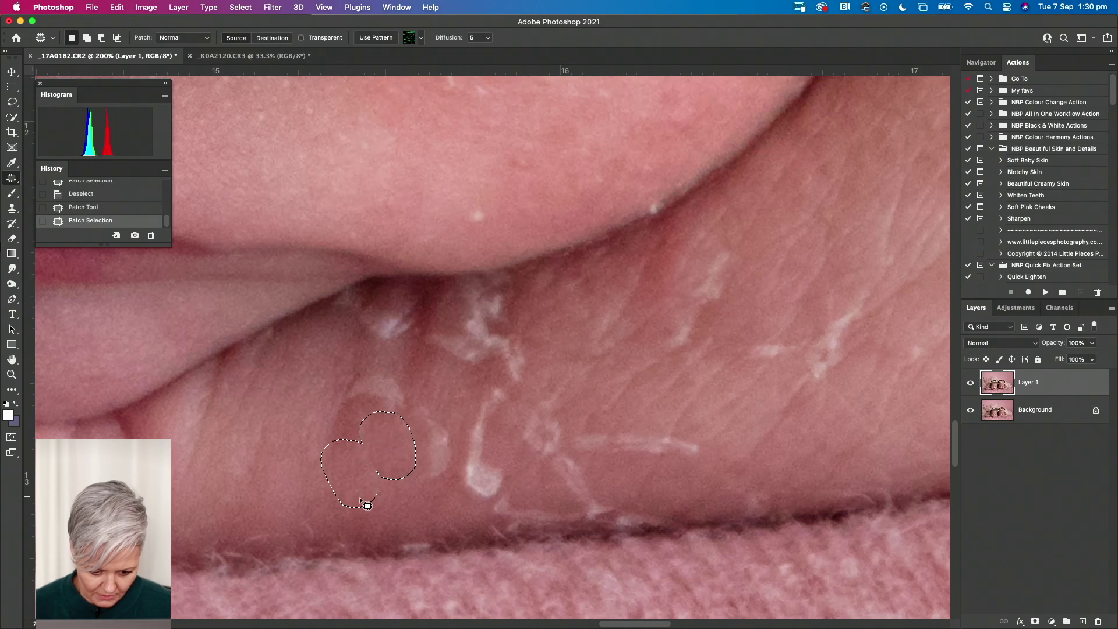
key("super+d")
mouse_move(345, 394)
left_mouse_down()
mouse_move(394, 414)
mouse_move(404, 387)
mouse_move(380, 370)
mouse_move(315, 404)
left_mouse_up()
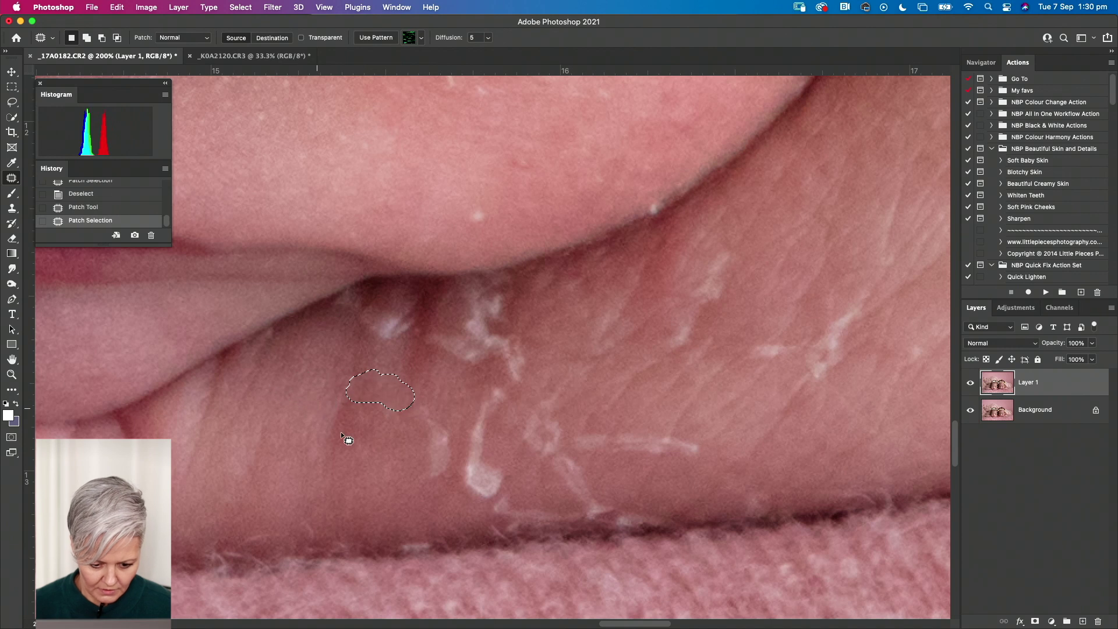
key("super+d")
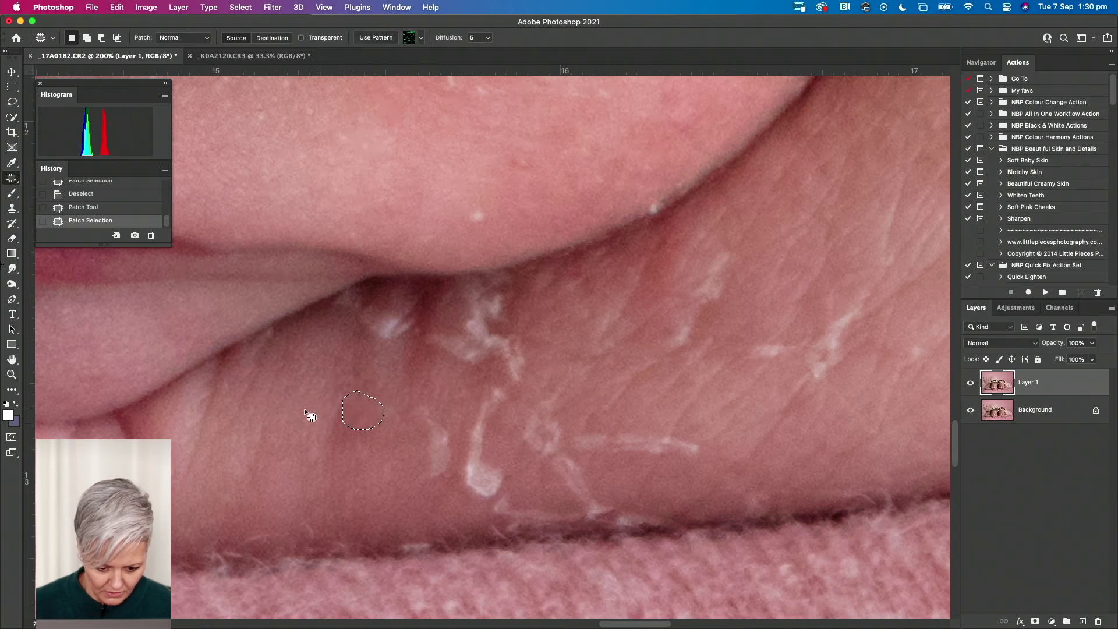
Patch the remaining pale spot on the wrist and the faint flake in the crease under the face, and deselect
left_click_drag(395, 399, 394, 400)
left_click_drag(391, 409, 358, 412)
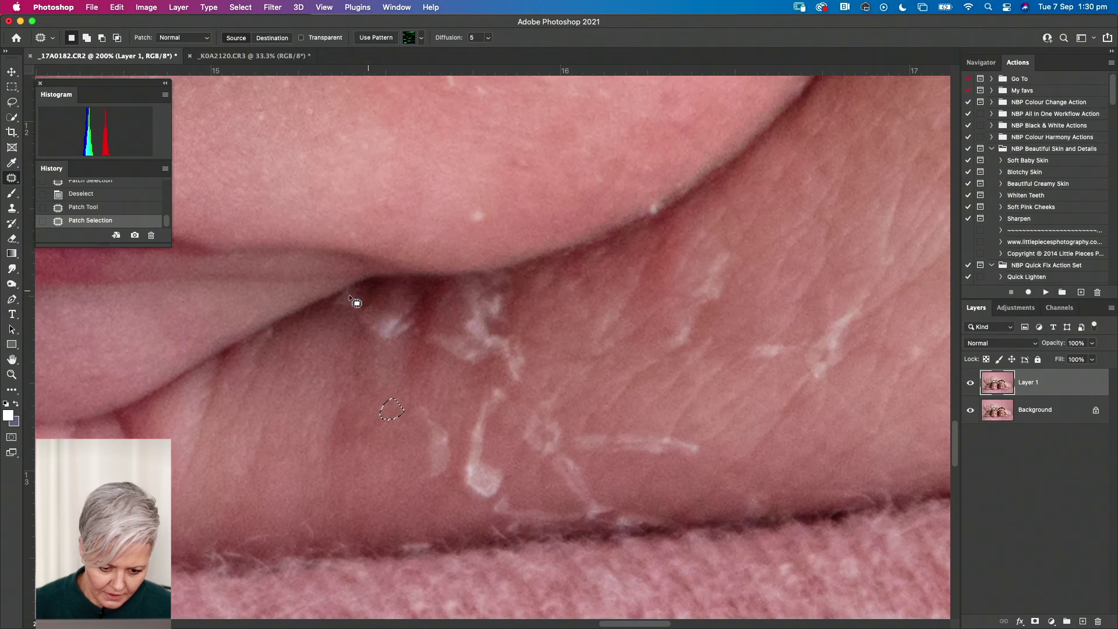
mouse_move(344, 280)
left_mouse_down()
mouse_move(349, 304)
mouse_move(318, 295)
mouse_move(306, 319)
mouse_move(323, 326)
mouse_move(268, 323)
mouse_move(290, 321)
left_mouse_up()
key("super+d")
key("super+d")
Patch the small white spots on the cheek above the wrist and the flake on the cheek's lower edge
left_click_drag(502, 223, 489, 205)
left_click_drag(484, 215, 521, 213)
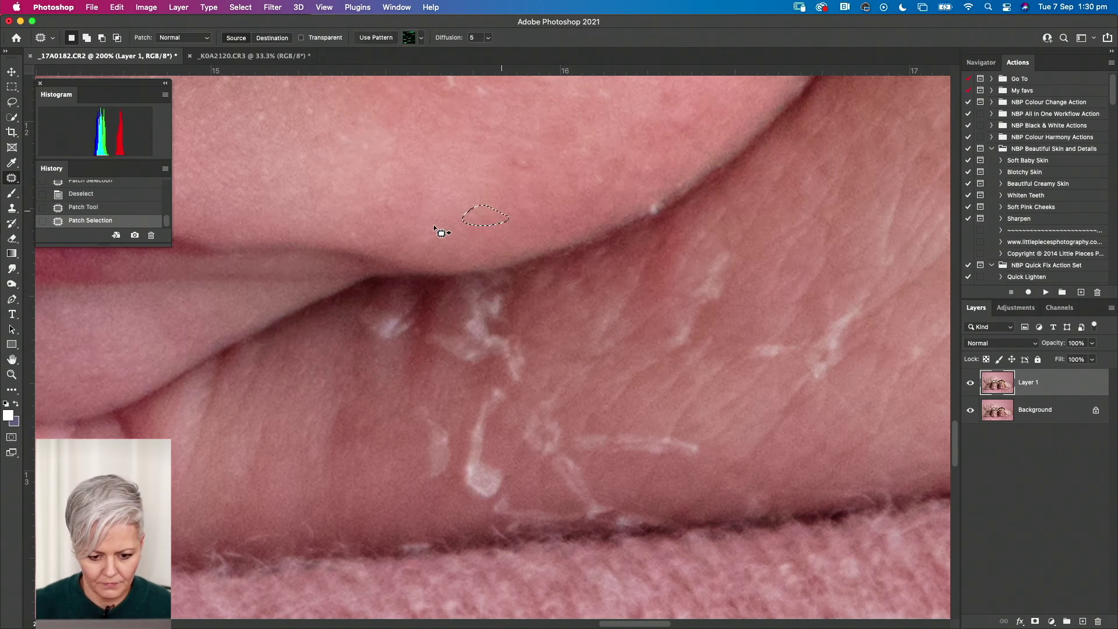
left_click_drag(439, 230, 443, 231)
left_click_drag(437, 238, 470, 239)
key("super+d")
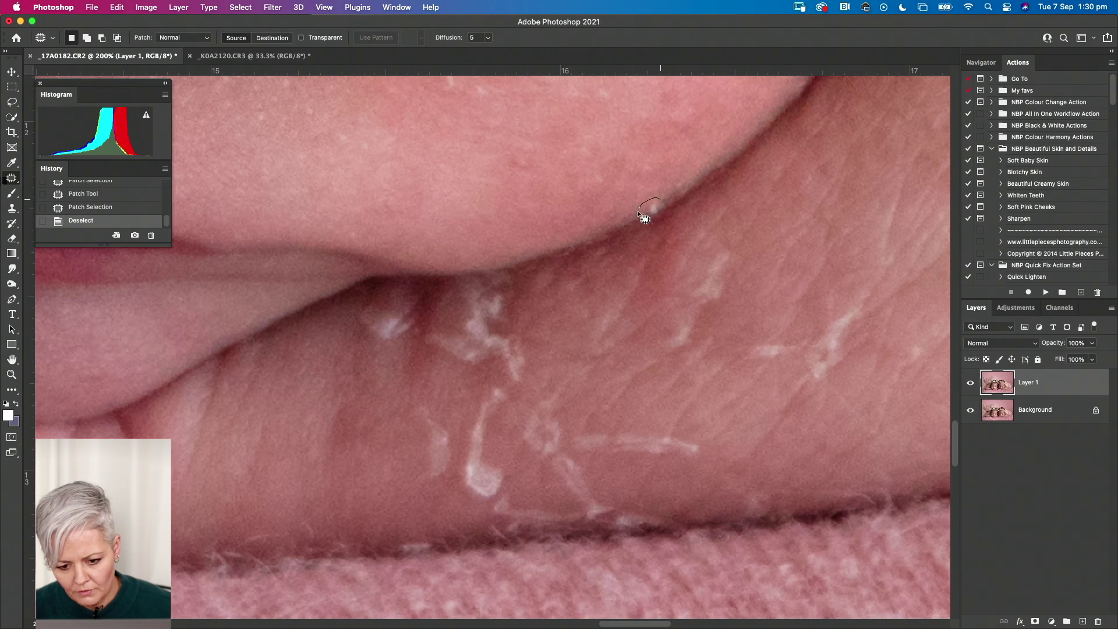
mouse_move(645, 218)
left_mouse_down()
mouse_move(669, 215)
mouse_move(615, 225)
mouse_move(637, 232)
left_mouse_up()
key("super+d")
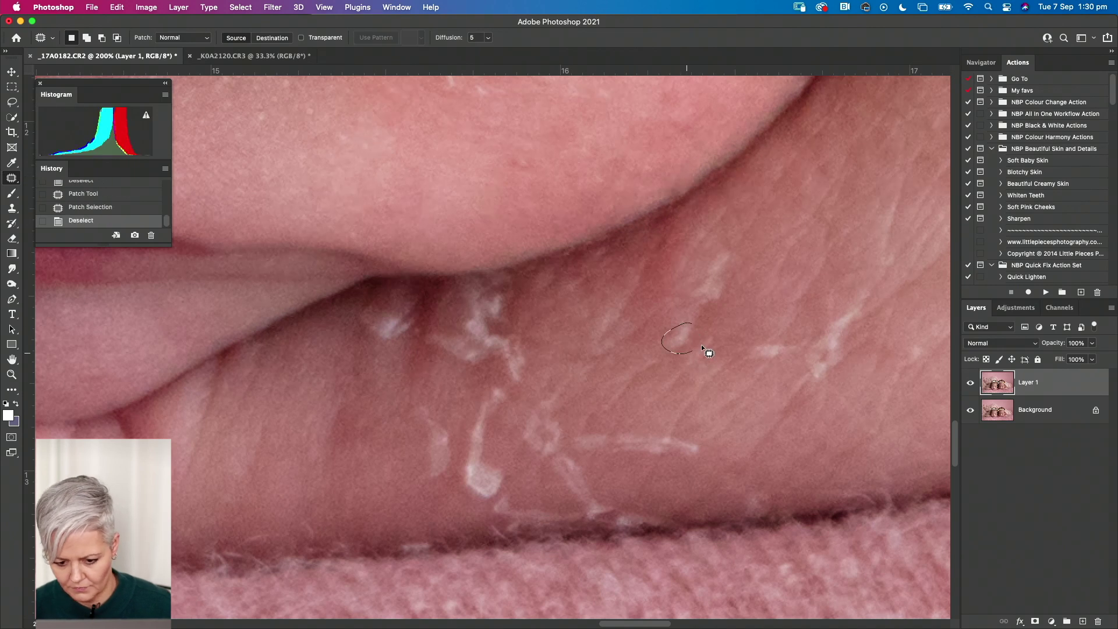
Patch the small faint flake on the forearm and the pale flakes where the wrist meets the blanket
left_click_drag(702, 349, 678, 260)
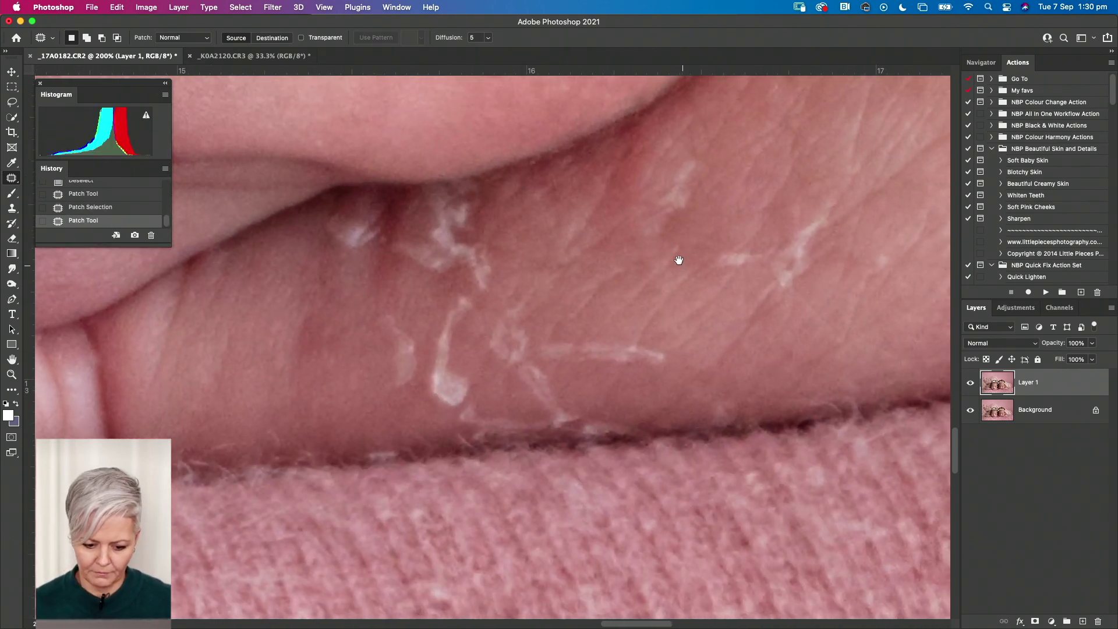
mouse_move(386, 445)
left_mouse_down()
mouse_move(412, 453)
mouse_move(329, 447)
mouse_move(355, 489)
left_mouse_up()
left_click(355, 489)
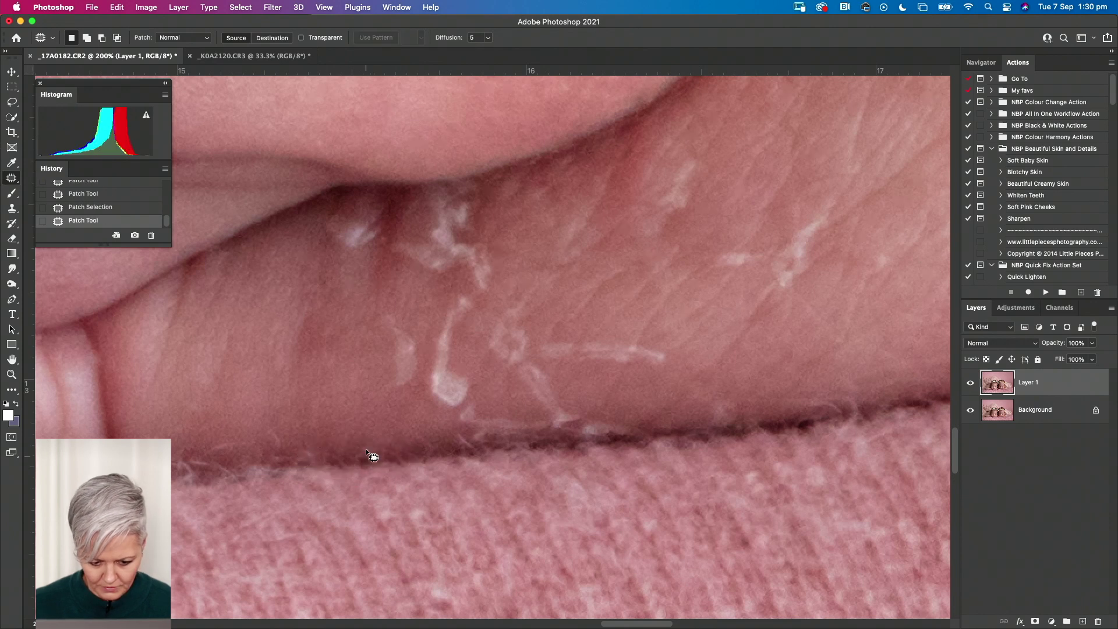
left_click_drag(387, 448, 384, 447)
left_click_drag(381, 450, 403, 406)
left_click(403, 406)
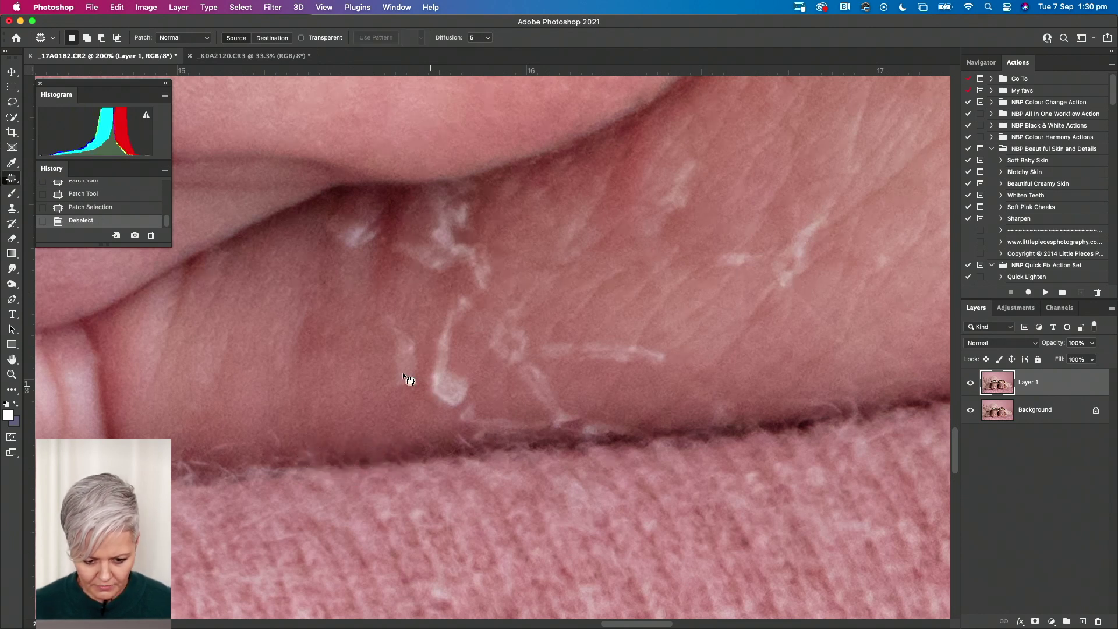
Patch the pale flake beside the long hooked flake, plus the horizontal and diagonal flake lines on the wrist
mouse_move(425, 337)
left_mouse_down()
mouse_move(382, 366)
mouse_move(425, 385)
mouse_move(339, 403)
left_mouse_up()
left_click(636, 321)
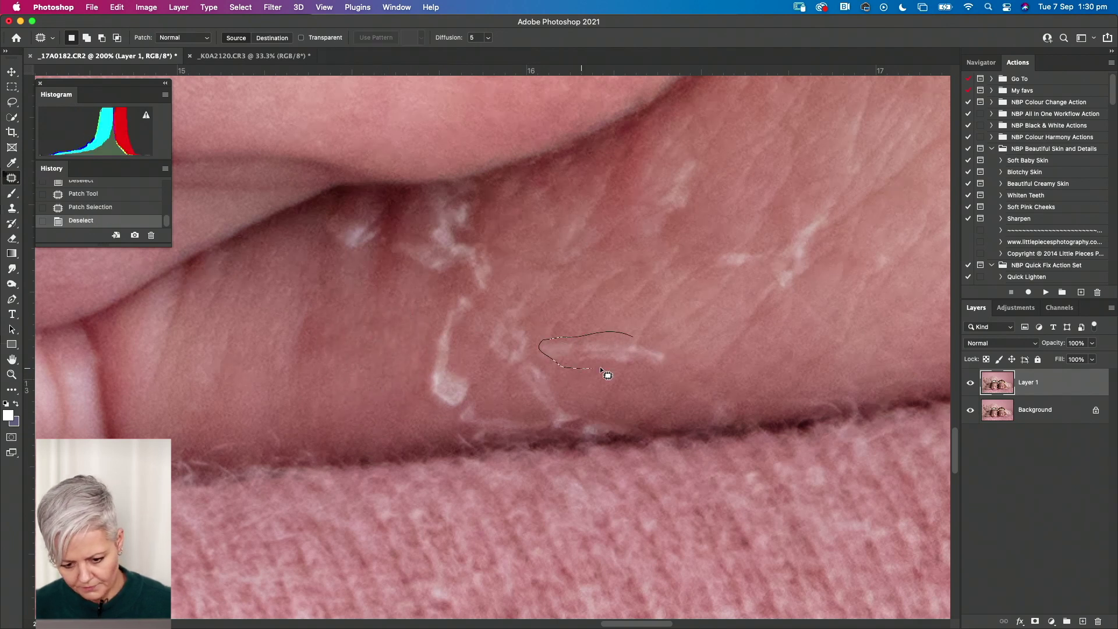
mouse_move(600, 366)
left_mouse_down()
mouse_move(726, 337)
mouse_move(794, 349)
mouse_move(794, 340)
left_mouse_up()
left_click(855, 233)
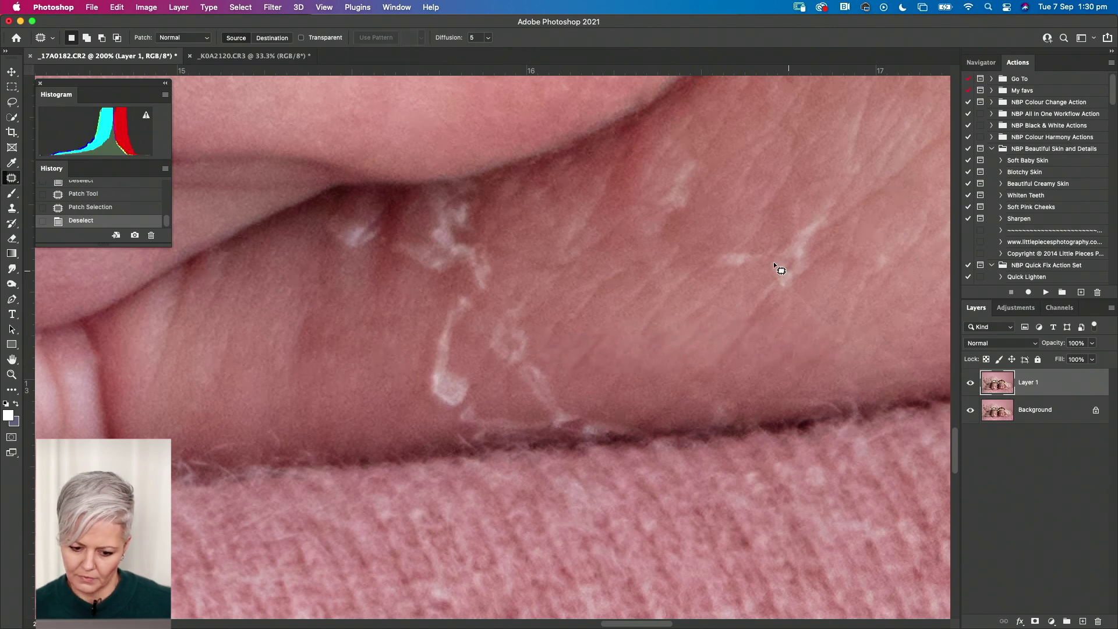
mouse_move(517, 365)
left_mouse_down()
mouse_move(521, 389)
mouse_move(557, 429)
mouse_move(586, 411)
mouse_move(554, 375)
mouse_move(610, 396)
mouse_move(640, 393)
left_mouse_up()
key("super+d")
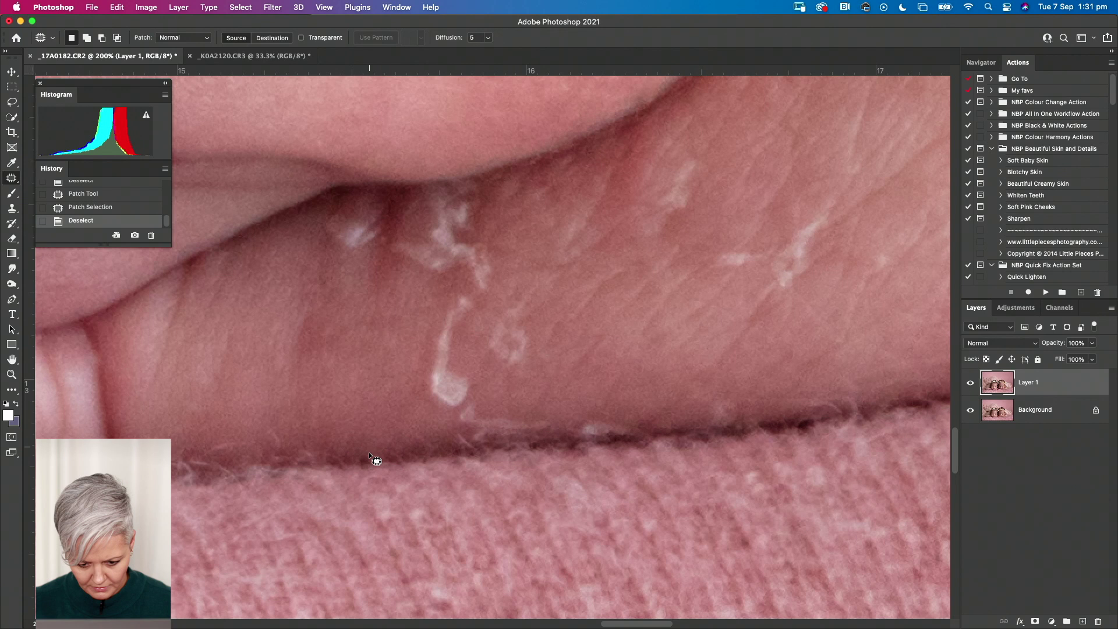
Patch the flakes along the forearm's lower edge above the blanket with clean skin from the same edge, deselecting after each
mouse_move(739, 420)
left_mouse_down()
mouse_move(734, 407)
mouse_move(788, 409)
left_mouse_up()
key("super+d")
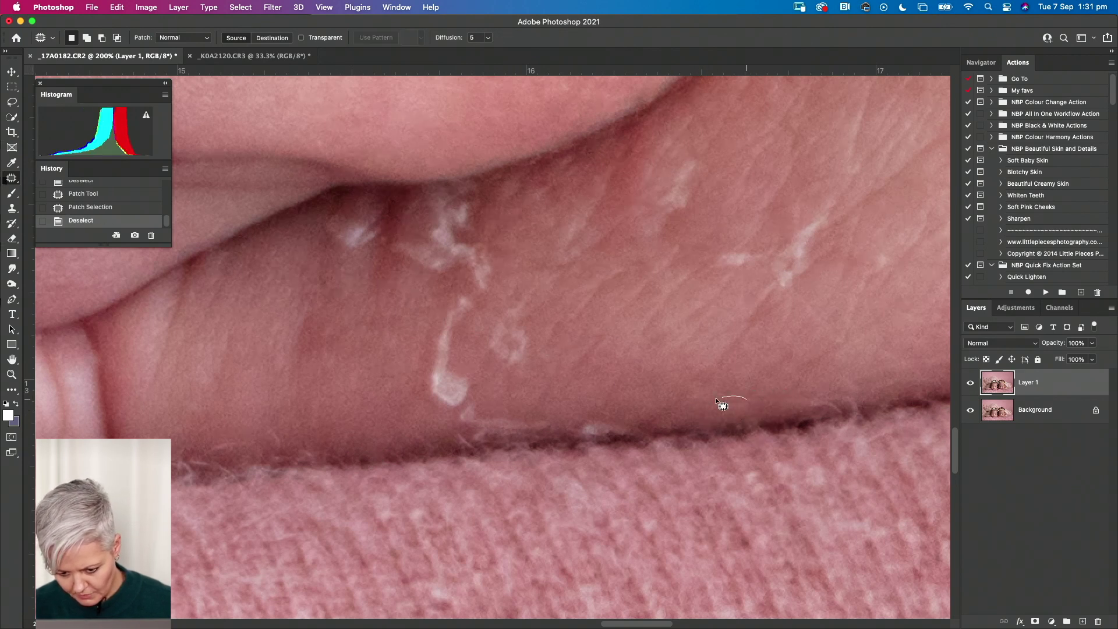
mouse_move(571, 441)
left_mouse_down()
mouse_move(646, 422)
mouse_move(605, 411)
mouse_move(713, 431)
left_mouse_up()
key("ctrl+d")
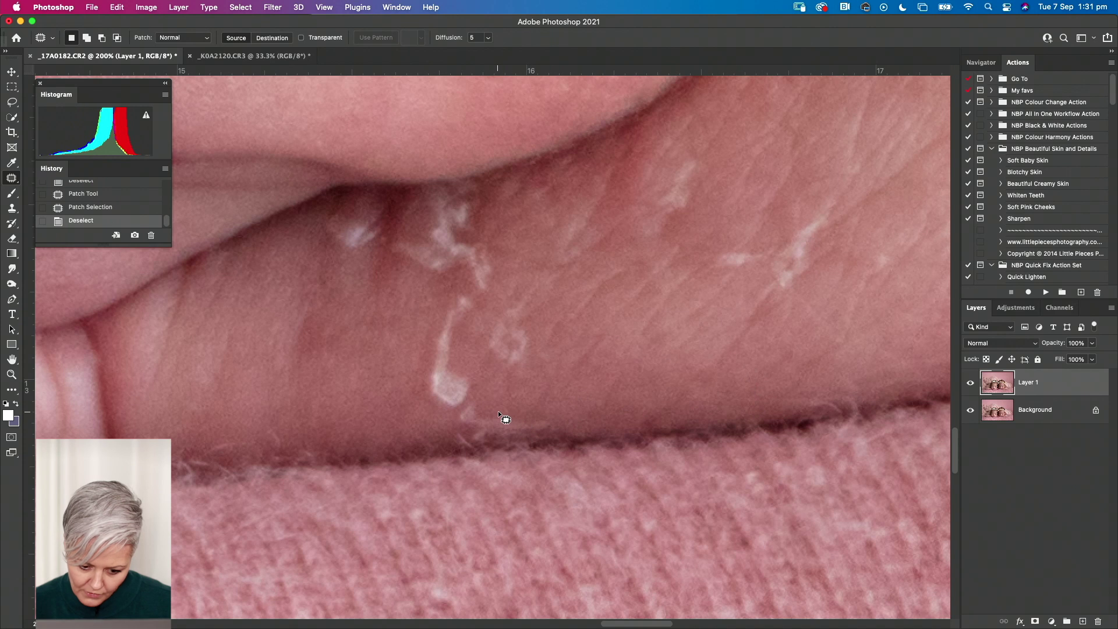
mouse_move(486, 406)
left_mouse_down()
mouse_move(450, 422)
mouse_move(449, 439)
mouse_move(470, 451)
mouse_move(548, 448)
left_mouse_up()
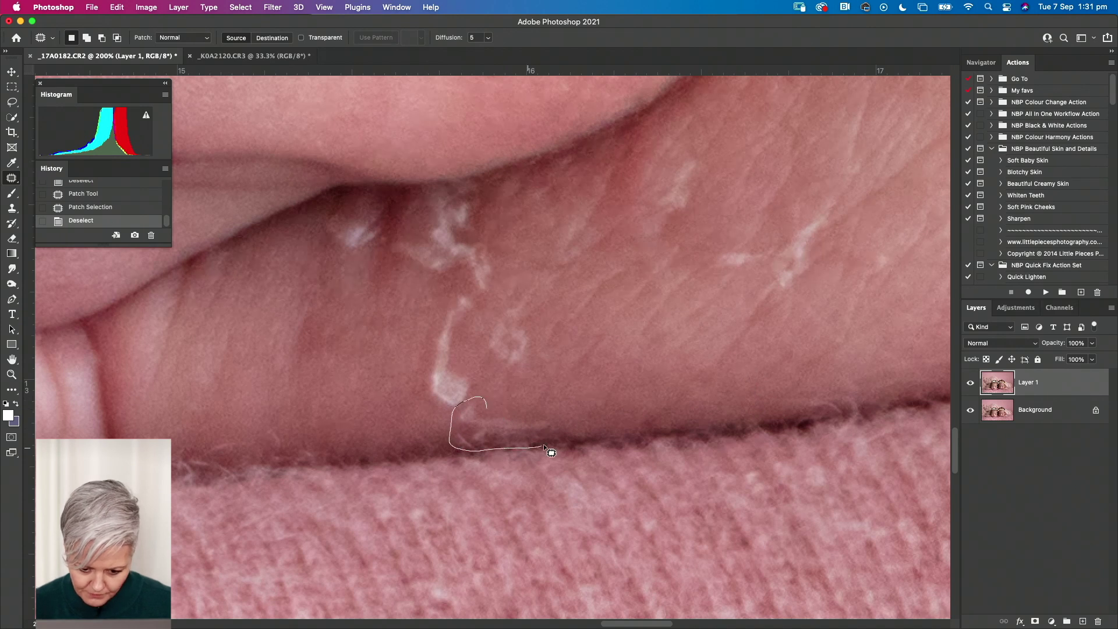
mouse_move(536, 406)
left_mouse_down()
mouse_move(674, 425)
mouse_move(739, 411)
left_mouse_up()
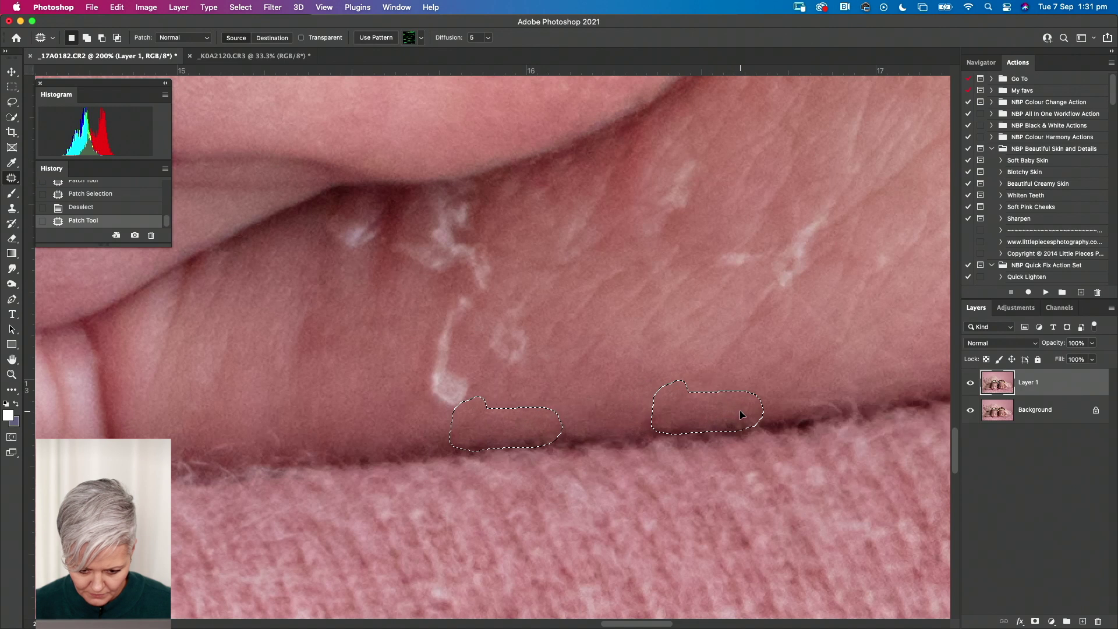
key("super+d")
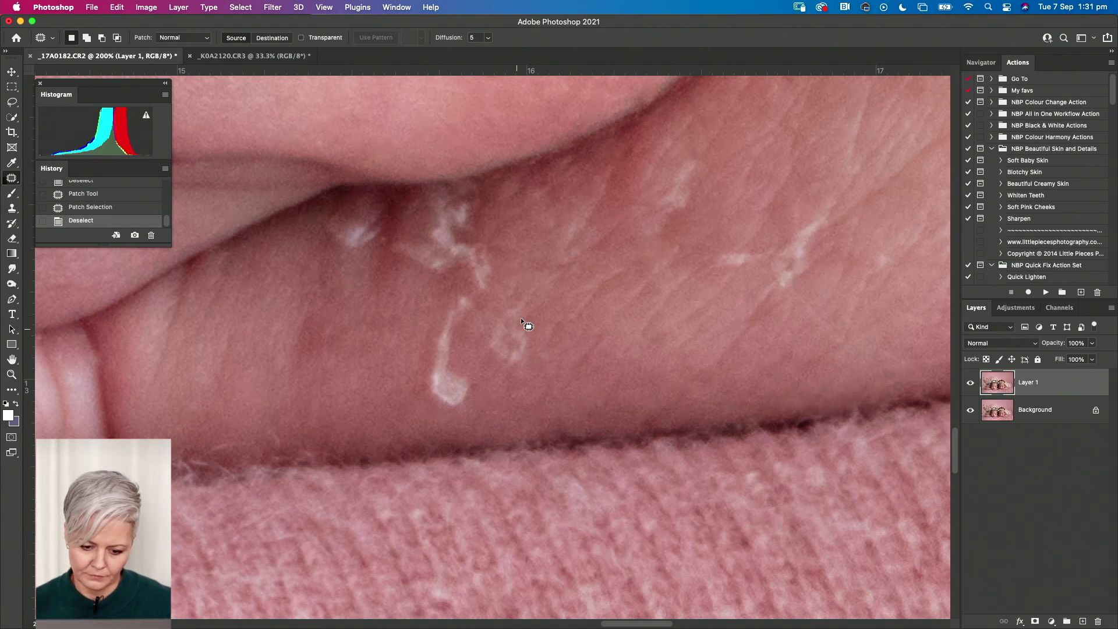
Patch the ring-shaped flake next to the long hooked flake with clean forearm skin, and deselect
mouse_move(529, 307)
left_mouse_down()
mouse_move(495, 343)
mouse_move(541, 328)
left_mouse_up()
left_click_drag(556, 283, 480, 323)
left_click_drag(538, 354, 635, 366)
key("super+d")
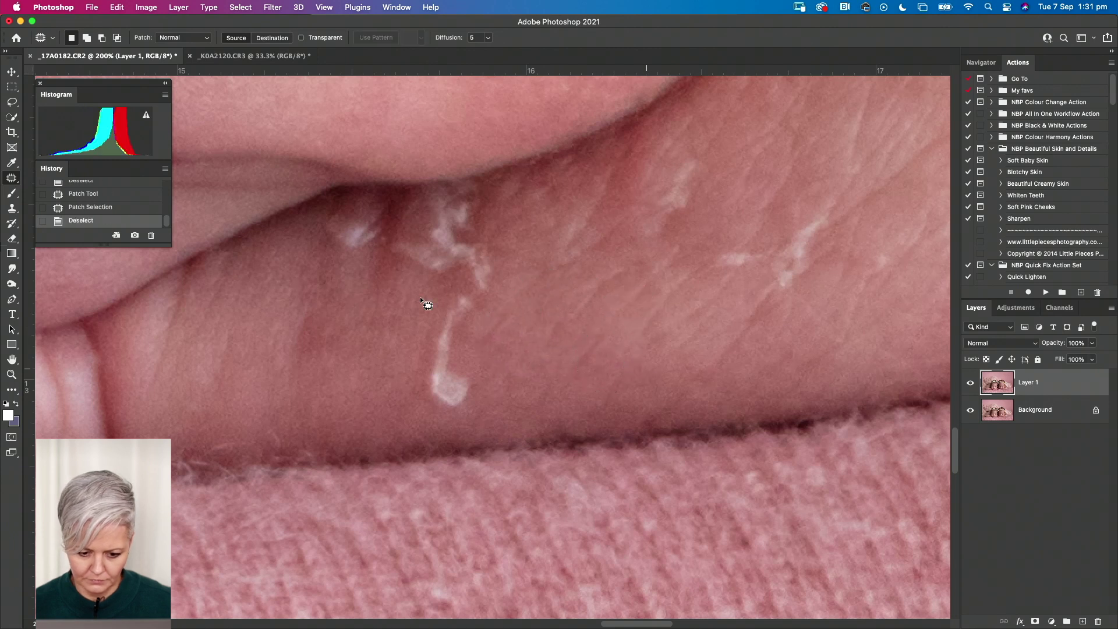
Patch the long hooked white flake on the wrist with clean forearm skin, and deselect
mouse_move(466, 293)
left_mouse_down()
mouse_move(436, 327)
mouse_move(429, 414)
mouse_move(469, 298)
left_mouse_up()
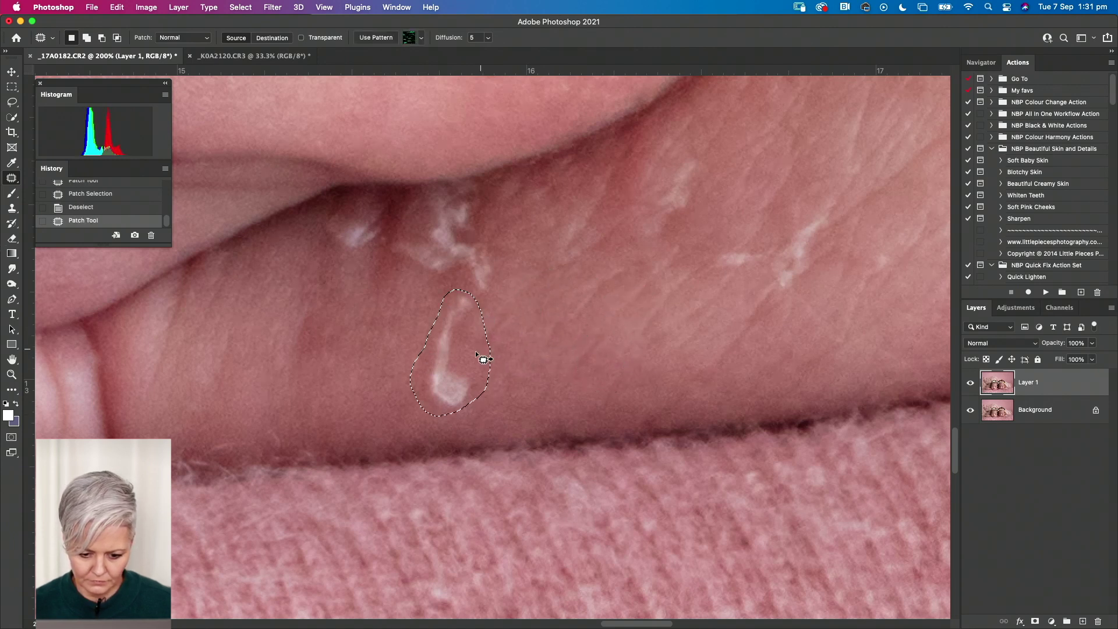
left_click_drag(486, 357, 632, 347)
key("super+d")
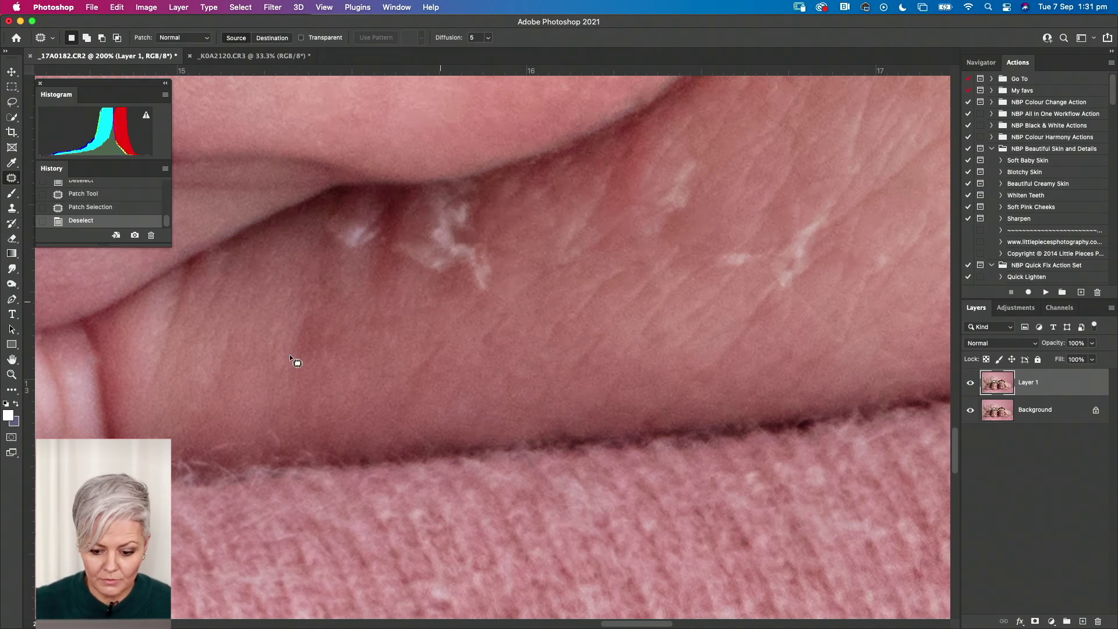
Patch the bright flake in the crease under the face and the skin between it and the large flake cluster, then deselect
left_click_drag(511, 352, 565, 370)
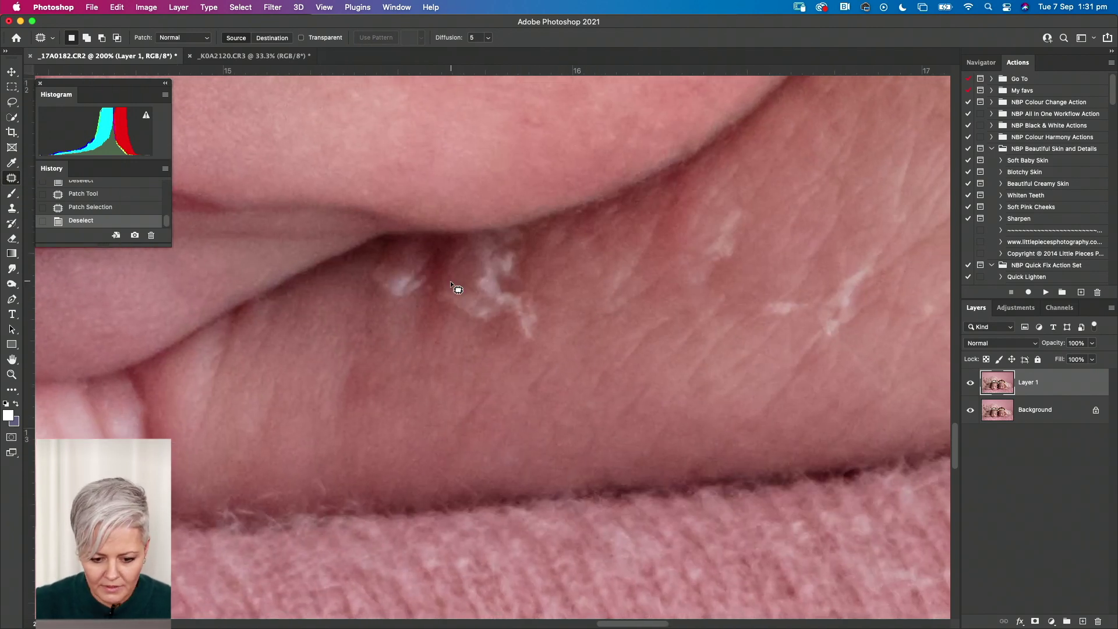
mouse_move(437, 266)
left_mouse_down()
mouse_move(446, 249)
mouse_move(414, 233)
left_mouse_up()
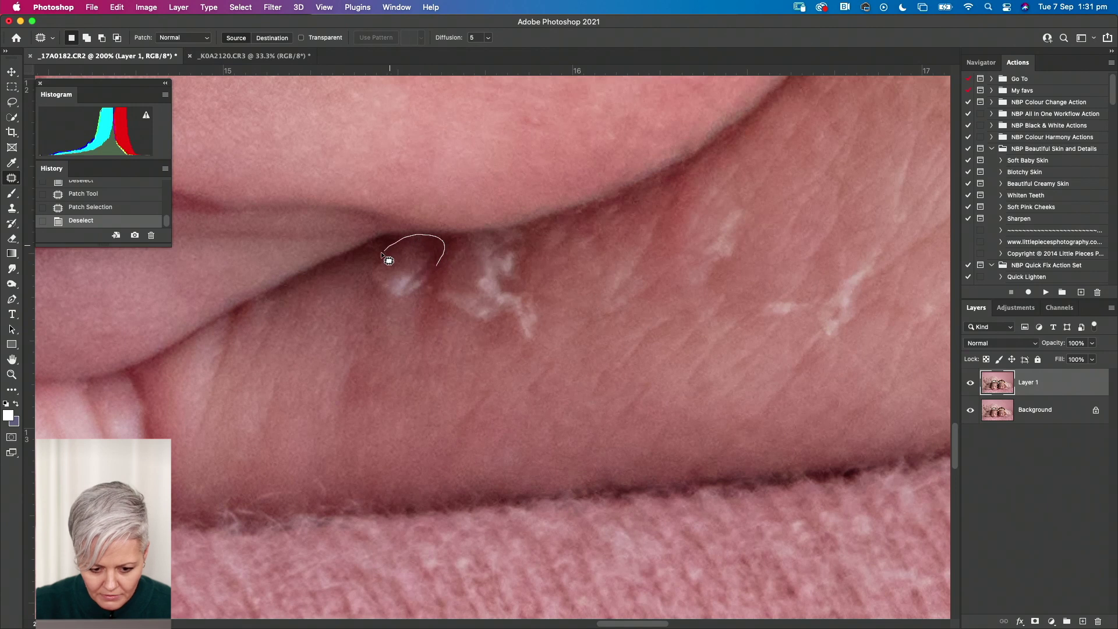
mouse_move(365, 284)
left_mouse_down()
mouse_move(424, 306)
mouse_move(374, 292)
mouse_move(331, 307)
left_mouse_up()
left_click(337, 322)
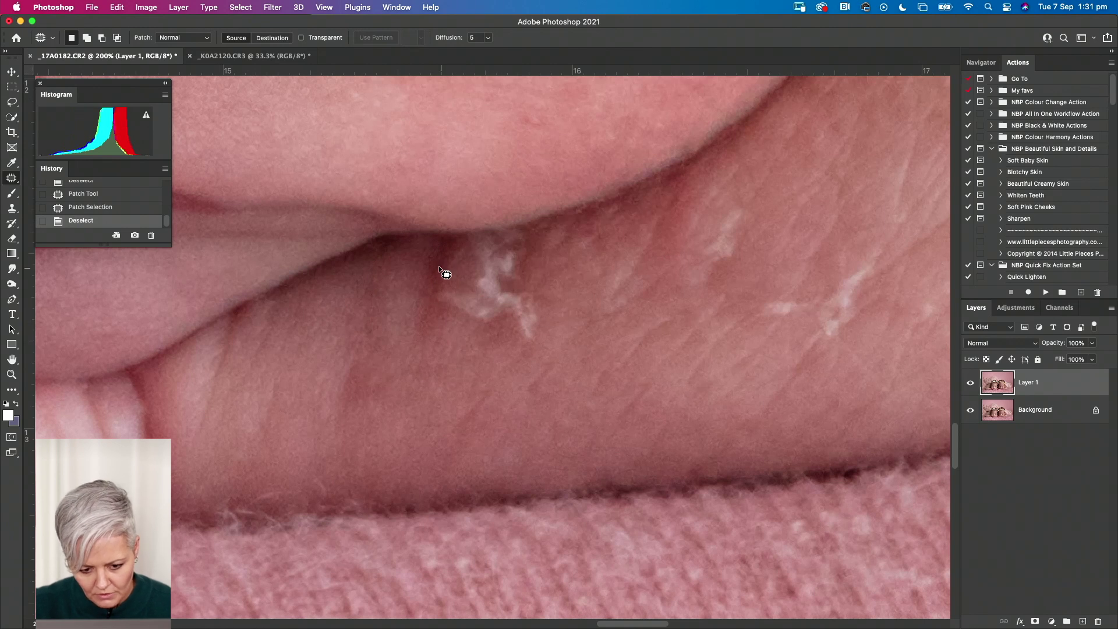
left_click_drag(425, 257, 443, 246)
left_click_drag(438, 259, 427, 277)
left_click(491, 249)
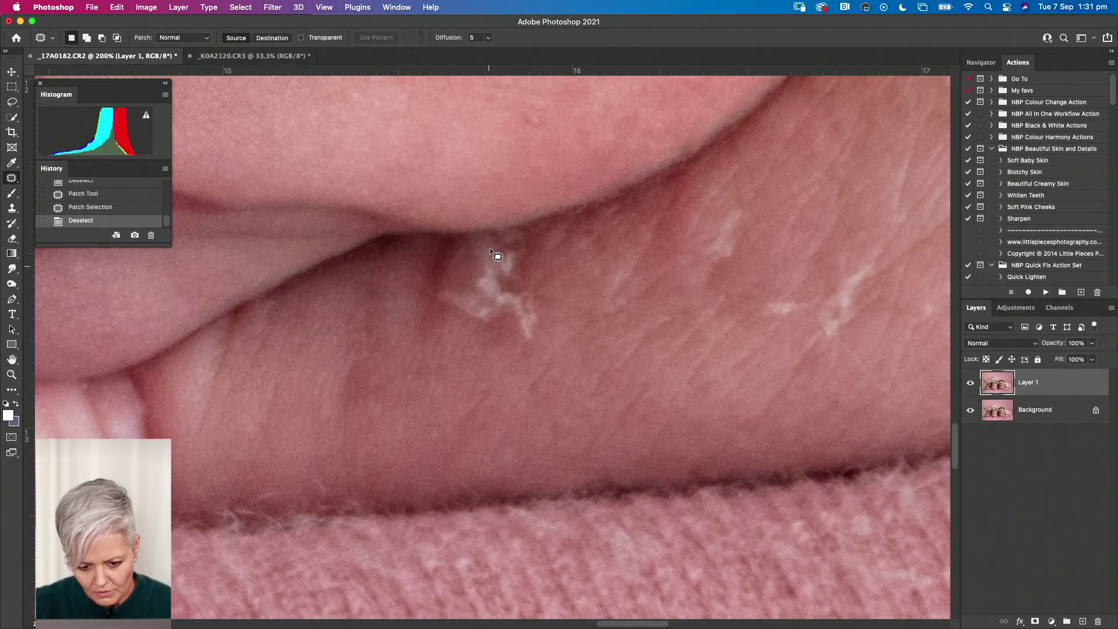
Patch the shadowed skin along the crease under the face, beside the large flake cluster, with nearby clean skin, deselecting after the first patch
left_click_drag(574, 249, 603, 234)
mouse_move(592, 242)
left_mouse_down()
mouse_move(625, 204)
mouse_move(630, 212)
left_mouse_up()
left_click_drag(617, 213, 630, 211)
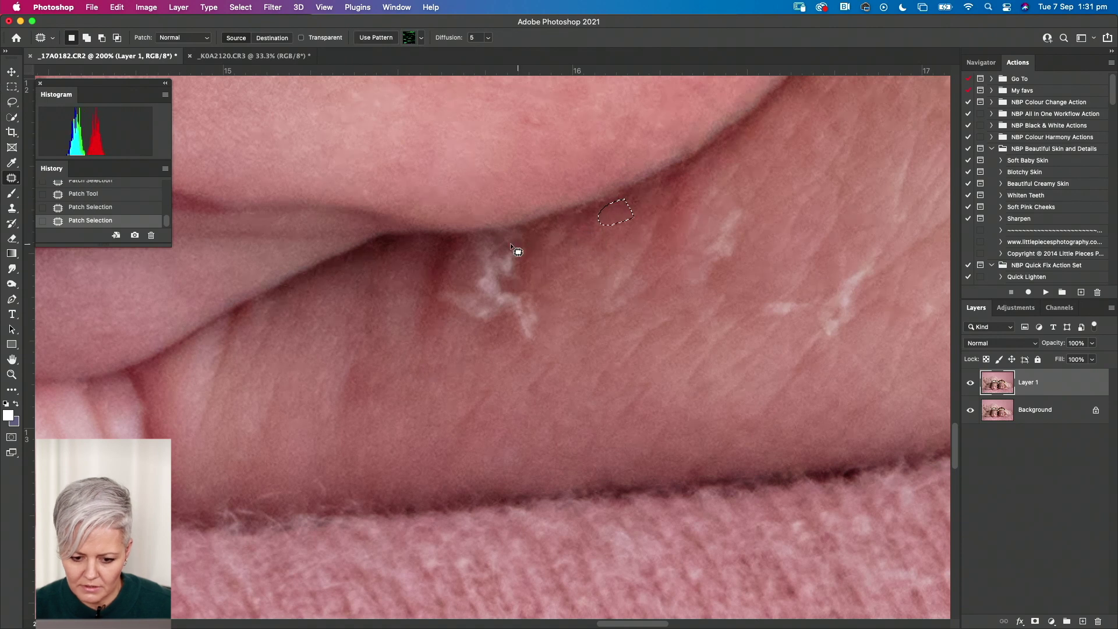
left_click(560, 252)
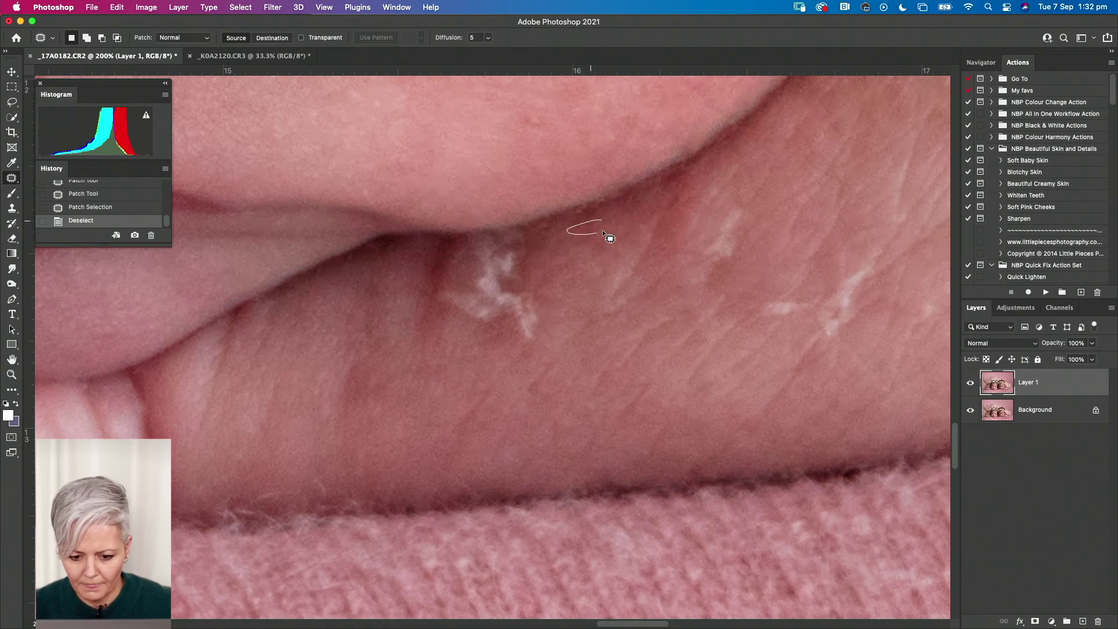
left_click_drag(603, 231, 601, 220)
mouse_move(590, 227)
left_mouse_down()
mouse_move(587, 205)
mouse_move(589, 217)
left_mouse_up()
left_click_drag(583, 218, 587, 206)
left_click_drag(547, 115, 555, 126)
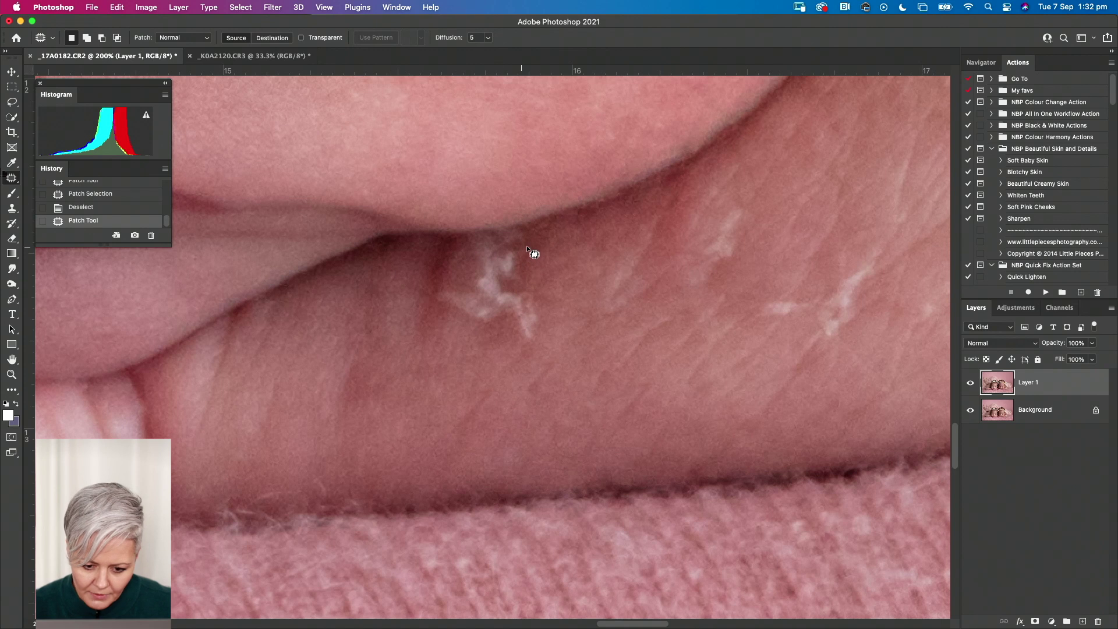
Patch the large flake cluster below the face crease with clean forearm skin beside it, and deselect
left_click_drag(530, 240, 449, 254)
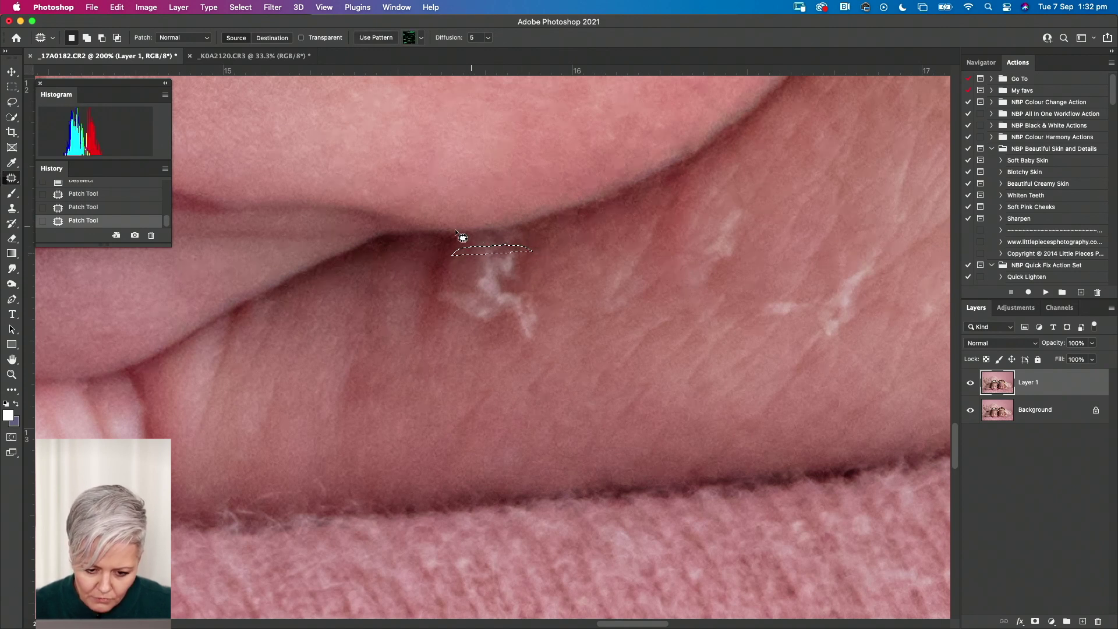
left_click(516, 276)
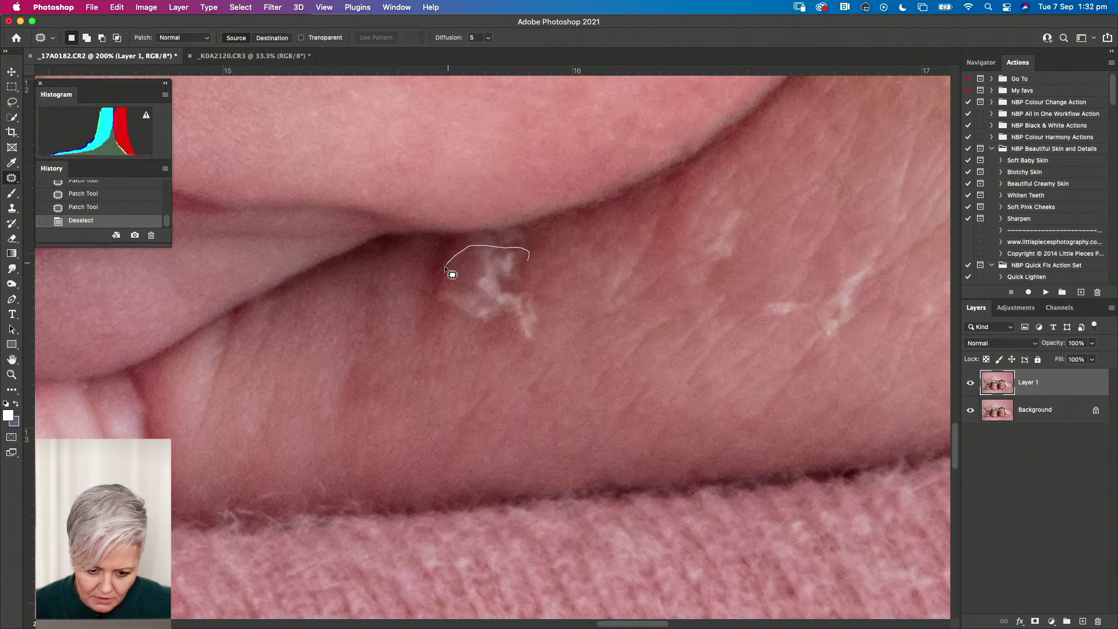
left_click_drag(445, 267, 541, 241)
left_click_drag(518, 290, 600, 270)
left_click(539, 288)
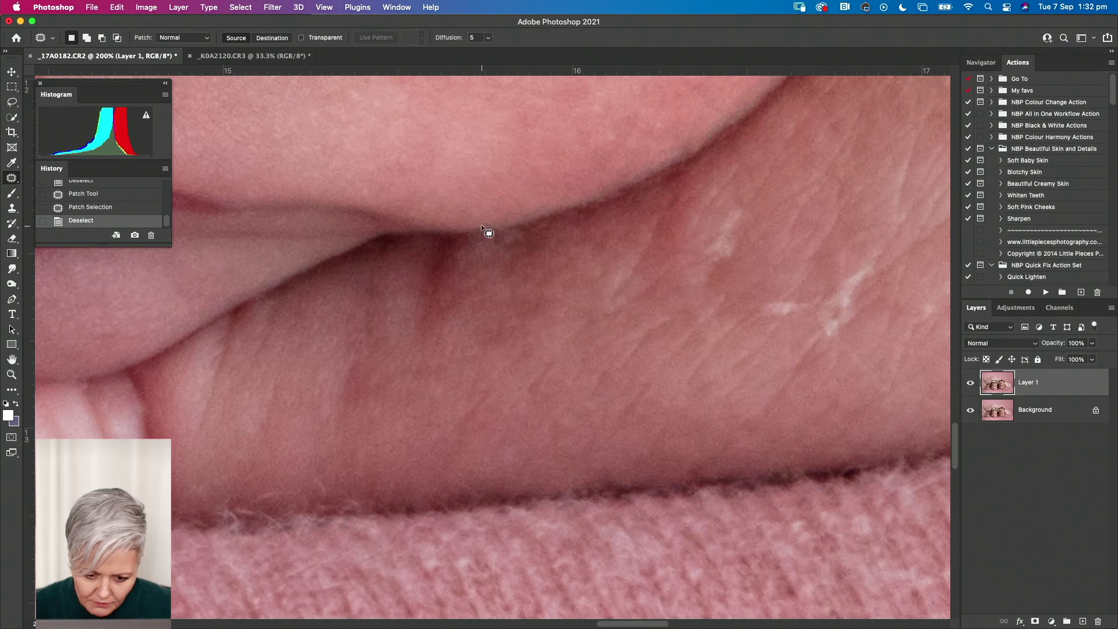
Patch the small flake remnant right under the face edge with skin from along the same crease, and deselect
mouse_move(527, 226)
left_mouse_down()
mouse_move(481, 254)
mouse_move(524, 230)
left_mouse_up()
left_click_drag(490, 246, 542, 236)
left_click(477, 238)
Patch the faint flake on the mid-forearm and the forked white flake beside it with clean skin
left_click_drag(748, 228, 751, 230)
left_click_drag(716, 267, 802, 240)
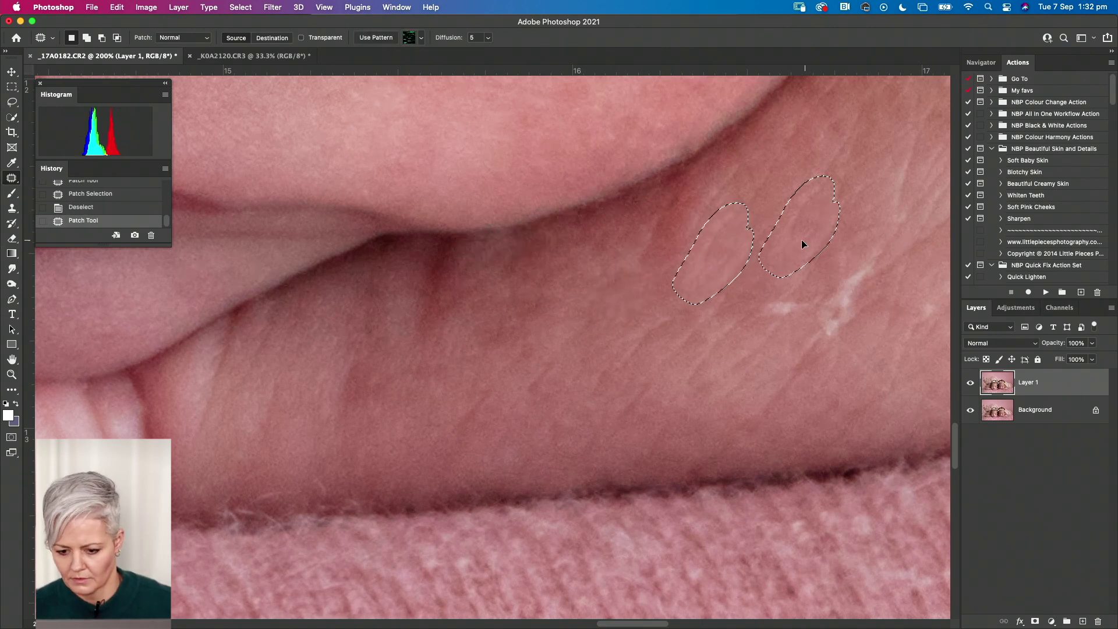
mouse_move(527, 319)
left_mouse_down()
mouse_move(563, 333)
mouse_move(611, 269)
left_mouse_up()
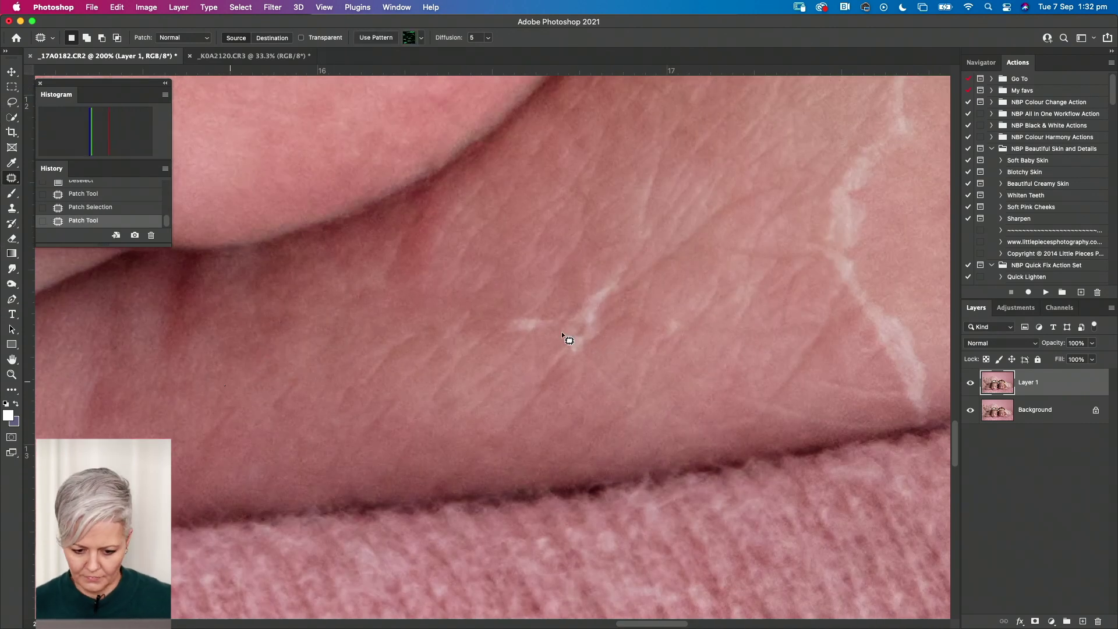
left_click(611, 269)
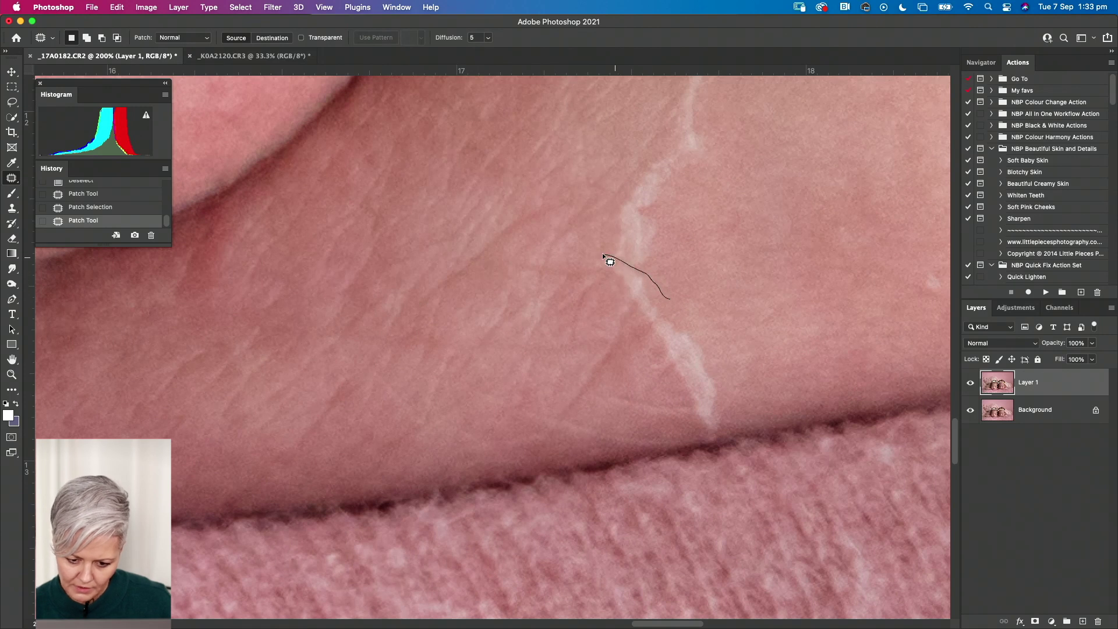
Patch the lower section of the long white peeling line on the forearm, down to the blanket, and deselect
mouse_move(603, 254)
left_mouse_down()
mouse_move(585, 272)
mouse_move(634, 322)
mouse_move(709, 446)
mouse_move(708, 342)
mouse_move(672, 301)
left_mouse_up()
mouse_move(686, 401)
left_mouse_down()
mouse_move(604, 391)
mouse_move(571, 406)
mouse_move(559, 429)
mouse_move(497, 432)
mouse_move(504, 425)
mouse_move(502, 436)
mouse_move(500, 420)
mouse_move(500, 434)
left_mouse_up()
left_click_drag(692, 401, 763, 386)
key("super+d")
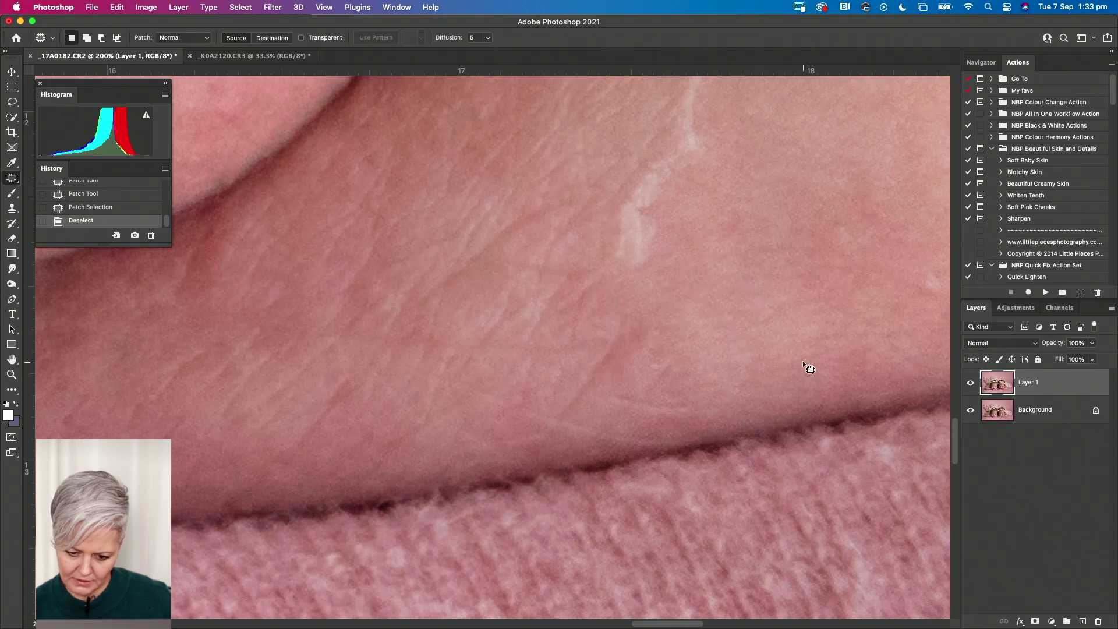
Patch the middle section and the upper bend of the long peeling line, plus a faint mark near the forearm's lower edge
left_click_drag(766, 287, 723, 414)
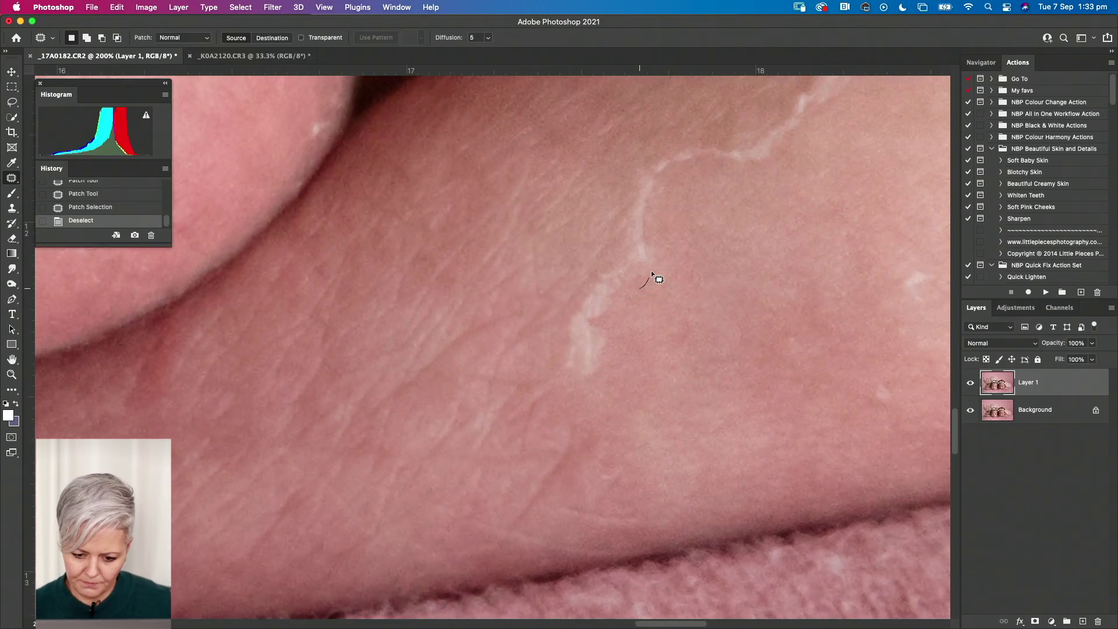
left_click_drag(647, 278, 602, 270)
key("super+d")
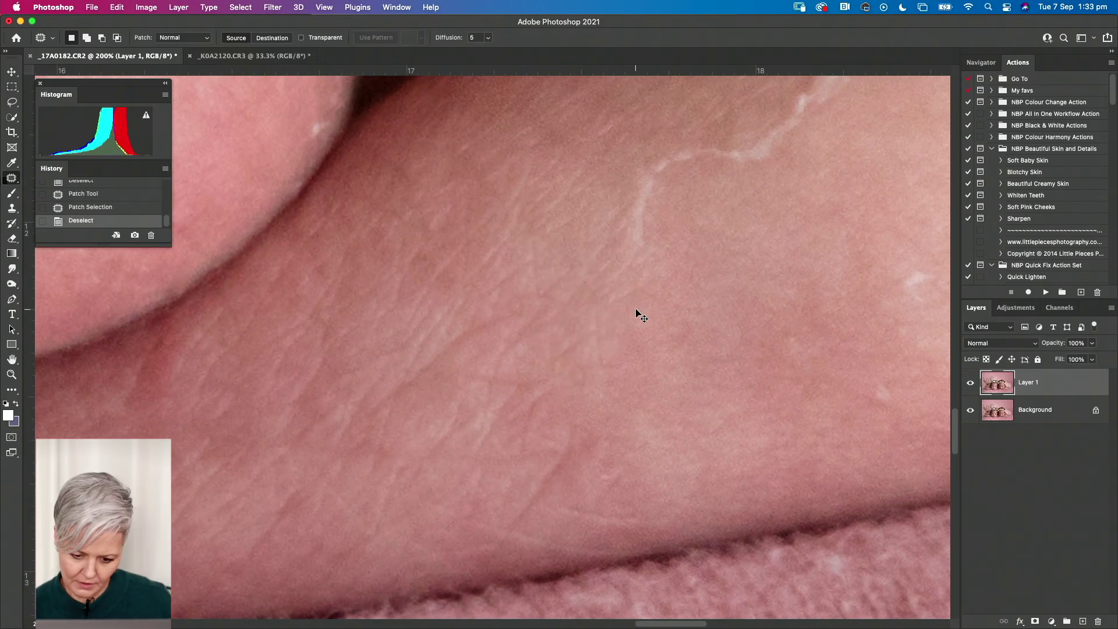
mouse_move(666, 187)
left_mouse_down()
mouse_move(733, 165)
mouse_move(652, 233)
left_mouse_up()
left_click_drag(626, 460, 676, 448)
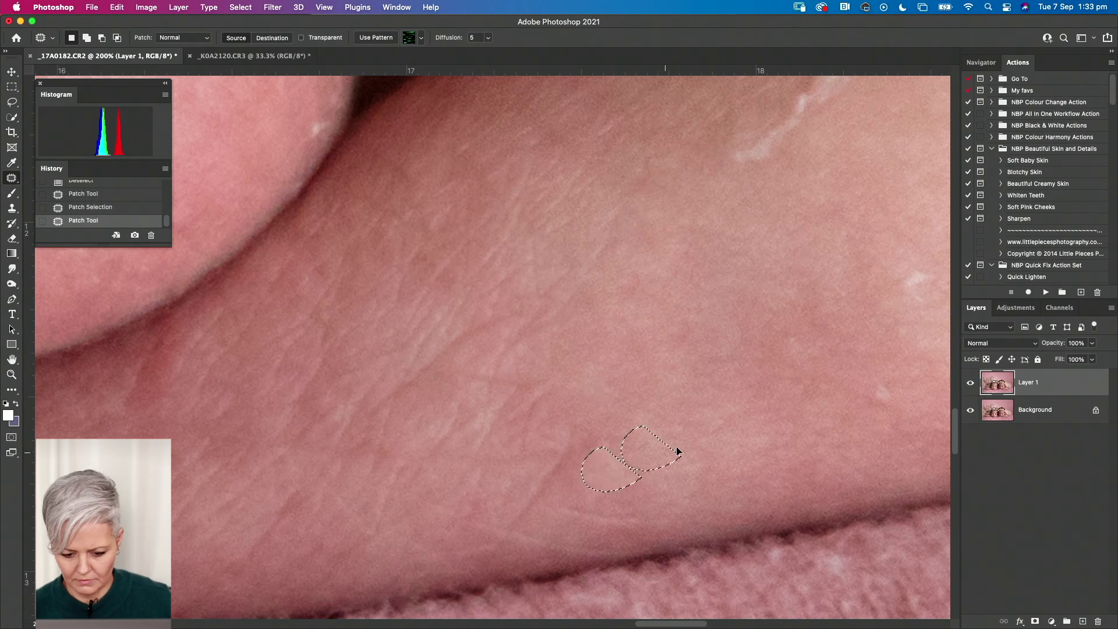
Patch the remaining upper end of the peeling line on the forearm with clean skin, and deselect
left_click_drag(728, 245, 611, 408)
mouse_move(686, 195)
left_mouse_down()
mouse_move(611, 204)
mouse_move(646, 175)
left_mouse_up()
left_click_drag(756, 437, 591, 289)
mouse_move(606, 396)
left_mouse_down()
mouse_move(591, 436)
mouse_move(643, 504)
left_mouse_up()
key("super+d")
Patch the flakes on the elbow with clean skin, undo the last patch, and deselect
mouse_move(782, 297)
left_mouse_down()
mouse_move(731, 322)
mouse_move(809, 279)
left_mouse_up()
key("super+d")
left_click_drag(888, 312, 870, 299)
left_click_drag(870, 300, 847, 300)
left_click_drag(873, 363, 867, 388)
key("super+z")
key("super+d")
Patch the flakes on the elbow's upper edge with skin from further down the same edge, and deselect
left_click_drag(780, 291, 781, 394)
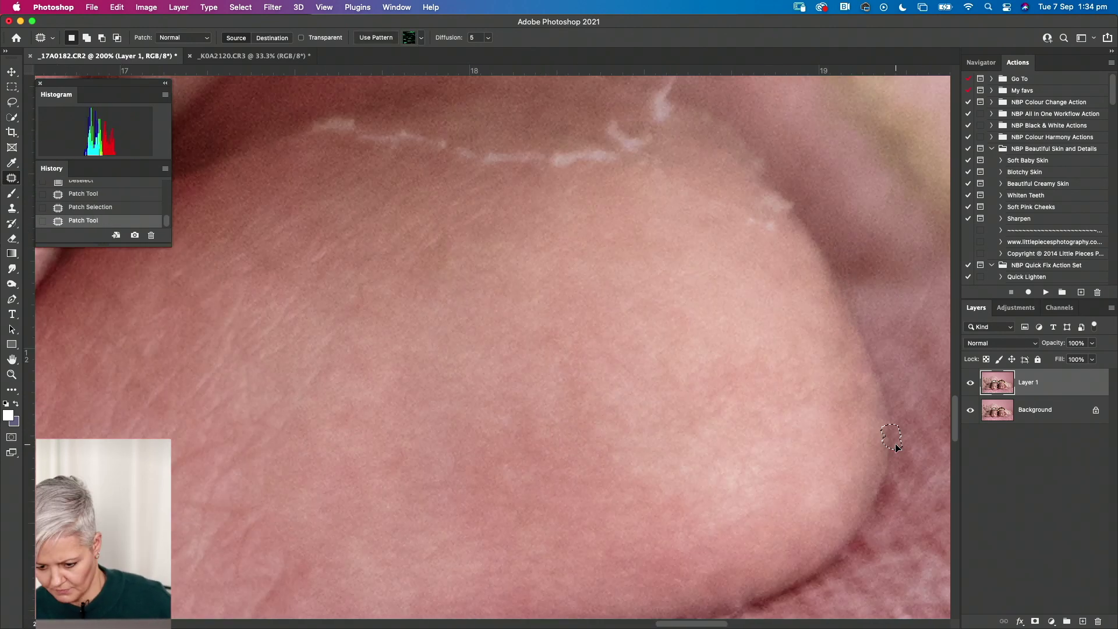
key("super+d")
mouse_move(789, 201)
left_mouse_down()
mouse_move(757, 198)
mouse_move(787, 207)
left_mouse_up()
left_click_drag(778, 210, 819, 259)
key("super+d")
Patch the hooked flake and the adjoining white line along the top edge of the upper arm, deselecting after each
left_click_drag(656, 173, 742, 301)
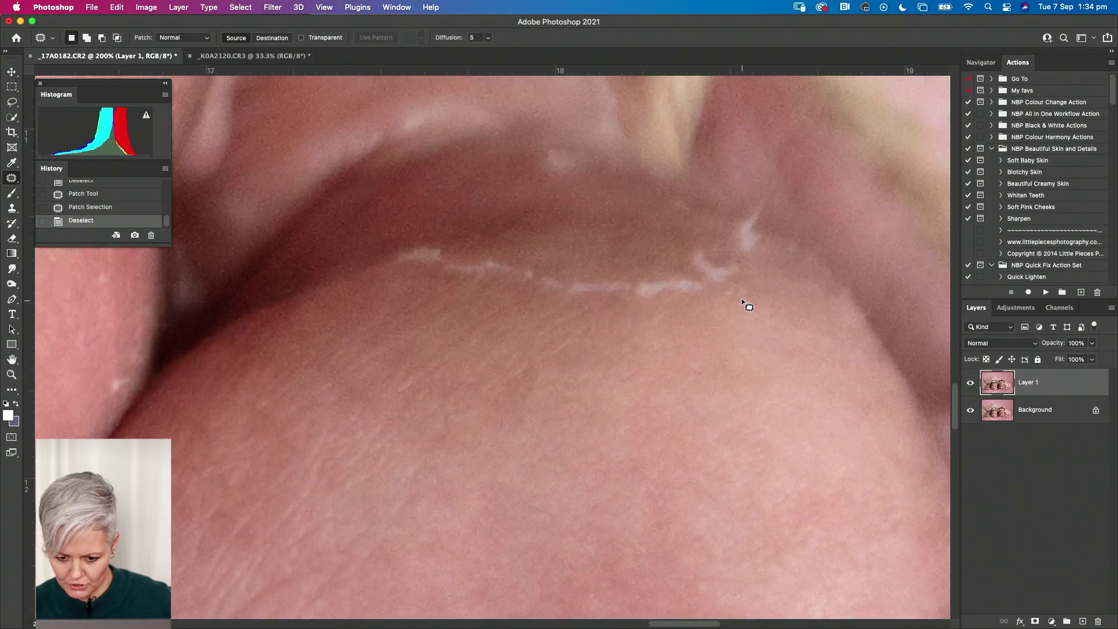
left_click_drag(735, 262, 731, 259)
mouse_move(722, 276)
left_mouse_down()
mouse_move(771, 319)
mouse_move(651, 280)
mouse_move(690, 278)
left_mouse_up()
key("super+d")
left_click_drag(605, 287, 544, 317)
key("super+d")
Patch the far end of the flake line on the upper arm, the pale flake above it and the bright upright flake
left_click_drag(440, 245, 443, 266)
left_click_drag(422, 259, 486, 247)
left_click_drag(574, 149, 552, 196)
left_click_drag(759, 204, 763, 250)
left_click_drag(757, 236, 716, 221)
Patch the flakes on the edge of the cheek next to the arm with clean skin, and deselect
scroll(716, 222, "left", 5)
mouse_move(281, 342)
left_mouse_down()
mouse_move(263, 380)
mouse_move(247, 259)
left_mouse_up()
left_click_drag(329, 334, 459, 160)
left_click_drag(255, 348, 256, 350)
left_click_drag(253, 356, 309, 449)
mouse_move(454, 150)
left_mouse_down()
mouse_move(474, 190)
mouse_move(466, 151)
left_mouse_up()
key("super+d")
Patch the remaining small flakes on the face, including the spot beside the mouth, with clean nearby skin
key("super+minus")
key("super+minus")
key("super+minus")
left_click_drag(483, 332, 761, 326)
key("super+plus")
key("super+plus")
left_click_drag(735, 211, 648, 211)
key("super+d")
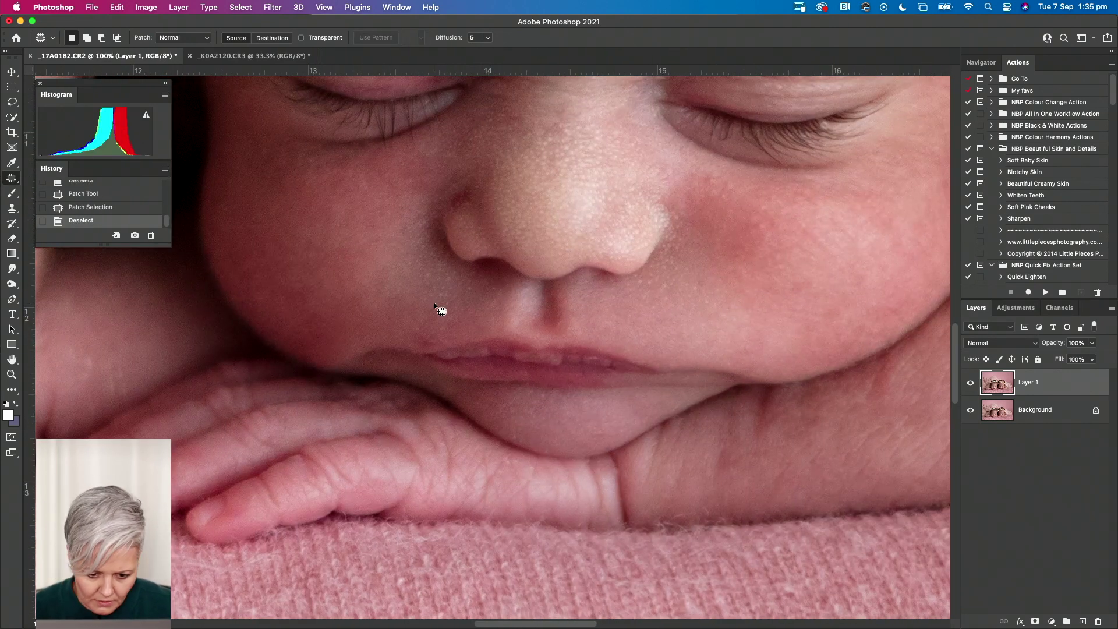
left_click_drag(435, 302, 449, 300)
left_click_drag(449, 300, 504, 203)
Patch the white flaky streak on the shoulder behind the arm with neighbouring skin, and deselect
scroll(591, 228, "right", 3)
scroll(669, 303, "right", 5)
left_click_drag(680, 227, 675, 227)
left_click_drag(646, 246, 643, 243)
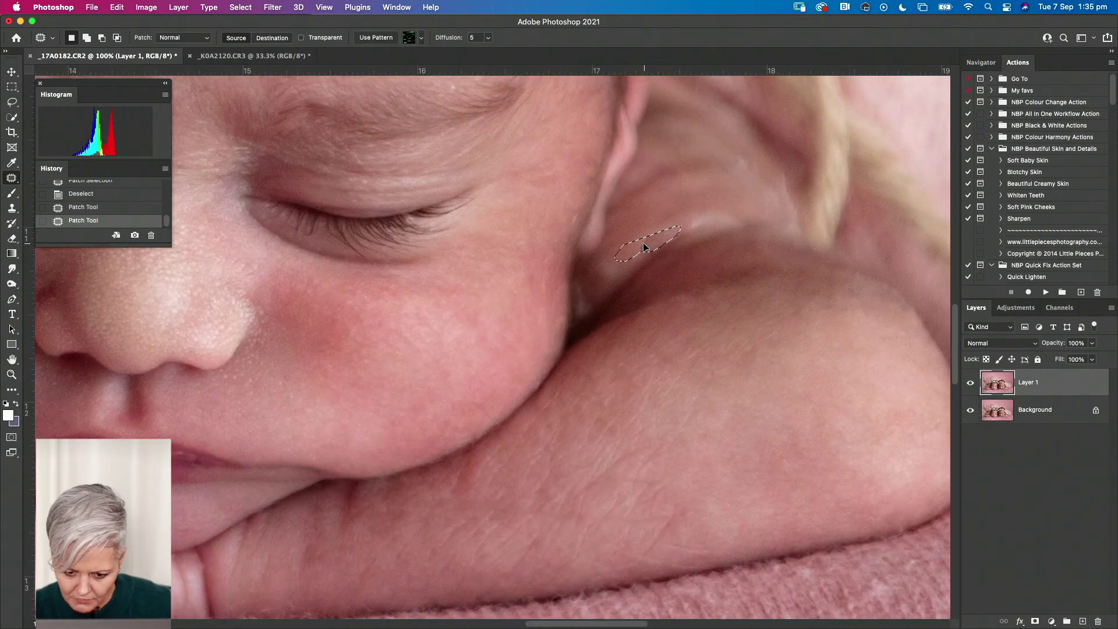
key("super+d")
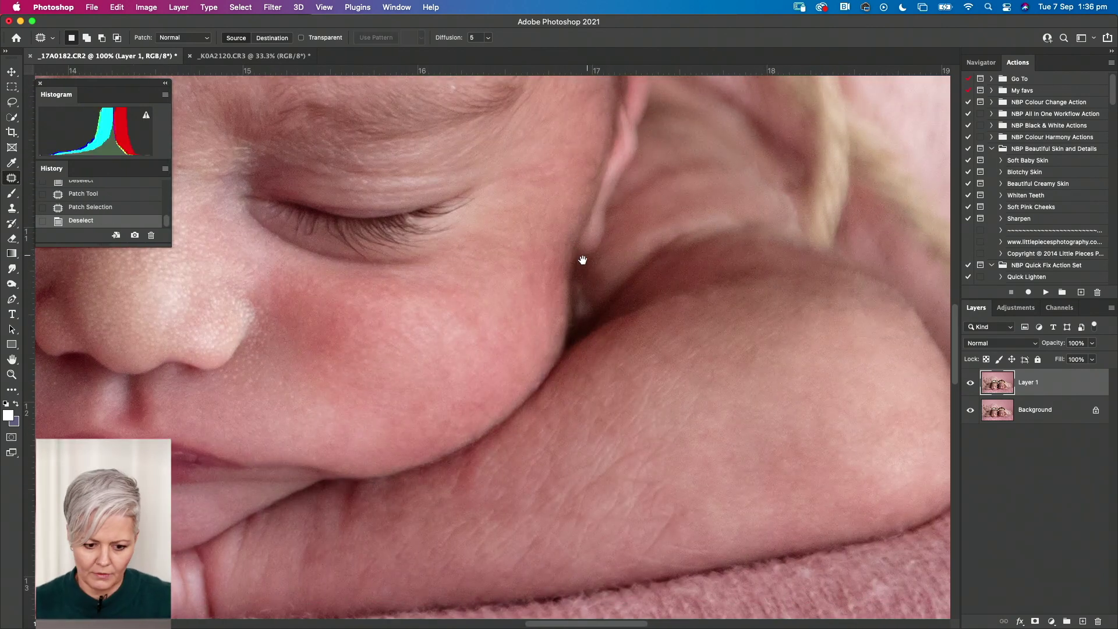
Patch the flake above the eyebrow and the bright flake on the forehead with clean skin, and deselect
scroll(582, 259, "down", 1)
scroll(594, 371, "up", 5)
scroll(594, 371, "left", 3)
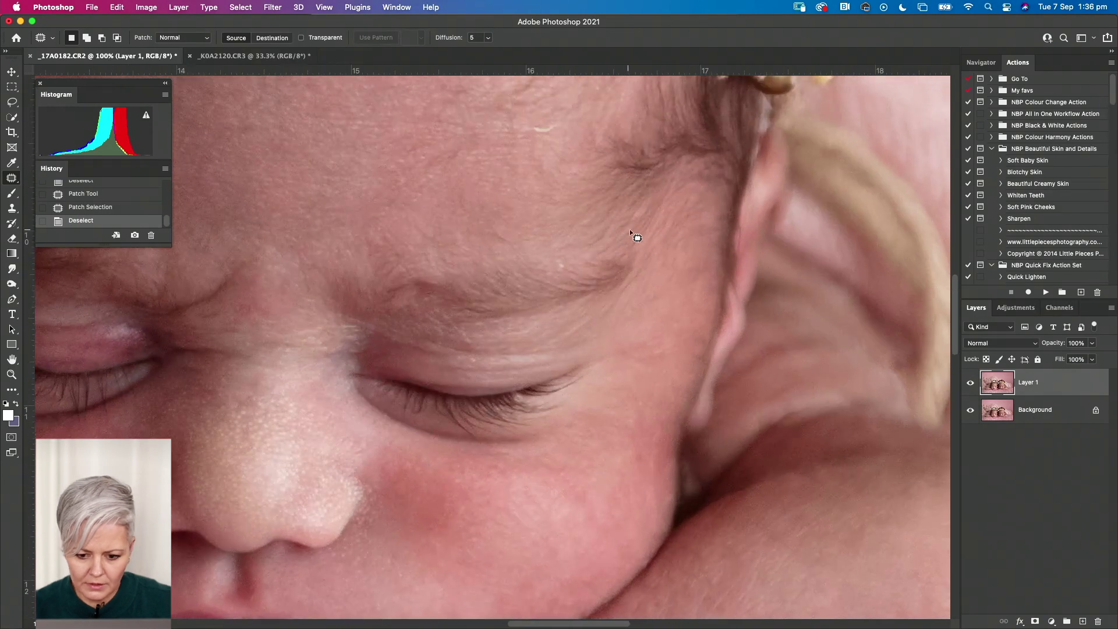
left_click_drag(571, 267, 566, 261)
left_click_drag(563, 265, 618, 210)
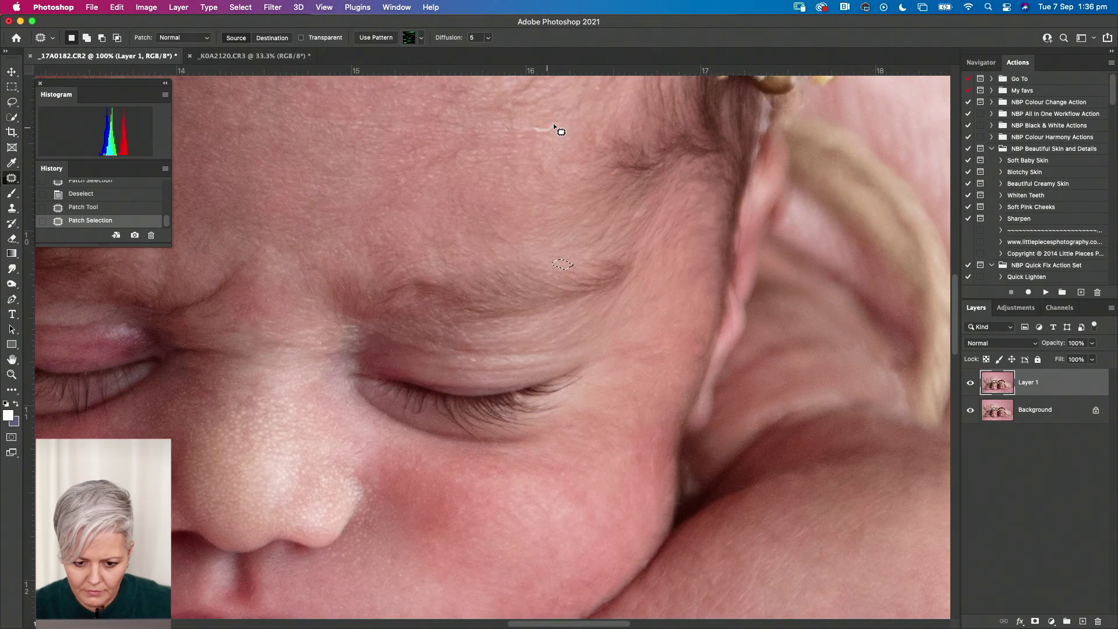
mouse_move(554, 126)
left_mouse_down()
mouse_move(556, 230)
mouse_move(622, 242)
mouse_move(583, 305)
mouse_move(593, 288)
left_mouse_up()
key("super+d")
Compare the retouched baby with the original by hiding Layer 1 and showing it again
key("super+minus")
key("super+minus")
left_click_drag(766, 499, 838, 360)
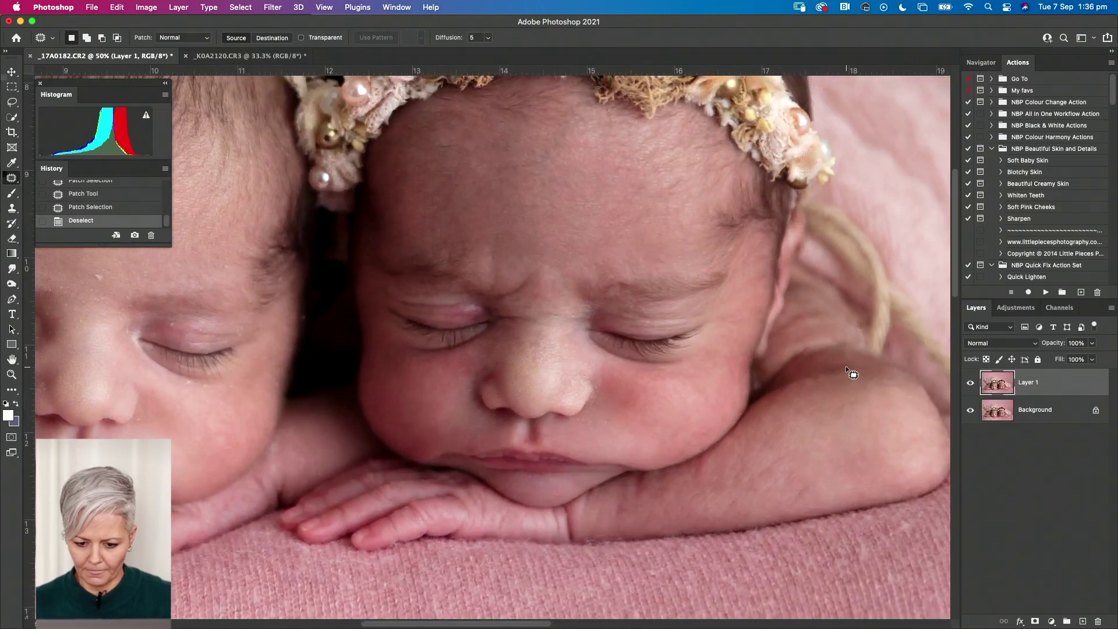
left_click(970, 384)
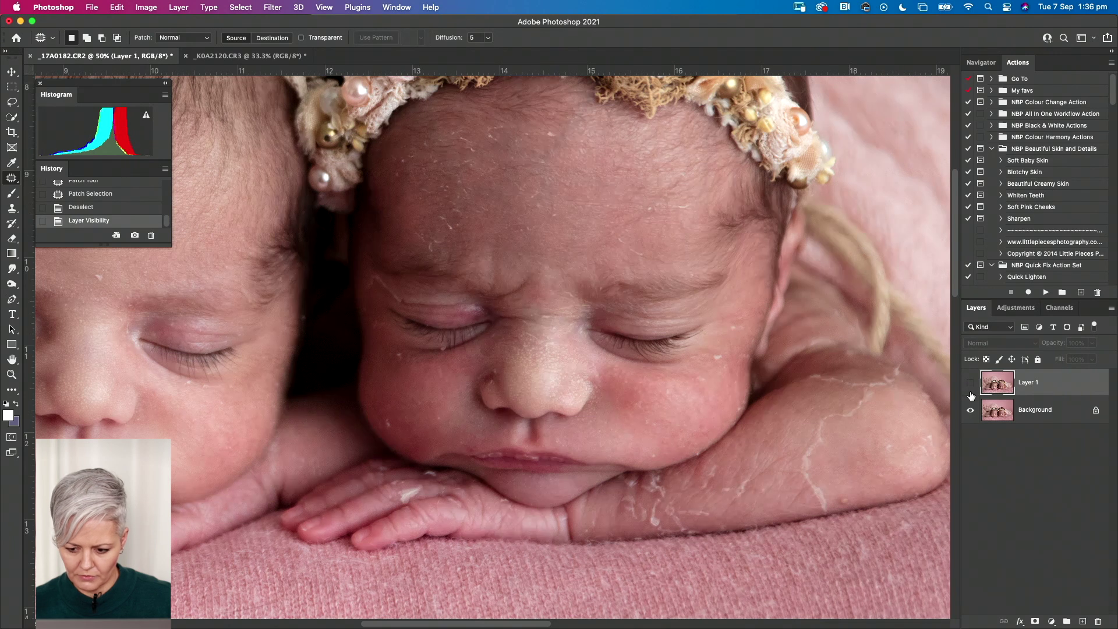
left_click(970, 385)
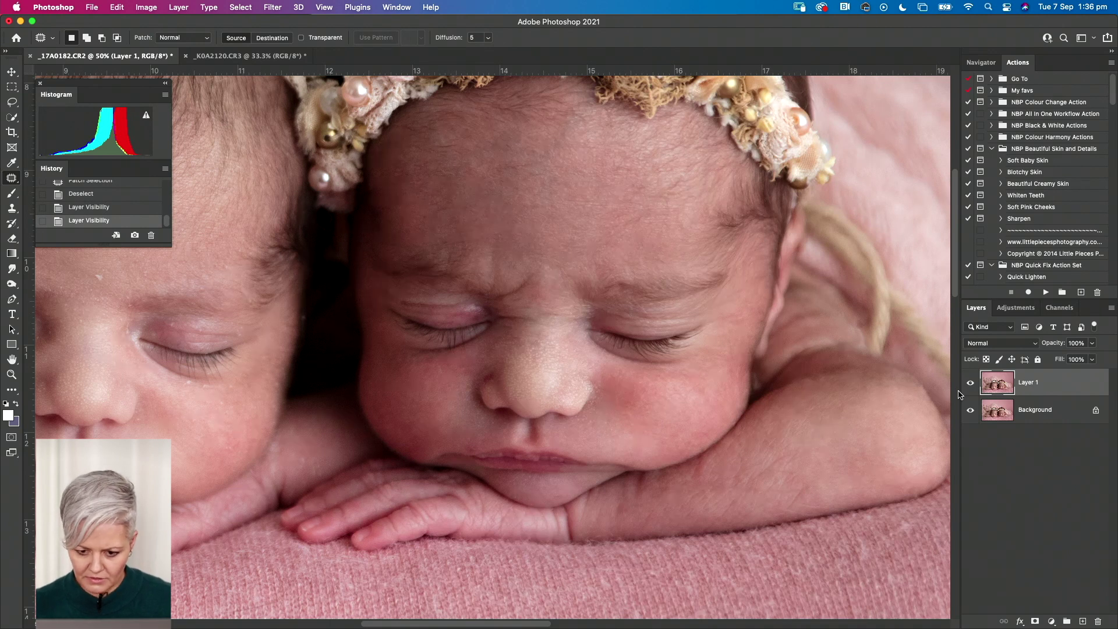
Patch the frown crease between the eyebrows with smooth forehead skin, keeping the selection active
key("super+plus")
key("super+plus")
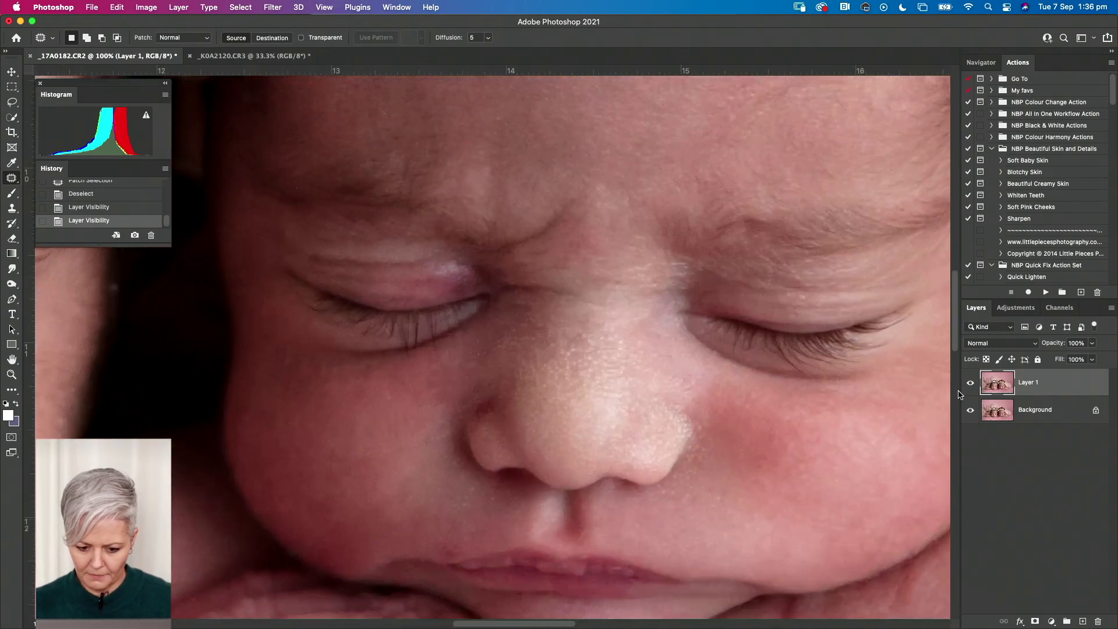
scroll(637, 436, "up", 4)
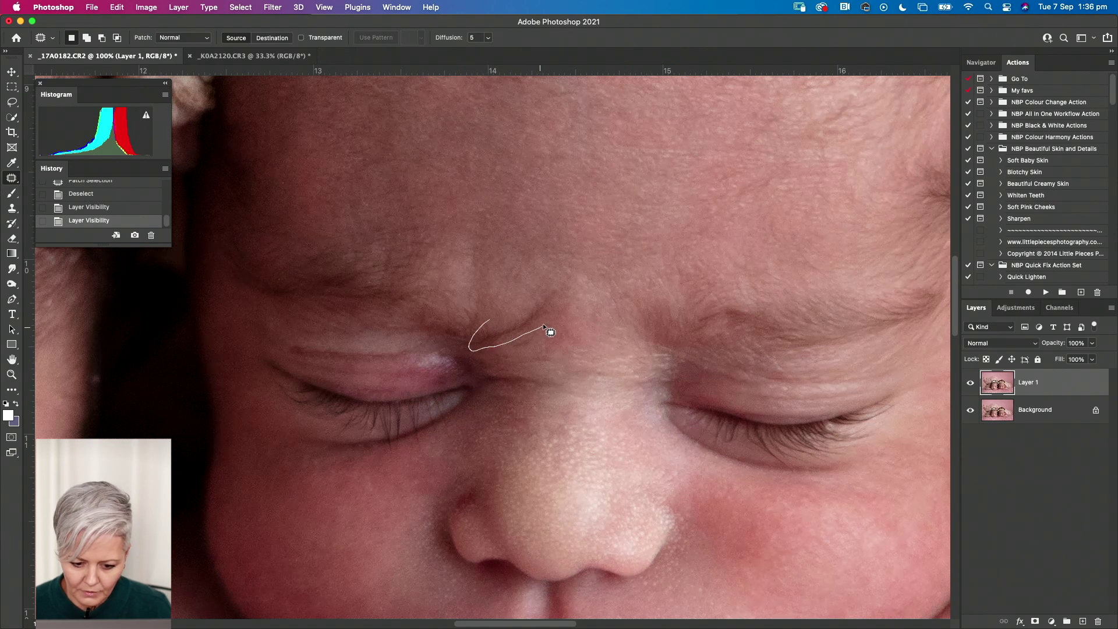
mouse_move(571, 302)
left_mouse_down()
mouse_move(579, 267)
mouse_move(492, 317)
mouse_move(532, 364)
left_mouse_up()
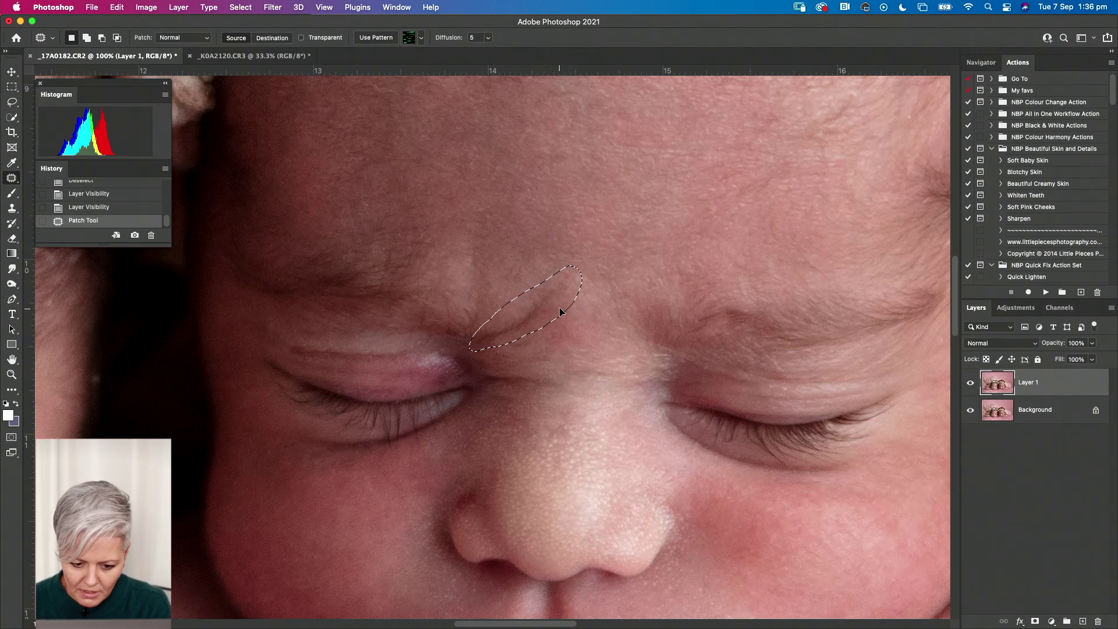
left_click_drag(559, 307, 674, 245)
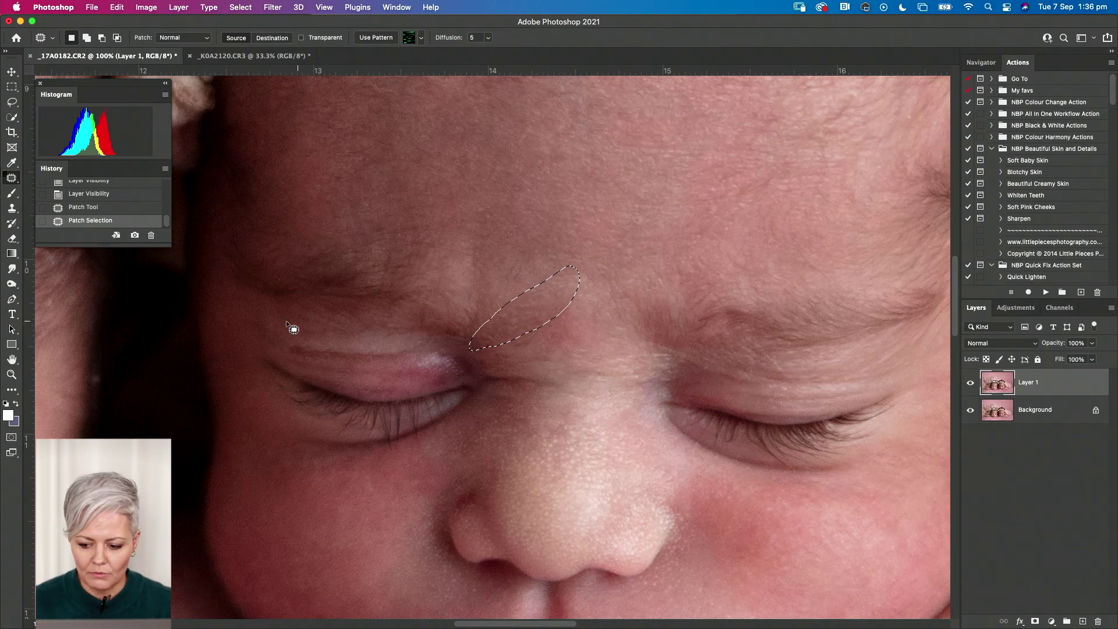
Fade the patch on the frown crease to 43% opacity, and deselect
left_click(121, 7)
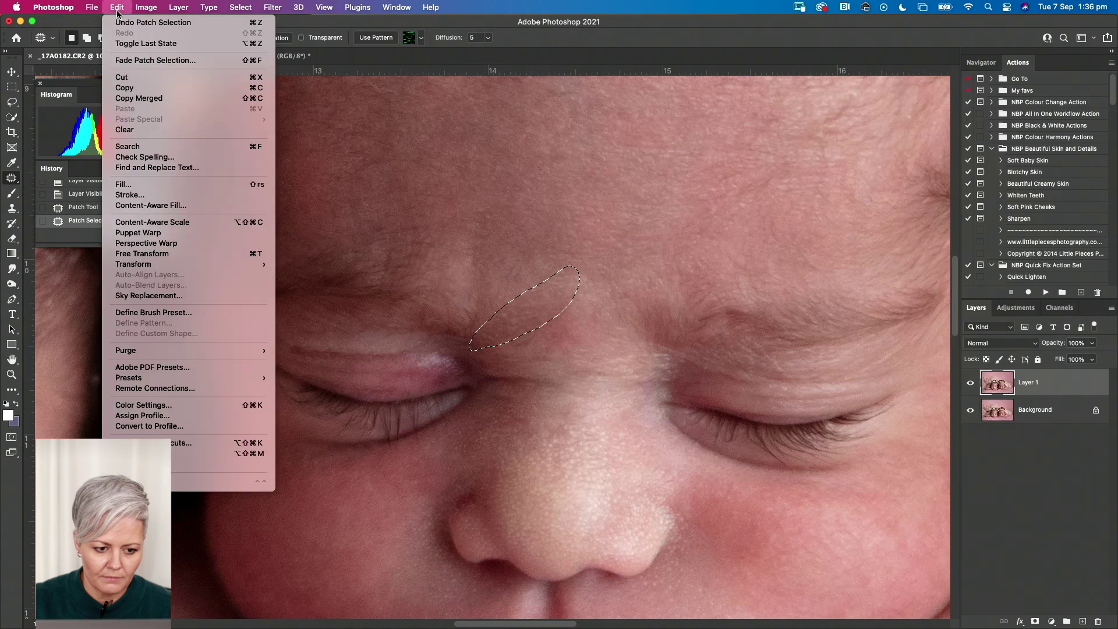
left_click(146, 62)
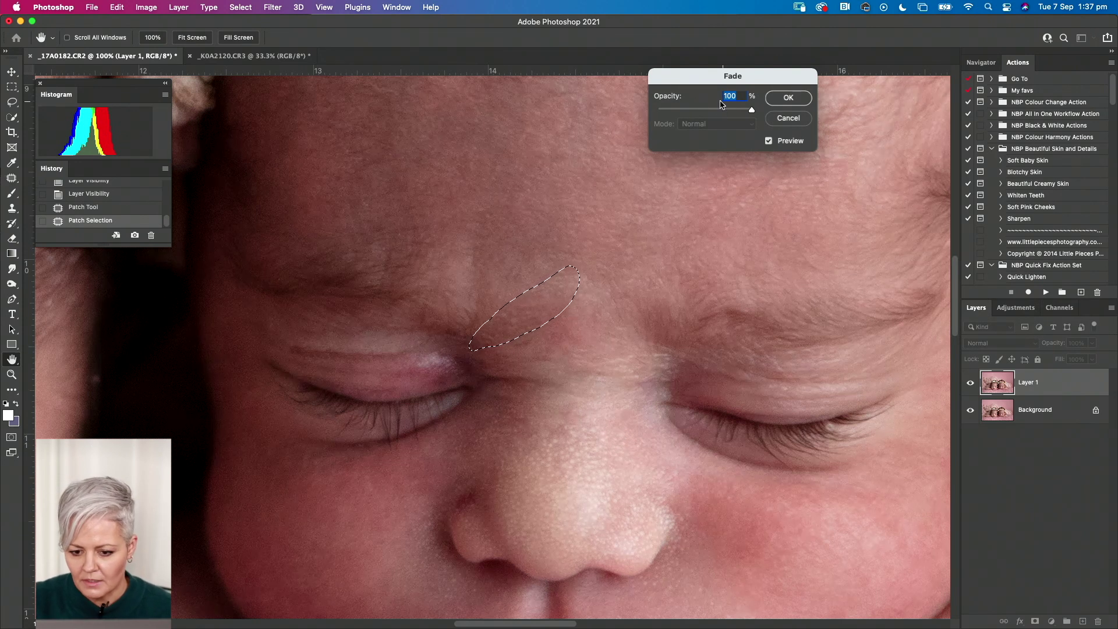
left_click_drag(751, 110, 689, 119)
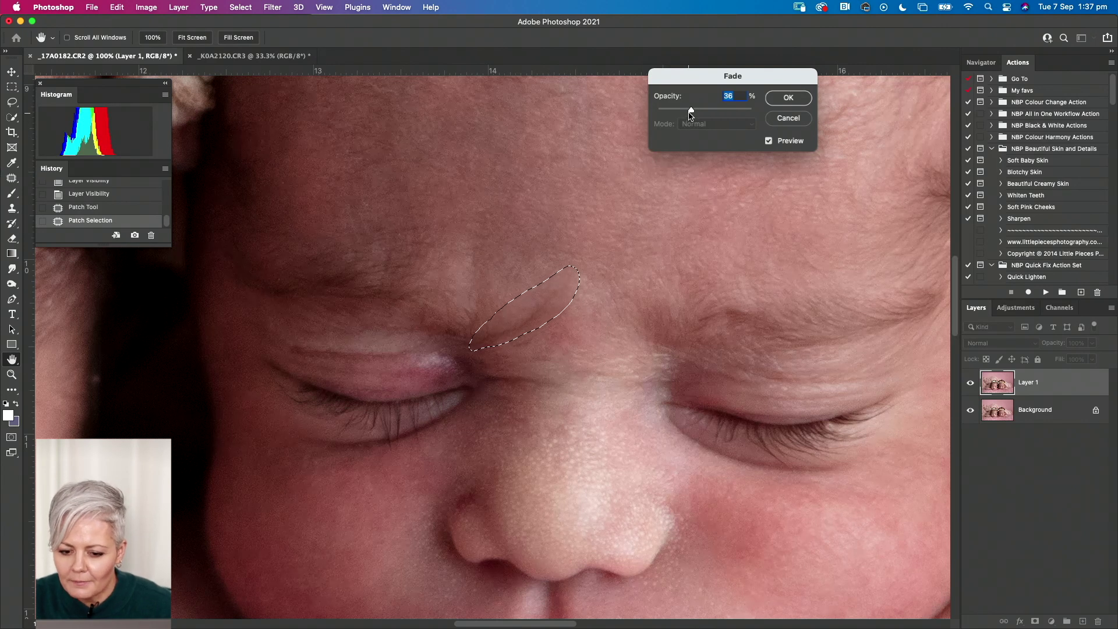
left_click_drag(693, 113, 698, 111)
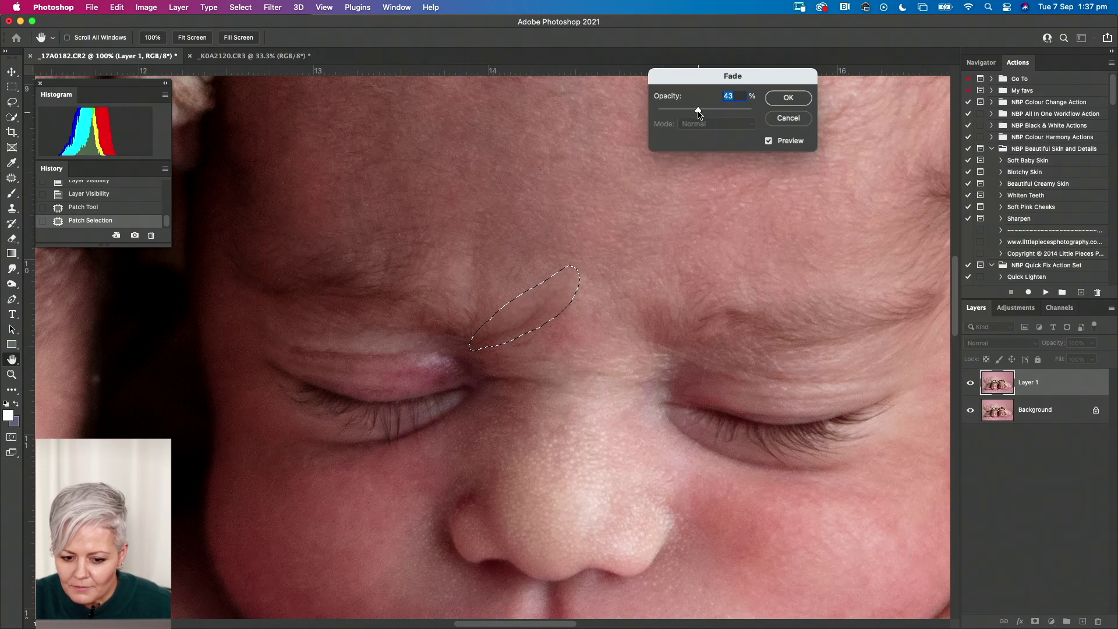
left_click(789, 99)
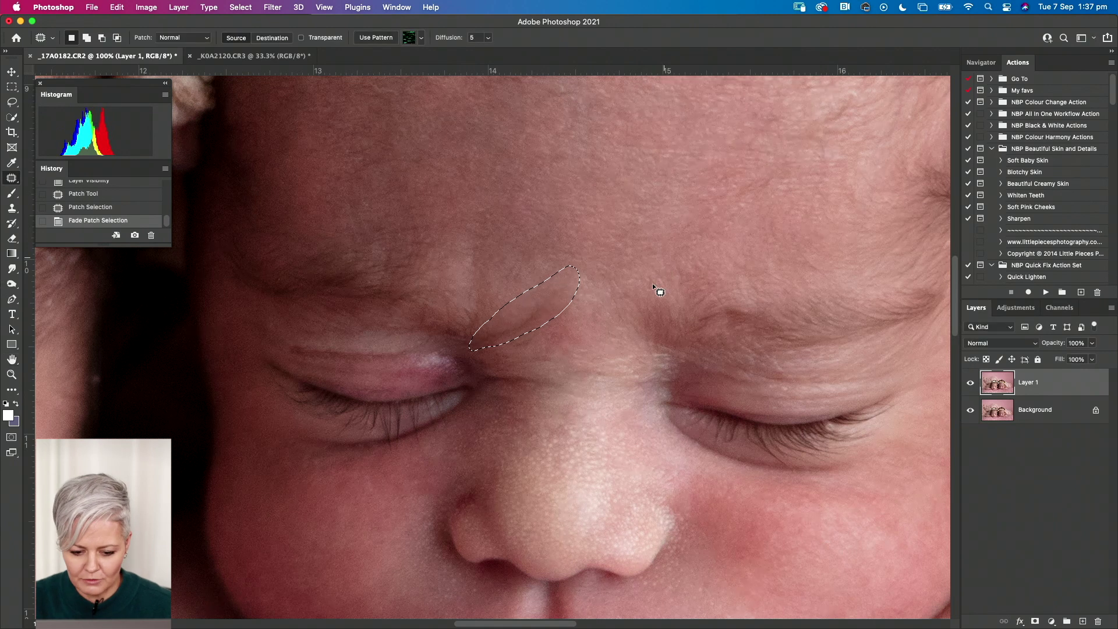
key("super+d")
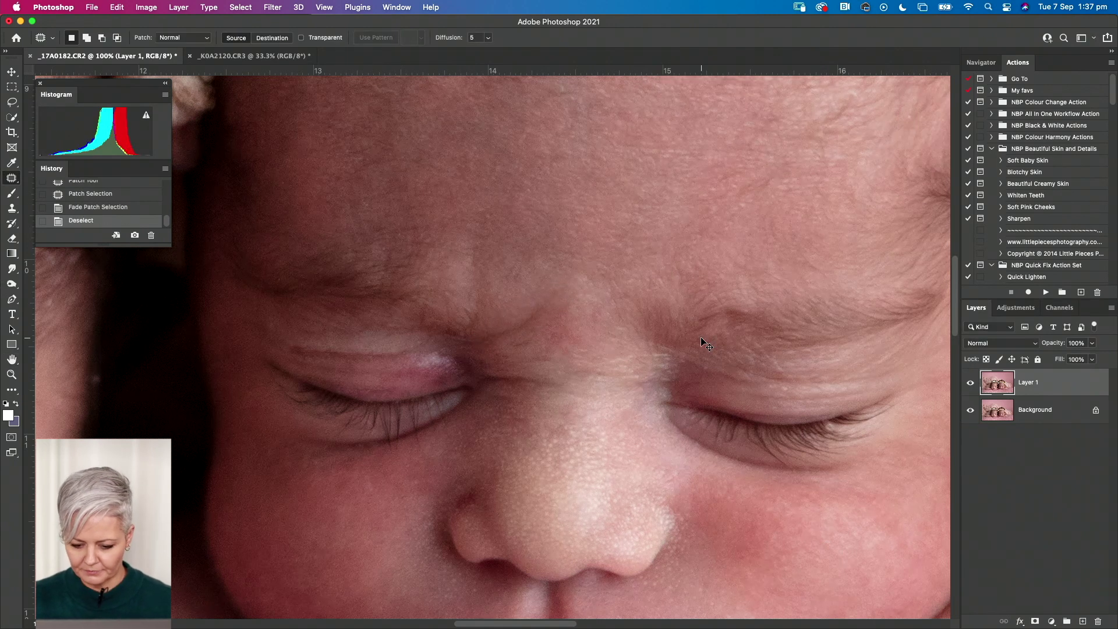
Compare the face before and after by toggling Layer 1's visibility, and bring the other twin's face into view
key("super+minus")
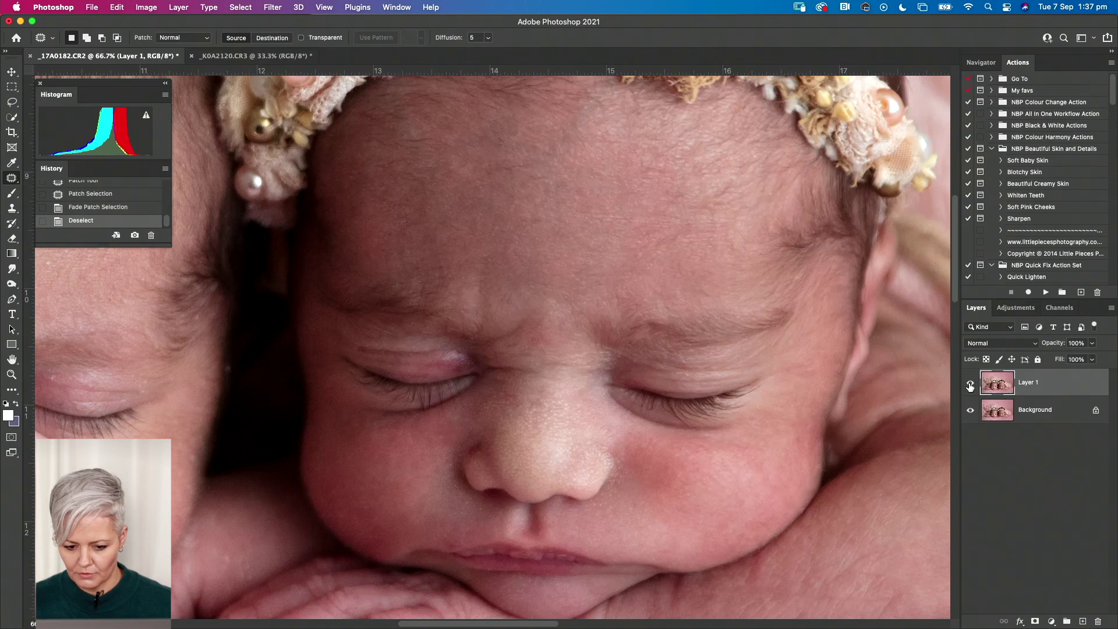
left_click(970, 383)
left_click(969, 384)
left_click_drag(352, 442, 693, 399)
left_click_drag(564, 362, 741, 410)
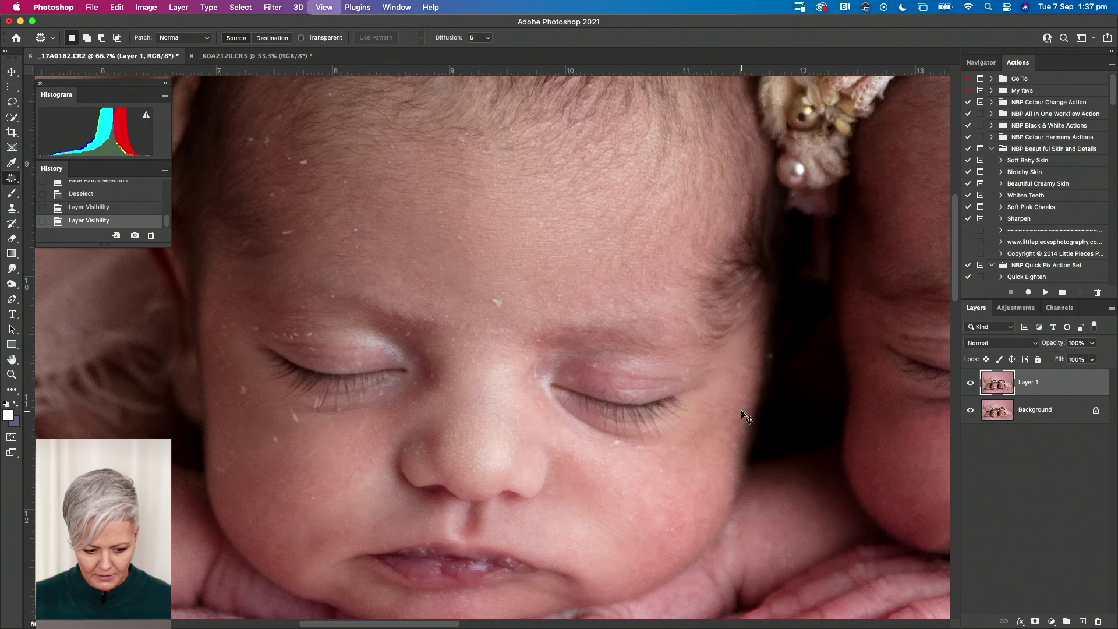
Patch the white flake among the lower outer lashes of the left-hand twin's closed eye with clean under-eye skin, and deselect
key("super+plus")
scroll(458, 455, "down", 10)
scroll(459, 455, "left", 8)
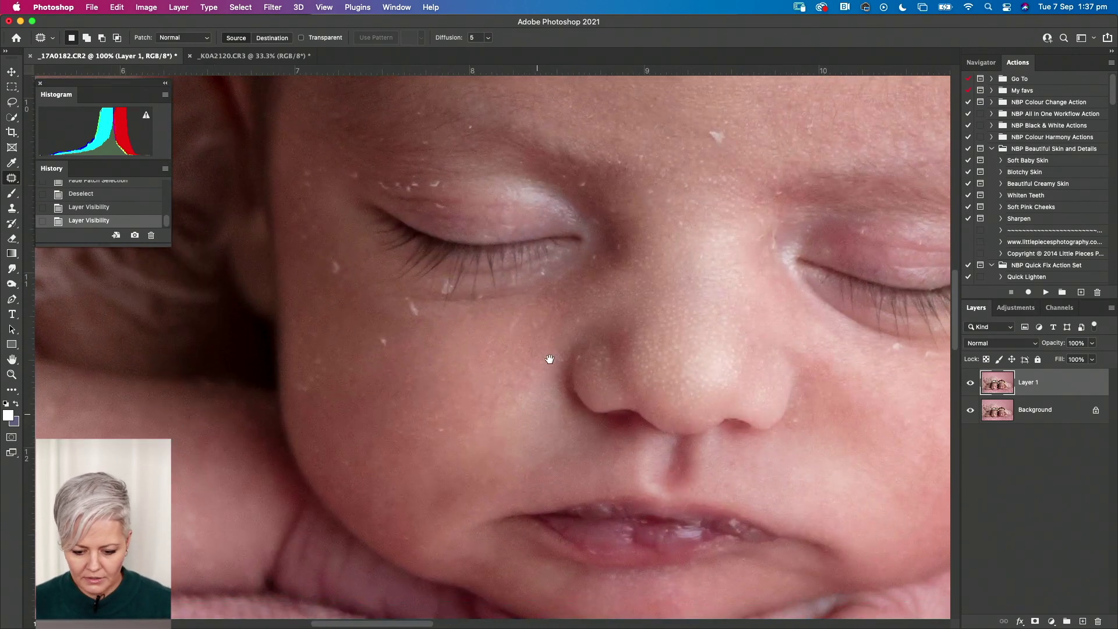
key("super+minus")
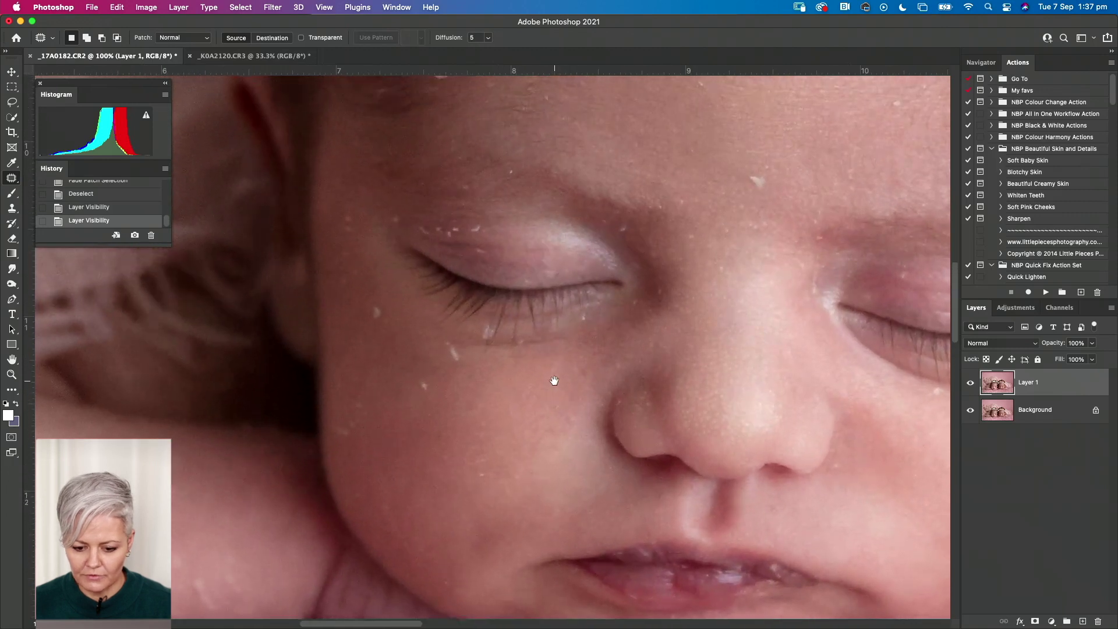
key("super+plus")
key("super+plus")
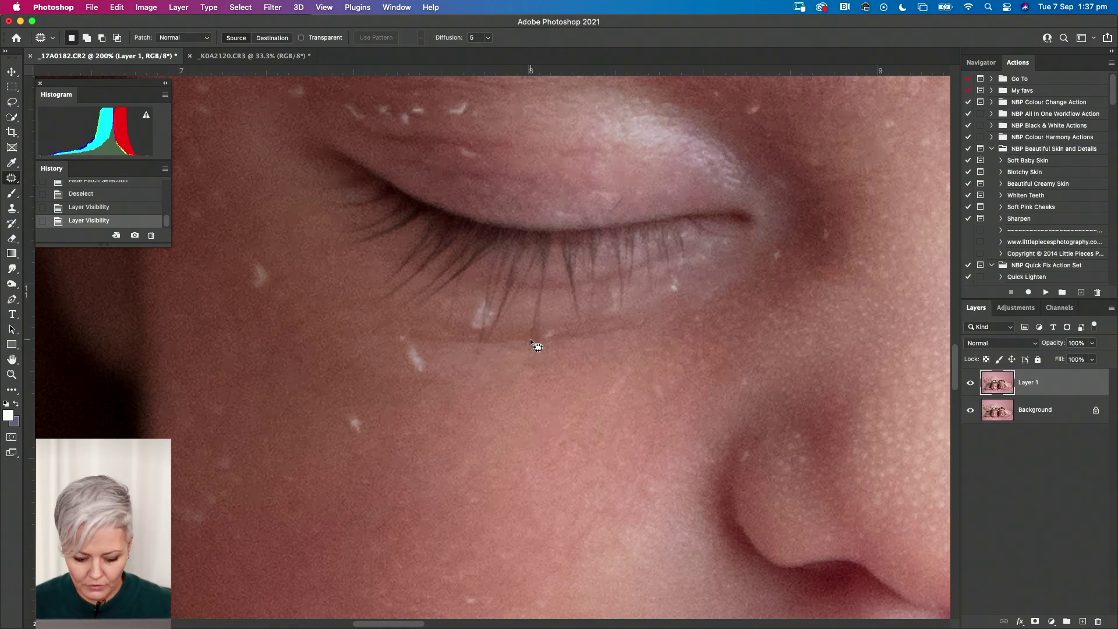
key("super+plus")
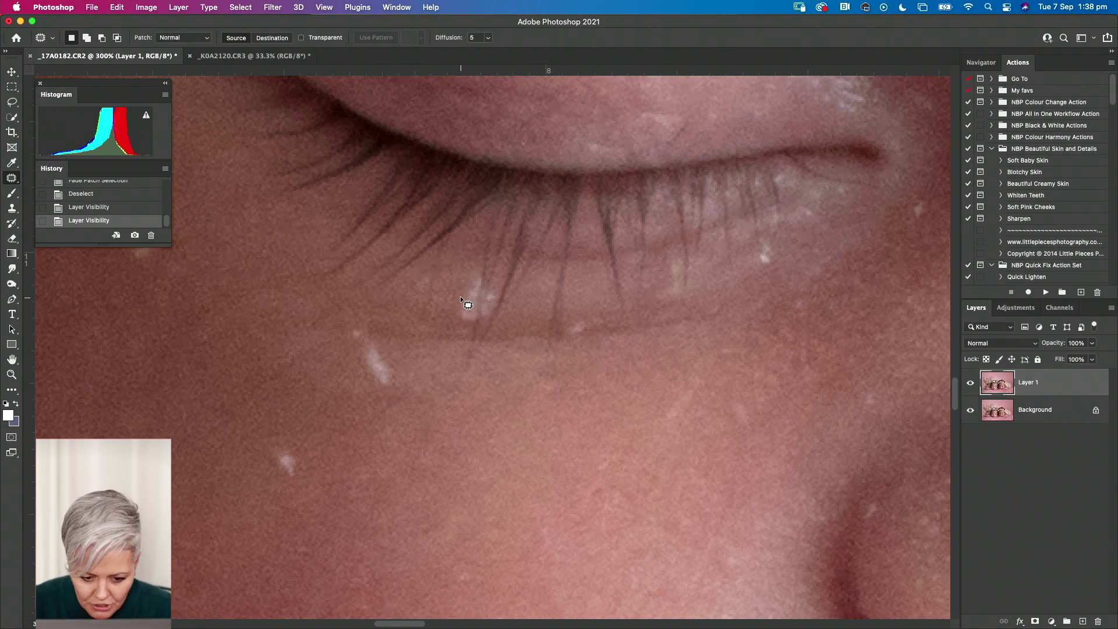
mouse_move(459, 298)
left_mouse_down()
mouse_move(457, 318)
mouse_move(469, 324)
mouse_move(481, 278)
mouse_move(470, 320)
left_mouse_up()
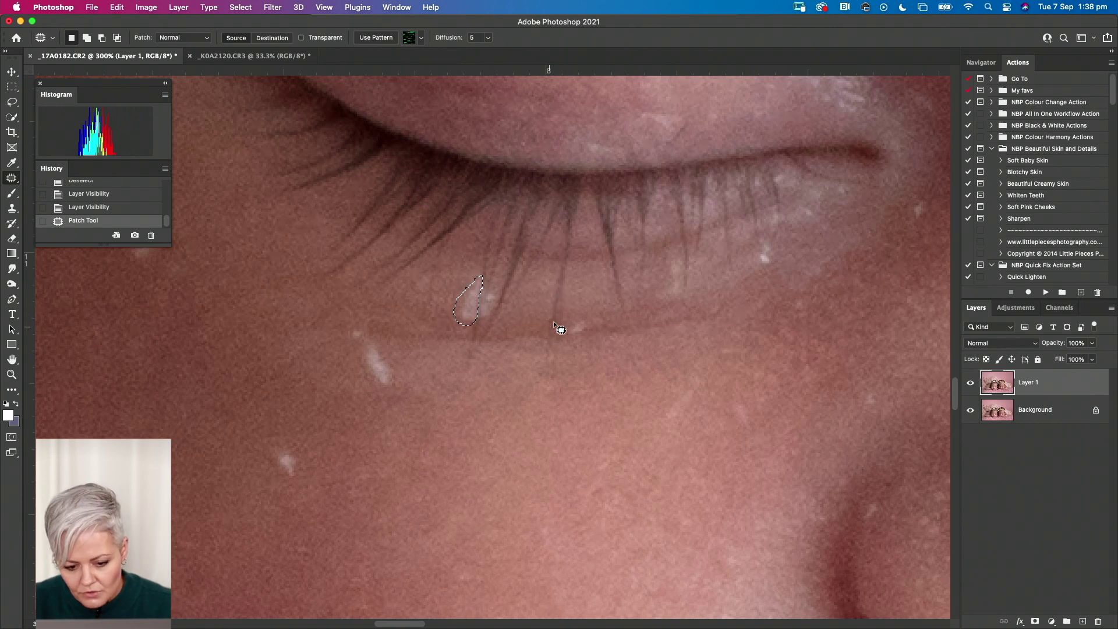
left_click_drag(466, 318, 542, 317)
key("super+d")
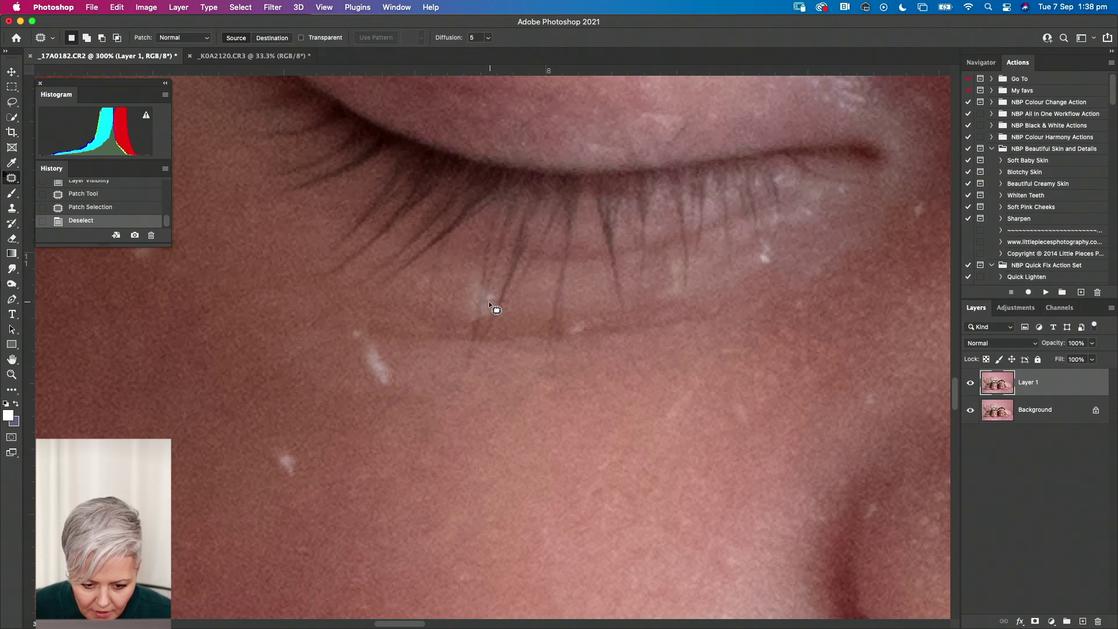
Patch the remaining flake residue around the same lower lash using small selections, undoing an unwanted attempt, and deselect
mouse_move(487, 295)
left_mouse_down()
mouse_move(499, 304)
mouse_move(490, 290)
mouse_move(504, 285)
mouse_move(489, 310)
mouse_move(506, 294)
mouse_move(560, 308)
left_mouse_up()
key("super+d")
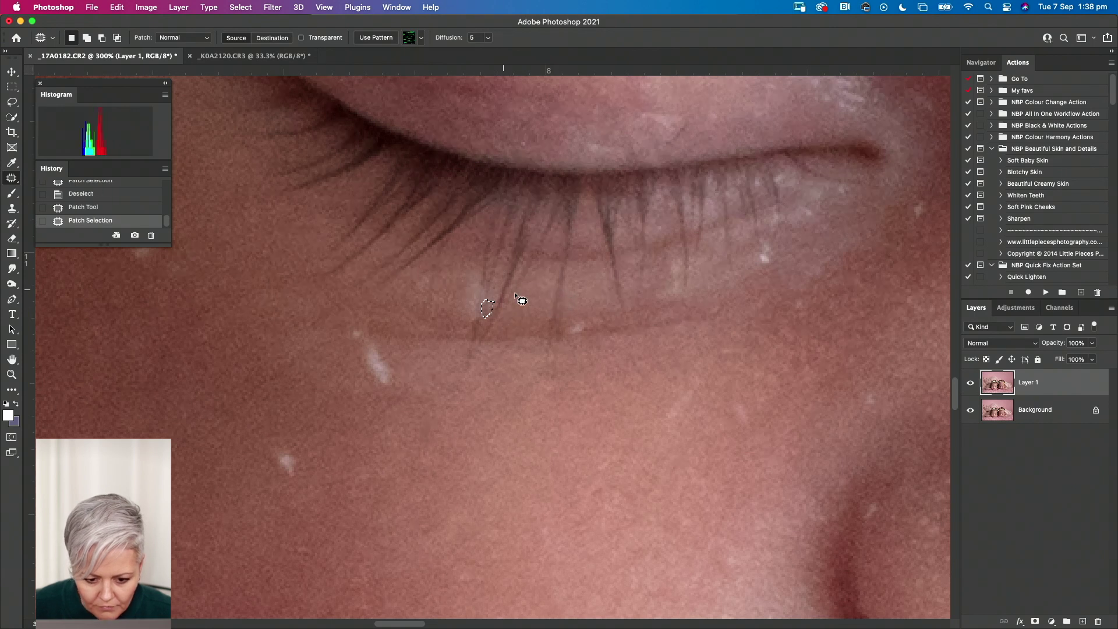
key("super+d")
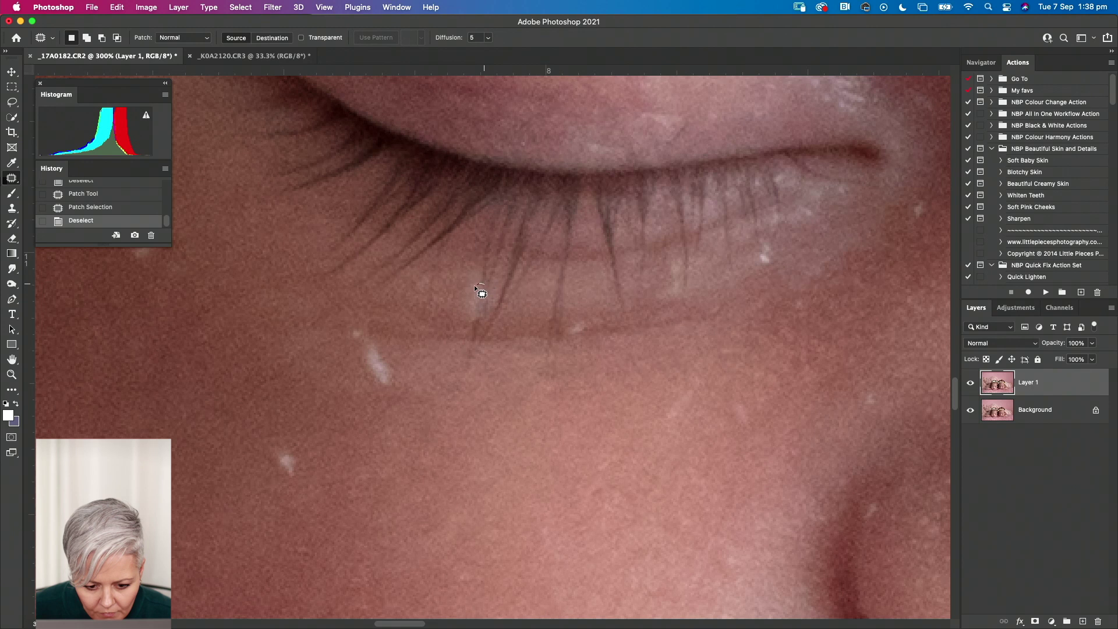
mouse_move(475, 285)
left_mouse_down()
mouse_move(474, 319)
mouse_move(497, 307)
mouse_move(478, 265)
mouse_move(490, 278)
left_mouse_up()
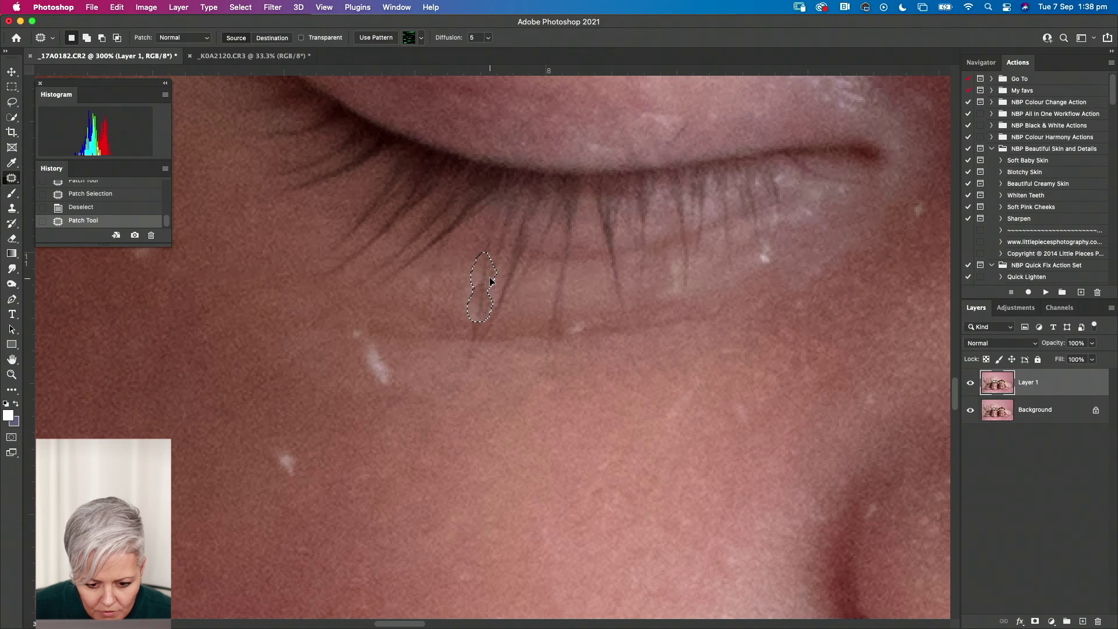
mouse_move(490, 279)
left_mouse_down()
mouse_move(466, 325)
mouse_move(470, 285)
mouse_move(472, 325)
mouse_move(489, 309)
mouse_move(486, 256)
mouse_move(465, 320)
mouse_move(478, 292)
left_mouse_up()
key("super+z")
key("super+d")
key("super+d")
key("super+d")
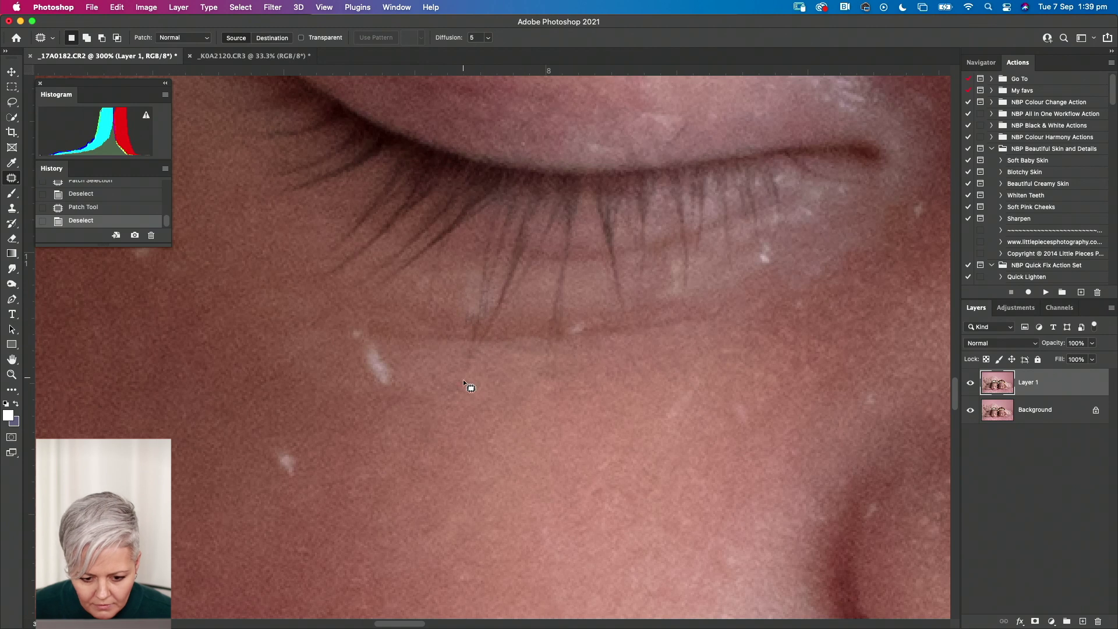
Compare the lash area before and after by stepping back through the latest patches and restoring them
key("super+z")
key("super+z")
key("super+z")
key("super+z")
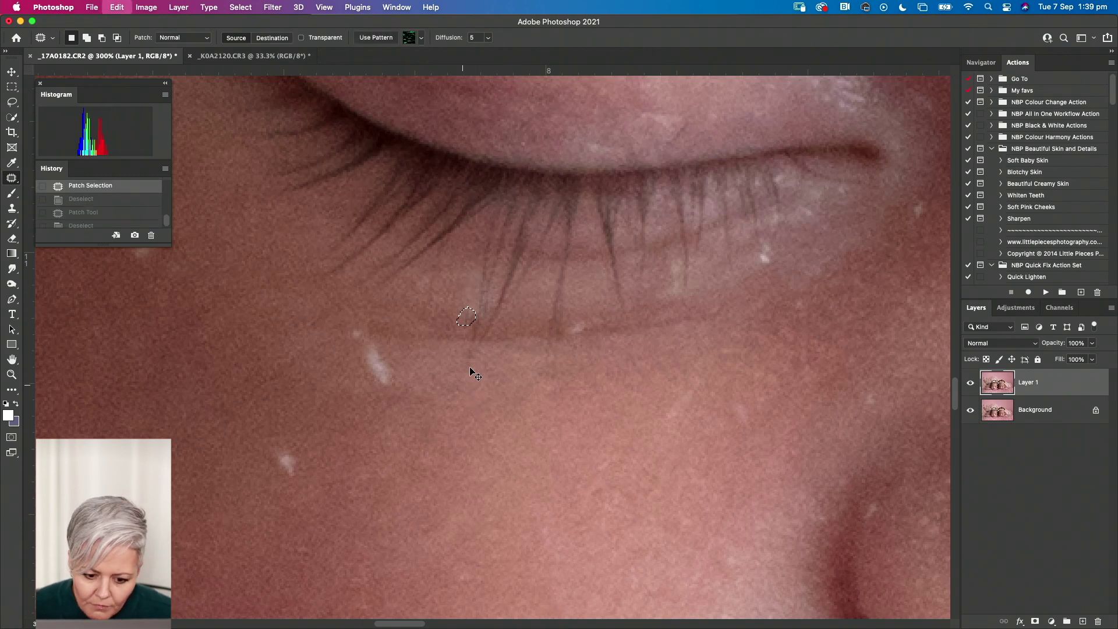
key("super+shift+z")
key("super+shift+z")
key("super+shift+z")
key("super+shift+z")
key("super+shift+z")
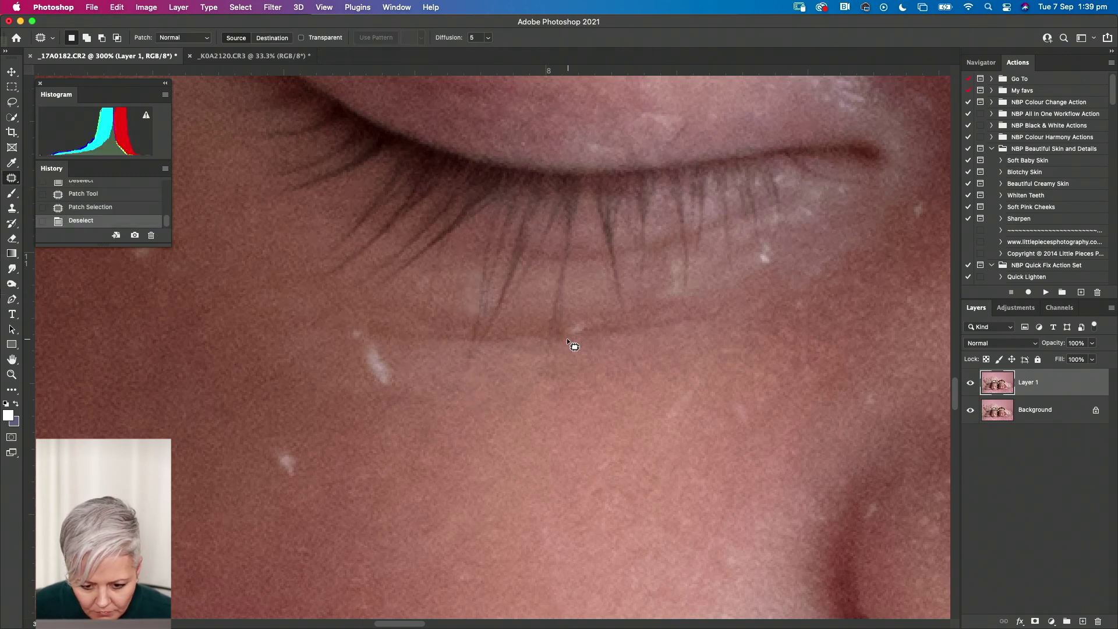
Patch the small flake on the under-eye crease and the flakes at its outer end with neighbouring skin, and deselect
left_click_drag(567, 330, 616, 330)
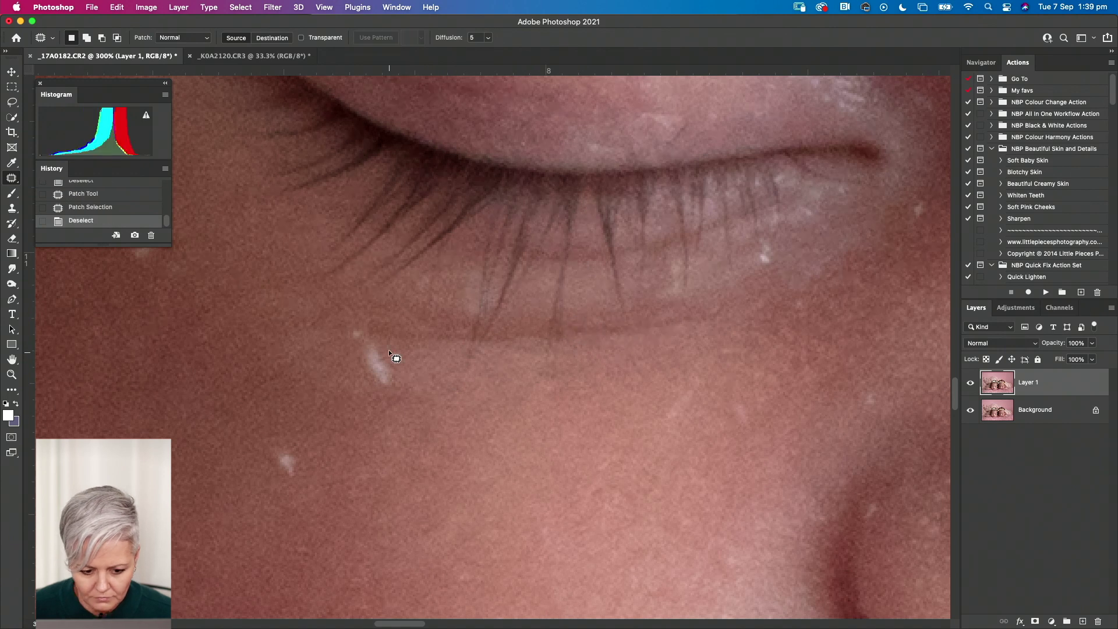
mouse_move(385, 343)
left_mouse_down()
mouse_move(368, 352)
mouse_move(407, 376)
left_mouse_up()
left_click_drag(389, 370, 327, 368)
mouse_move(363, 323)
left_mouse_down()
mouse_move(341, 336)
mouse_move(372, 348)
left_mouse_up()
left_click_drag(356, 338, 310, 327)
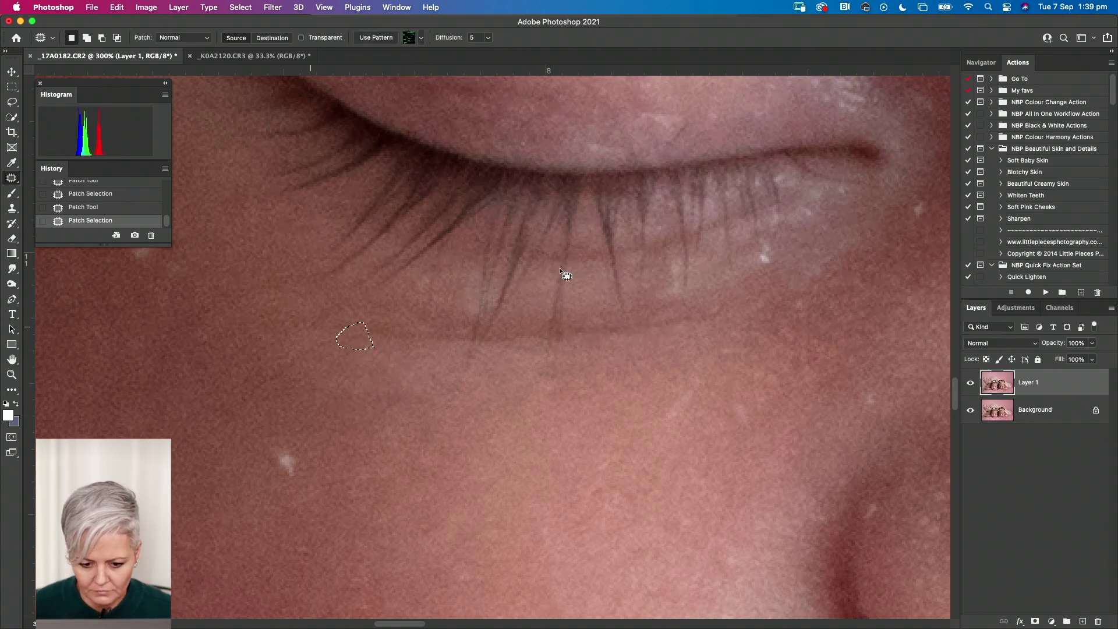
key("super+d")
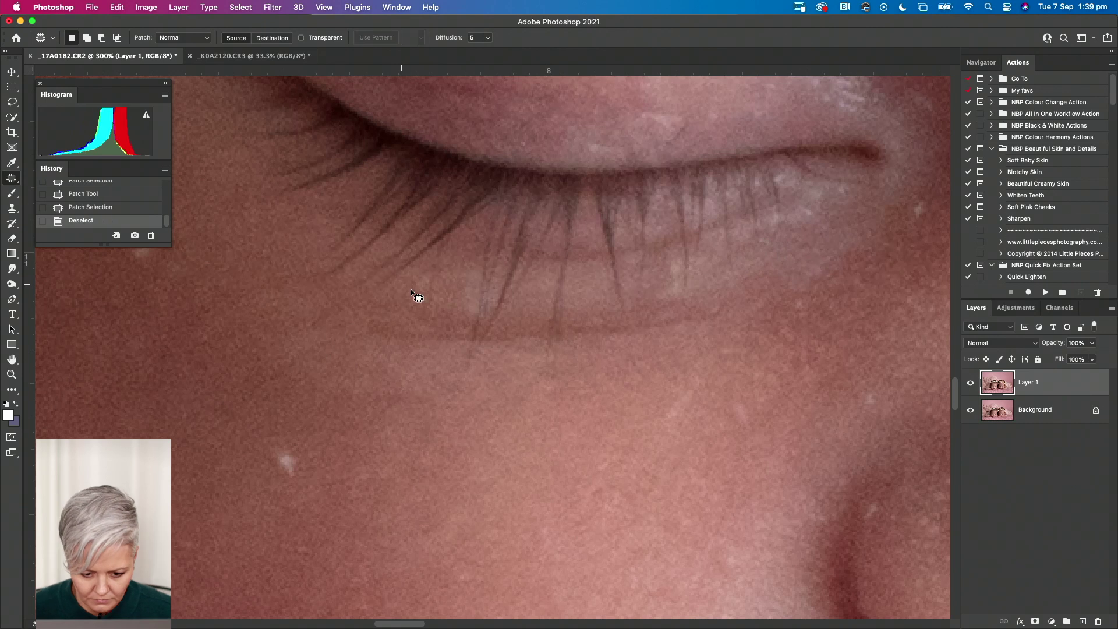
Patch the faint spot beside the lower lash, just above the under-eye crease, with adjacent skin, and deselect
mouse_move(466, 305)
left_mouse_down()
mouse_move(469, 323)
mouse_move(472, 304)
mouse_move(449, 320)
mouse_move(472, 322)
mouse_move(454, 302)
mouse_move(456, 322)
mouse_move(466, 309)
left_mouse_up()
key("super+d")
key("super+d")
left_click_drag(464, 314, 455, 296)
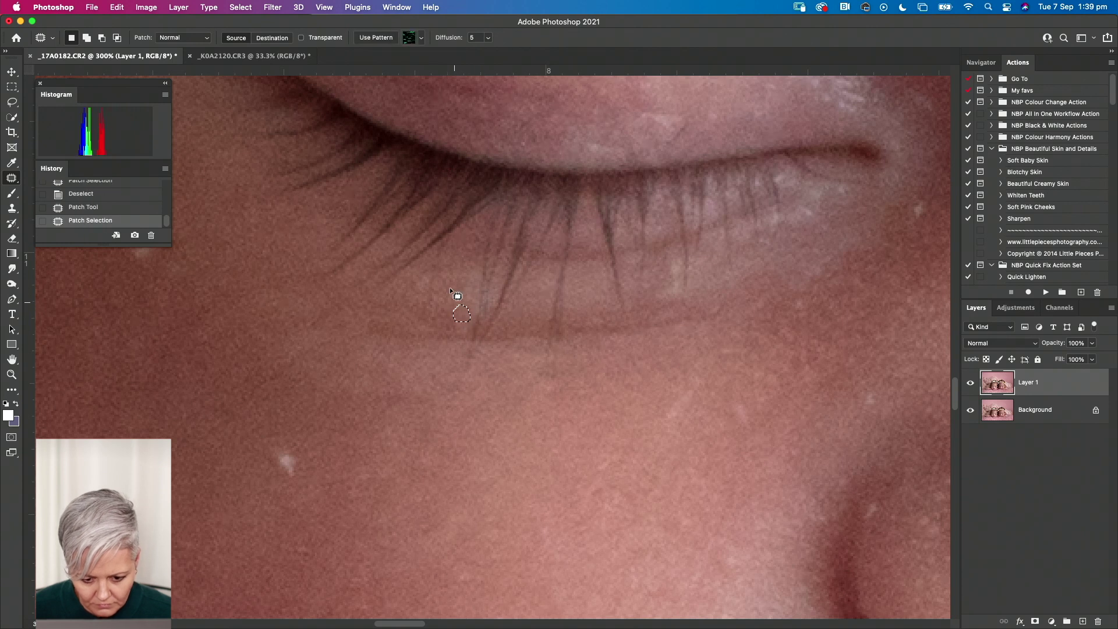
key("super+d")
Compare the eye retouch with the original by hiding and showing Layer 1, and bring both twins into view
key("super+minus")
key("super+minus")
key("super+minus")
key("super+minus")
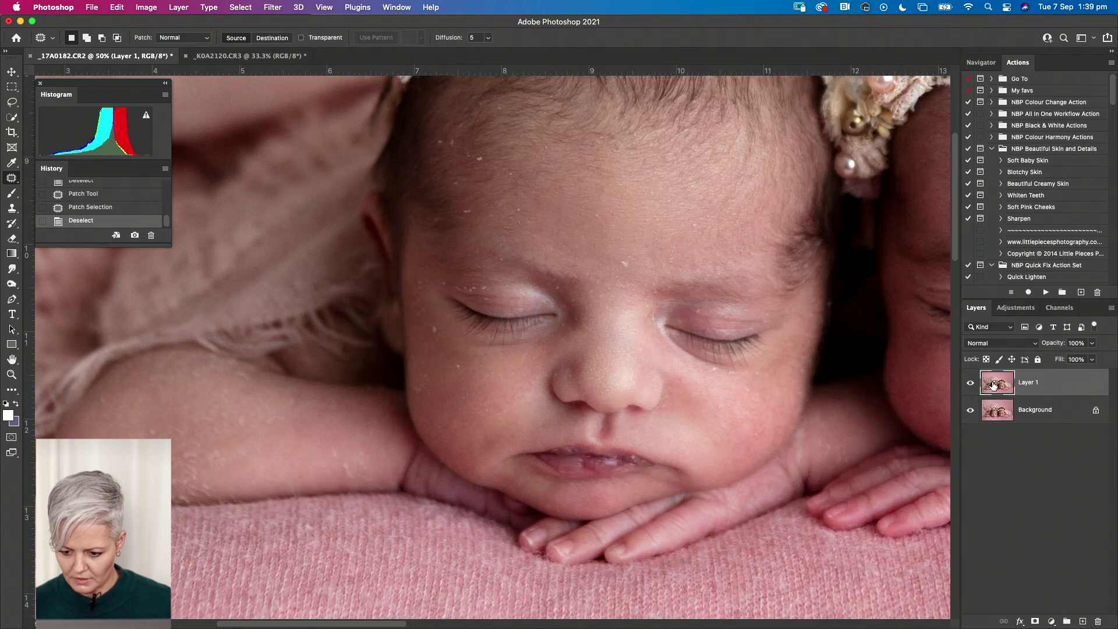
left_click(968, 383)
left_click(968, 383)
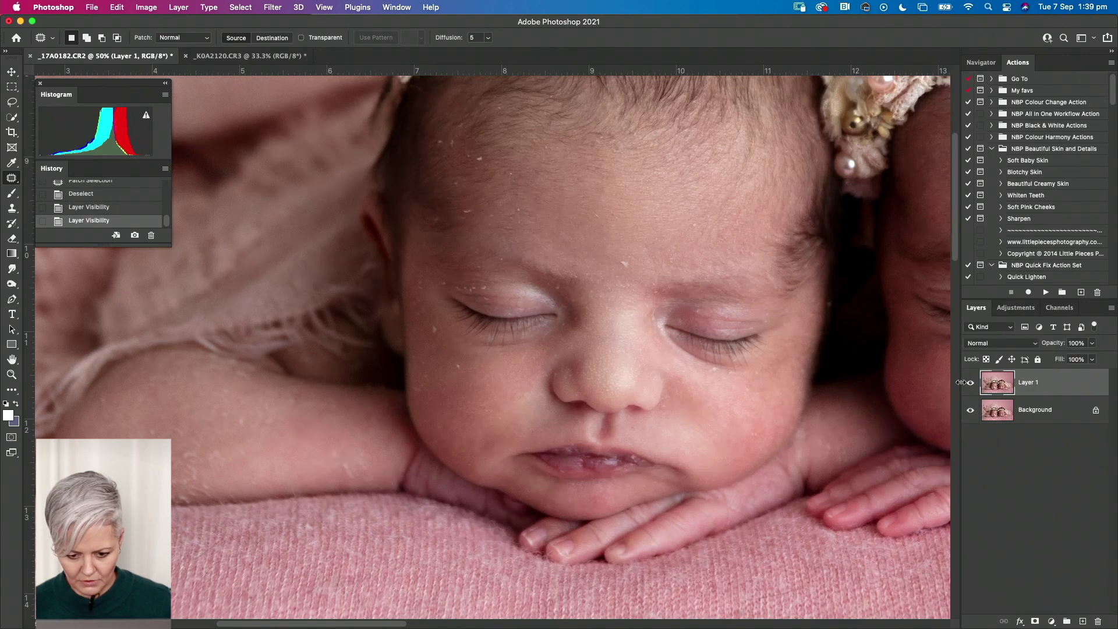
left_click_drag(737, 410, 577, 333)
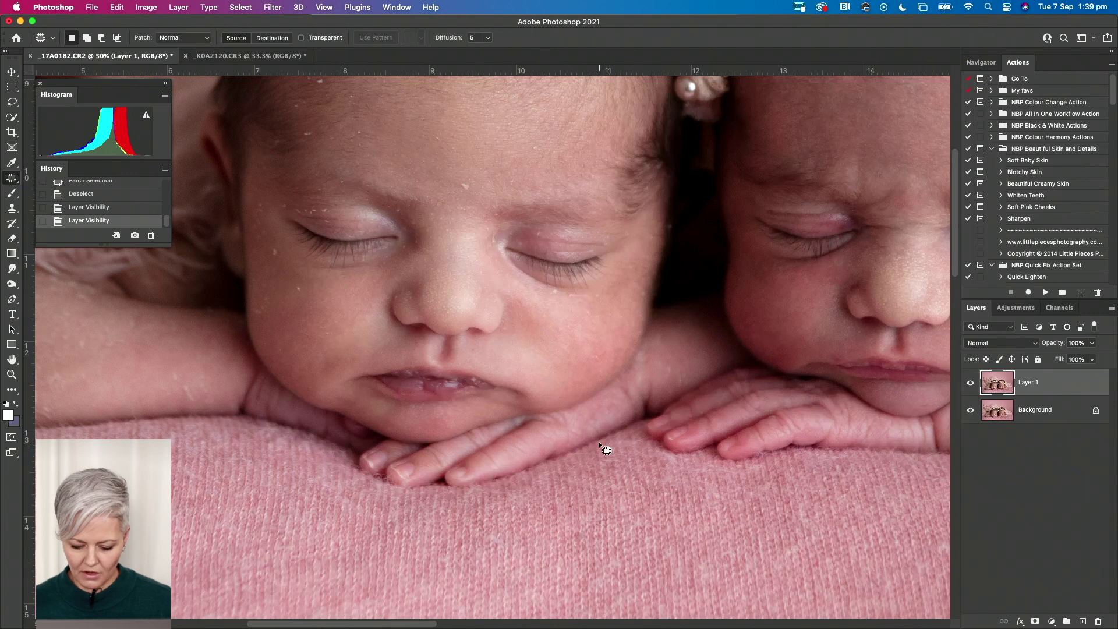
key("super+minus")
key("super+minus")
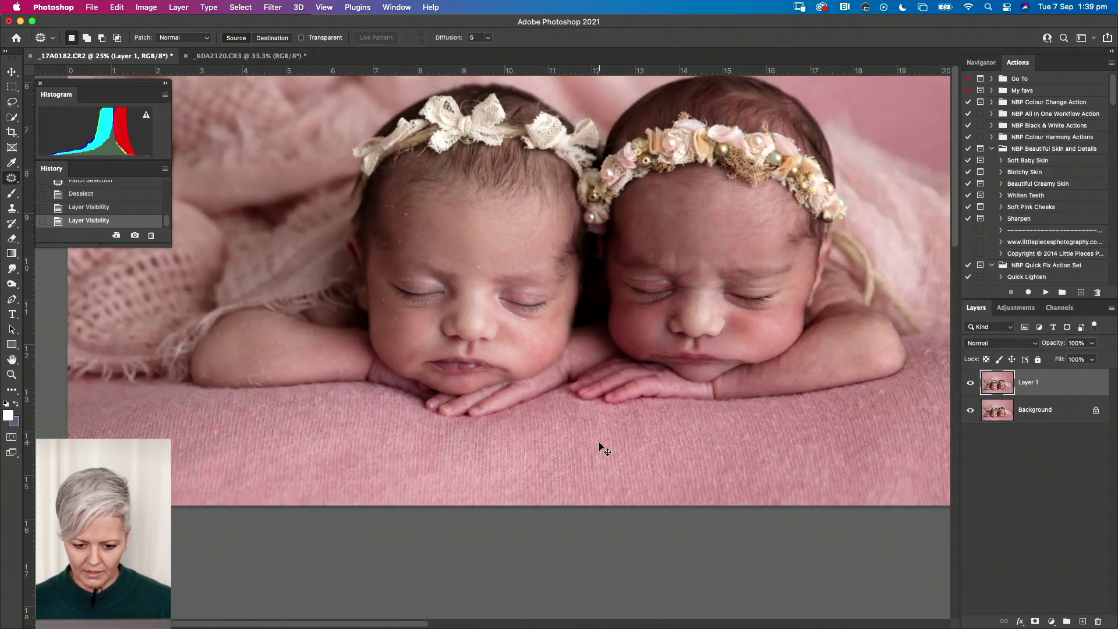